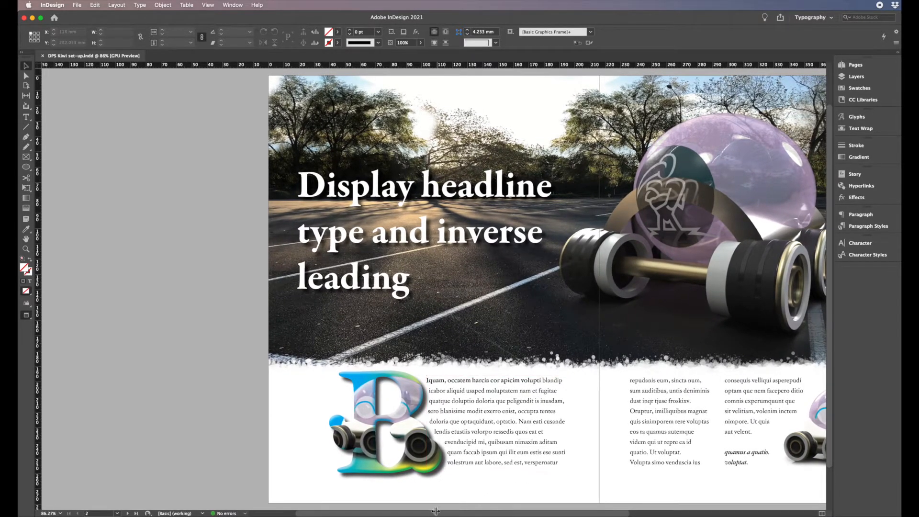
Step: Set the leading of the entire display headline to 60 pt
drag(593, 514, 666, 513)
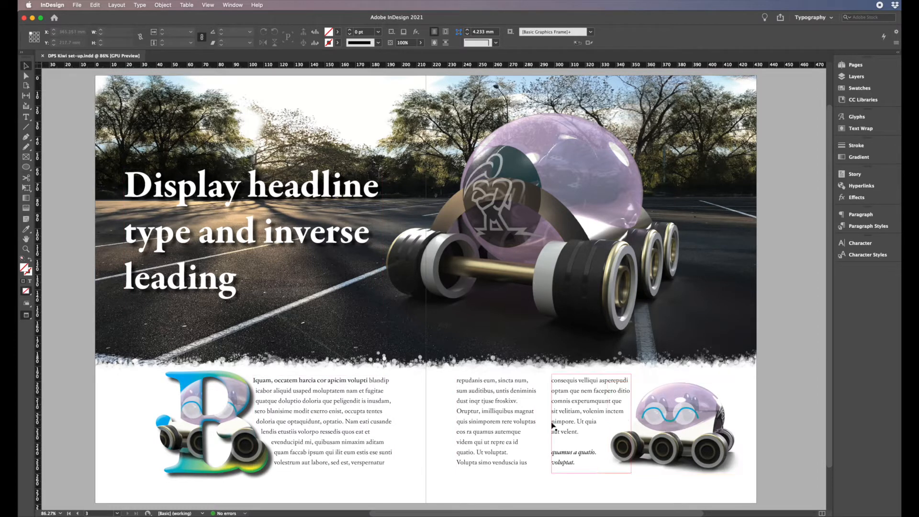
click(695, 409)
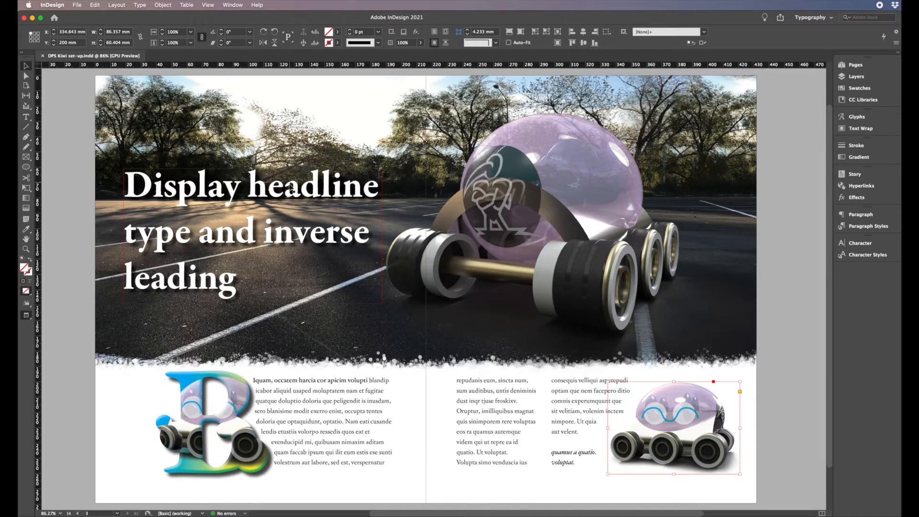
click(284, 241)
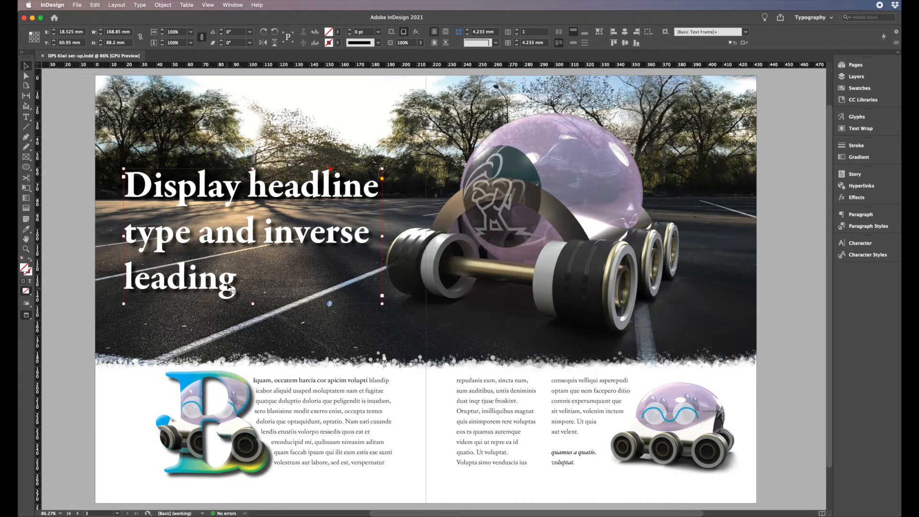
double_click(235, 285)
drag(236, 288, 108, 195)
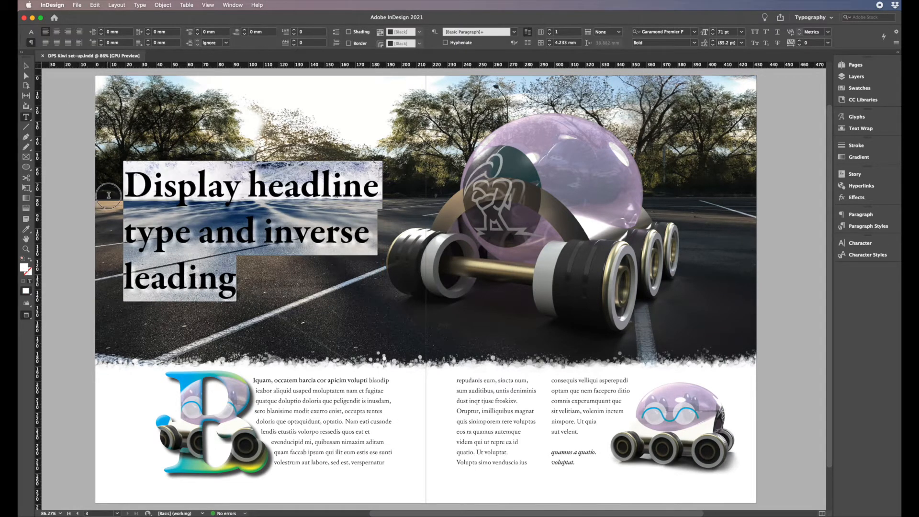
click(31, 32)
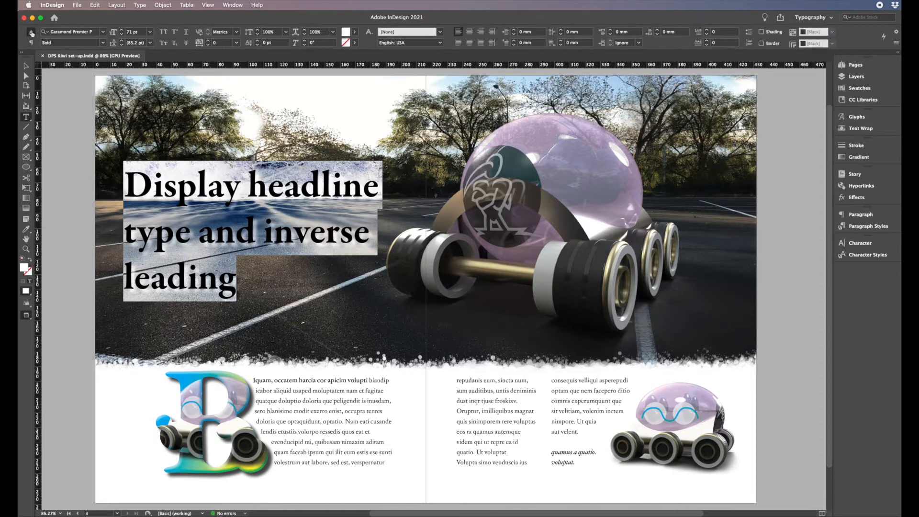
click(151, 43)
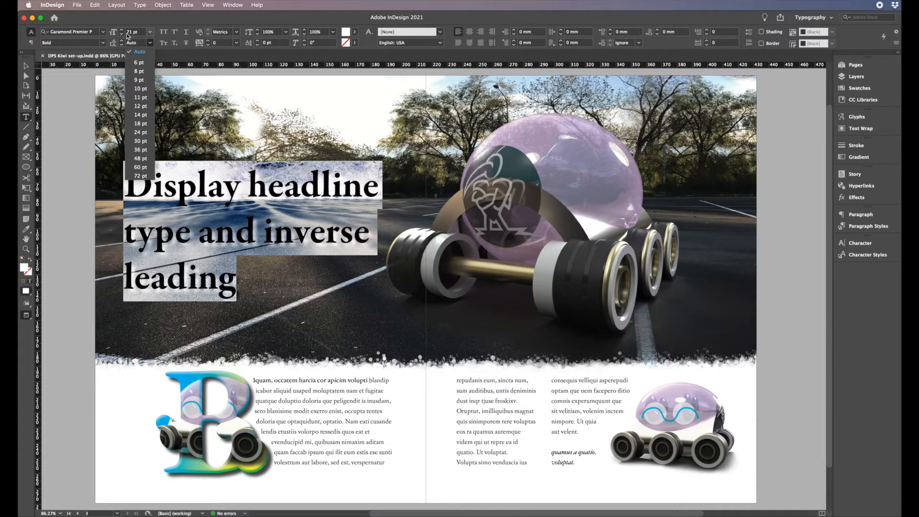
click(135, 42)
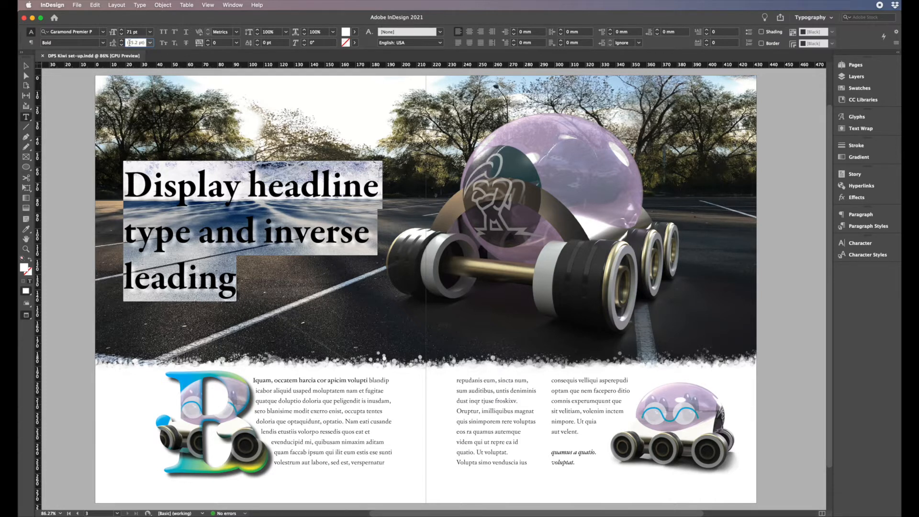
drag(129, 42, 151, 45)
click(150, 44)
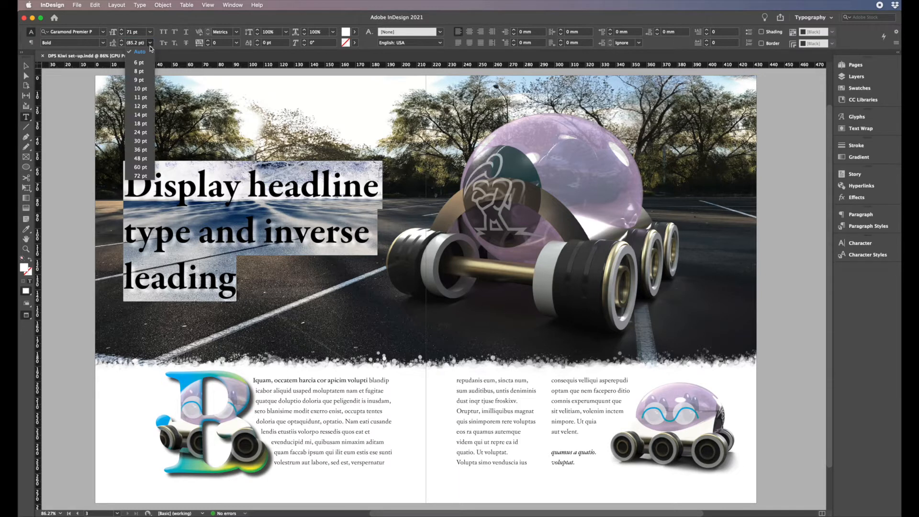
click(141, 167)
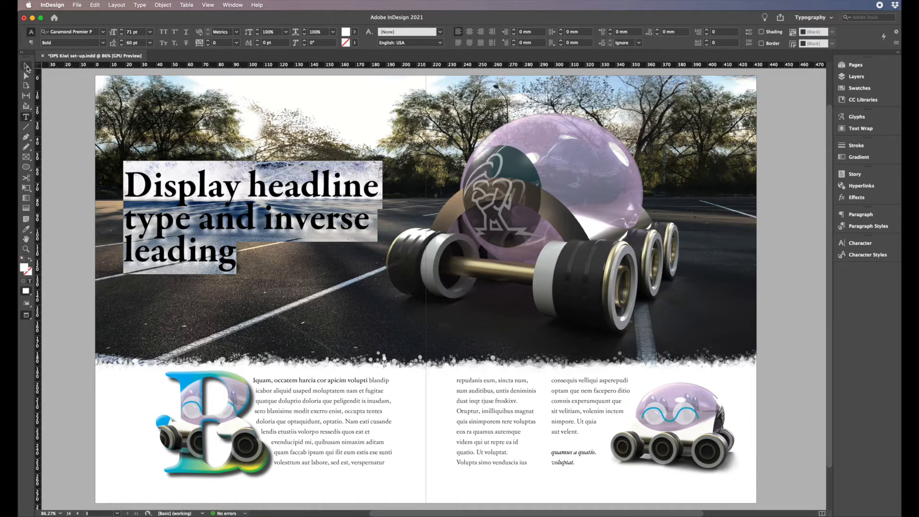
click(27, 68)
click(87, 299)
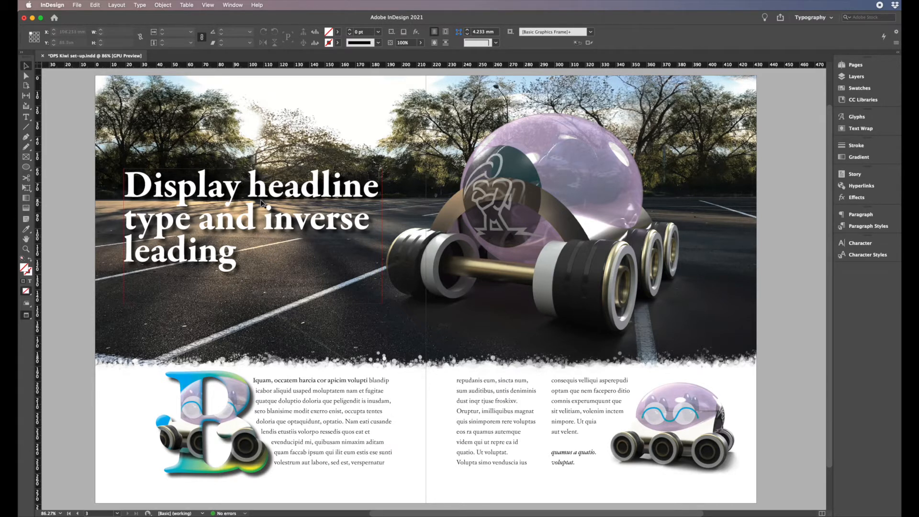
click(80, 258)
Step: Change the font of the entire headline to Minion Variable Concept
click(227, 261)
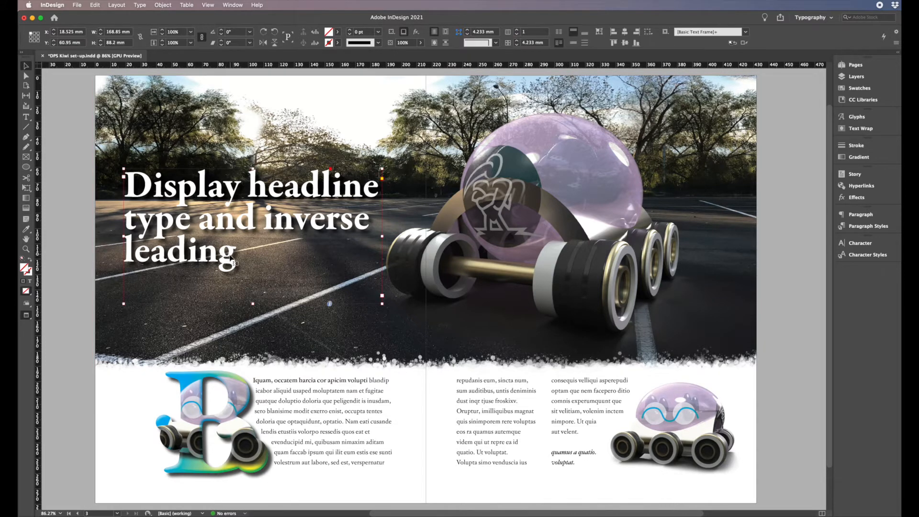
double_click(227, 261)
drag(236, 261, 112, 190)
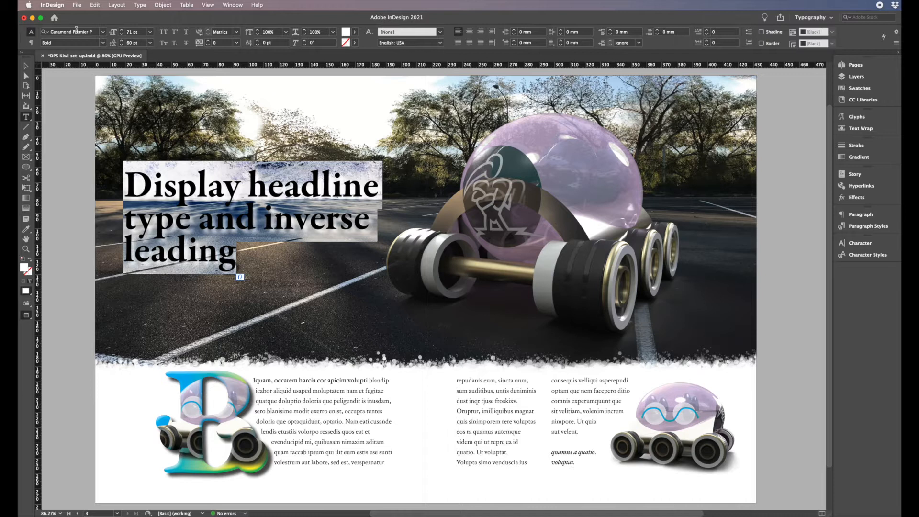
click(103, 33)
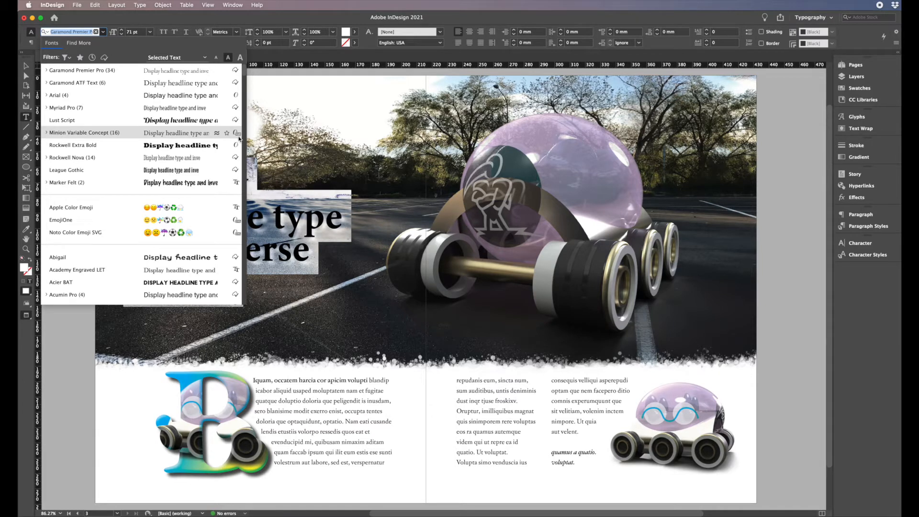
click(201, 135)
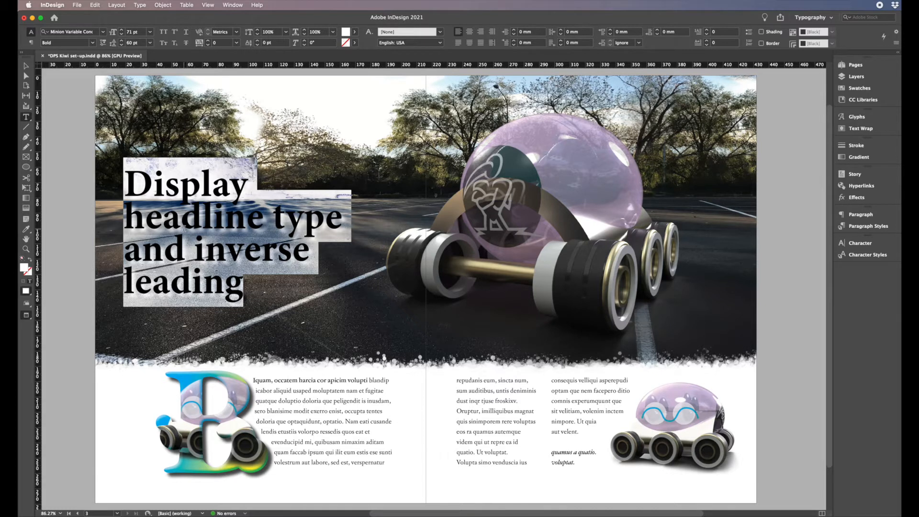
click(26, 66)
click(72, 241)
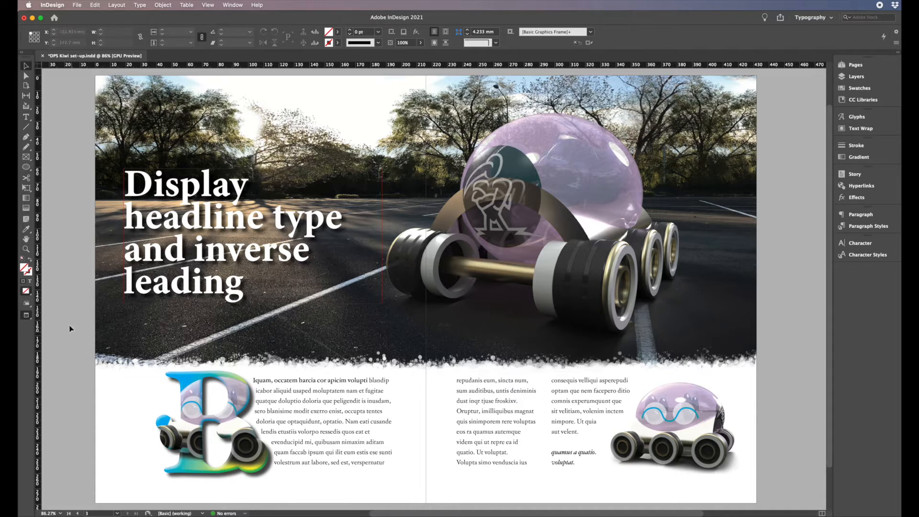
Step: Reduce the variable font weight of the whole headline to 556
double_click(192, 281)
drag(244, 285, 96, 189)
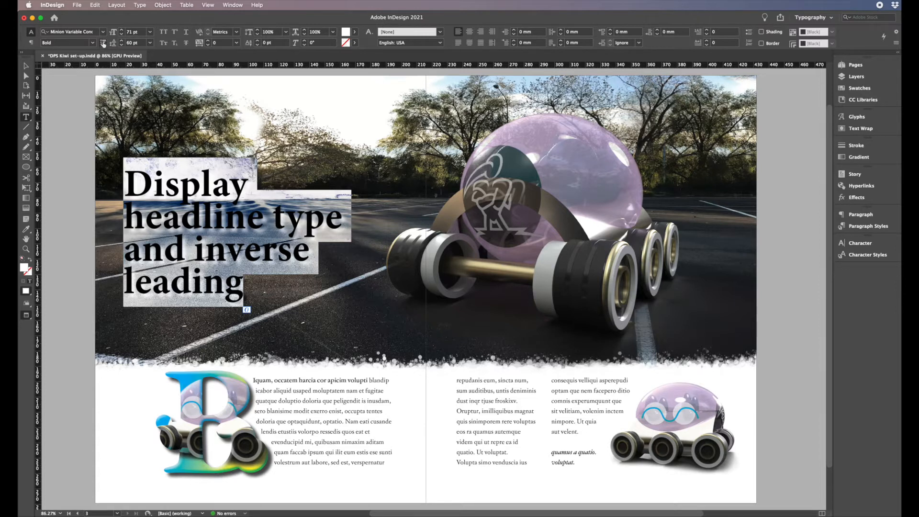
click(102, 44)
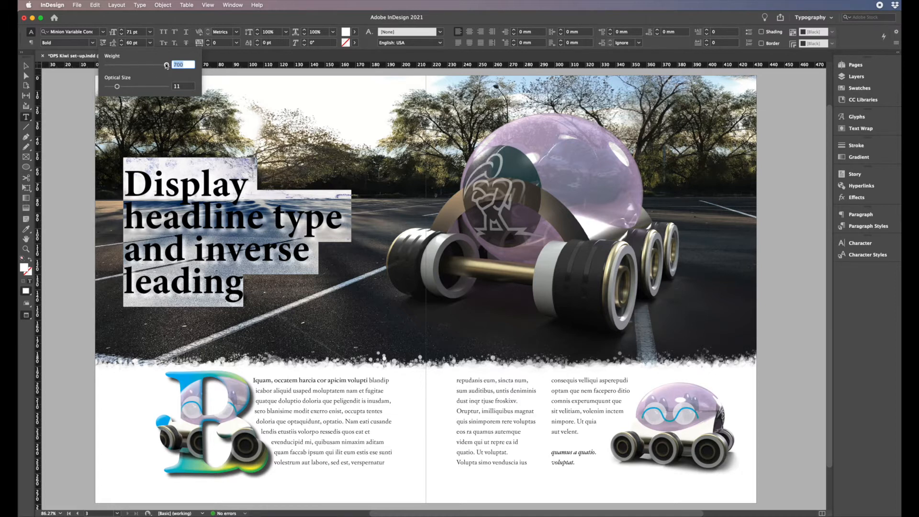
drag(166, 65, 137, 71)
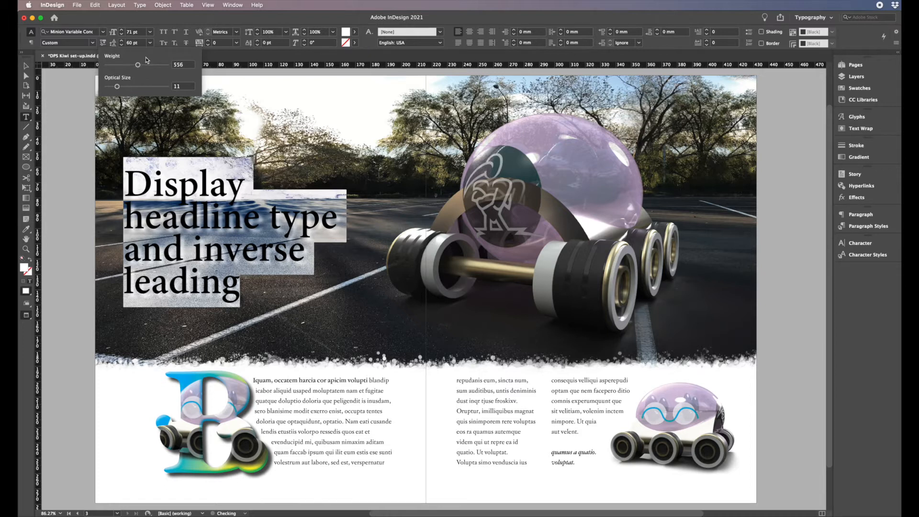
click(27, 66)
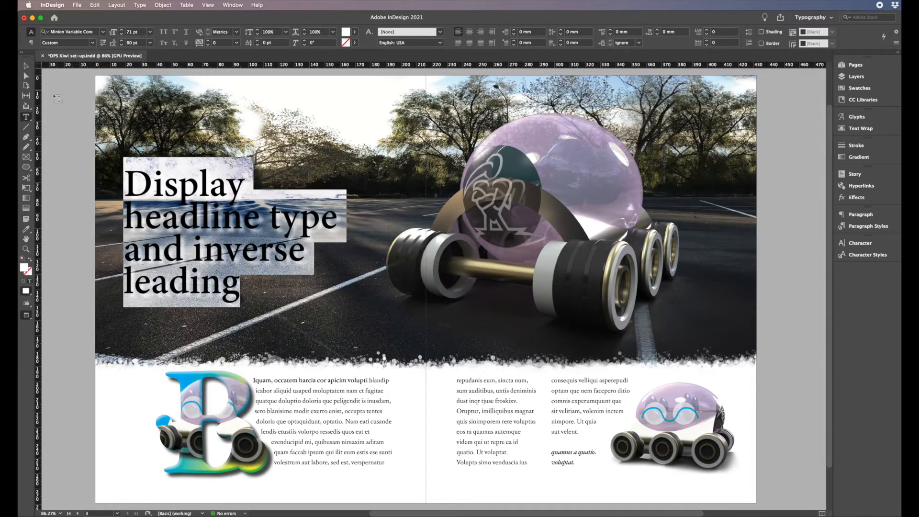
click(62, 104)
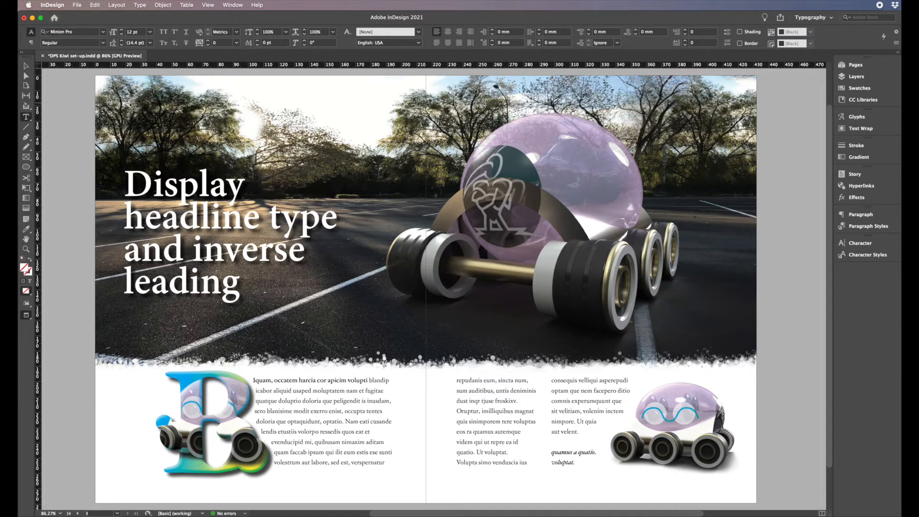
Step: Set the document's number of pages to 4 in Document Setup and check the added spread in the page overview
click(78, 6)
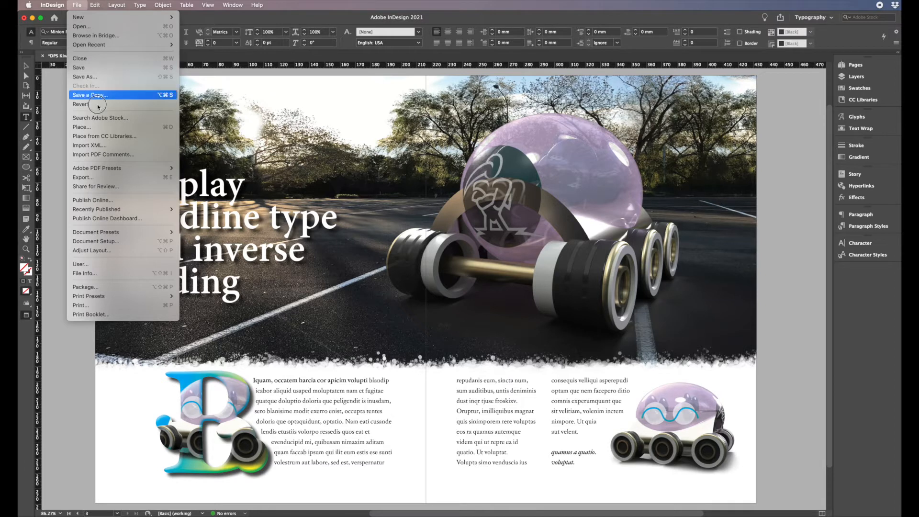
click(100, 242)
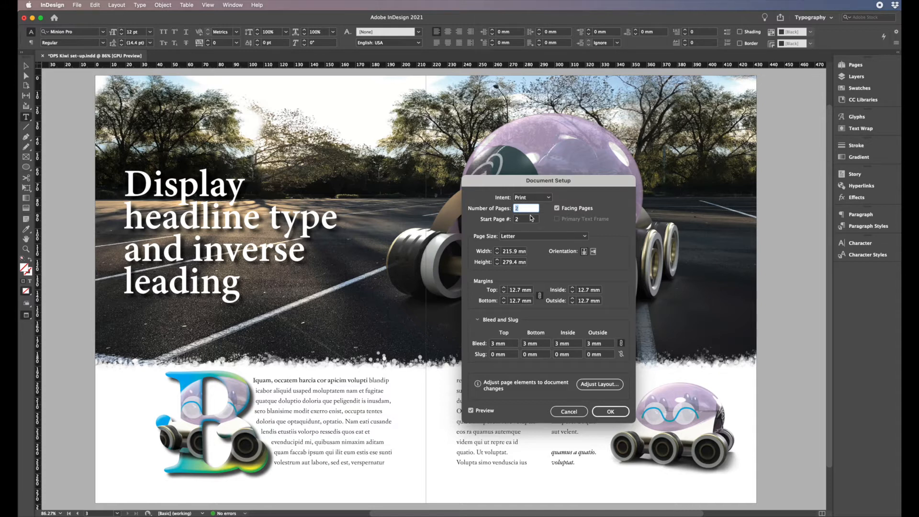
text(4)
click(604, 411)
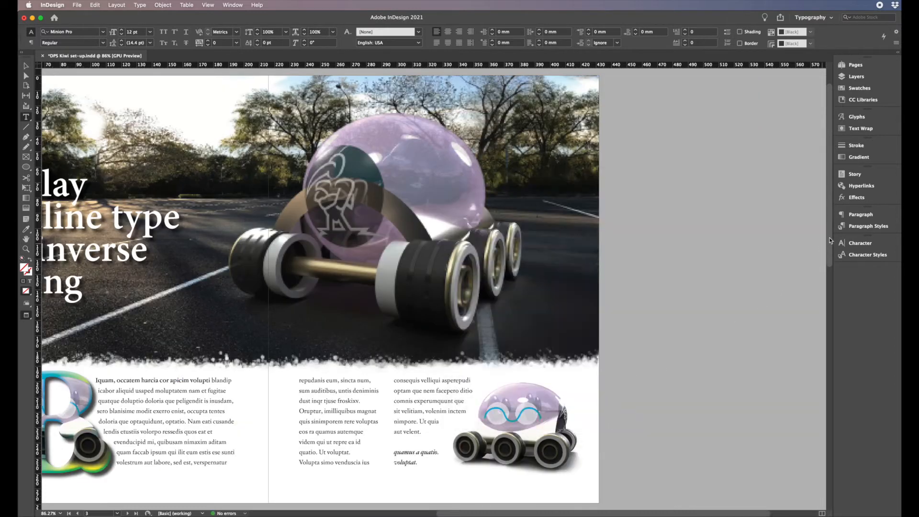
scroll(810, 349, down, 5)
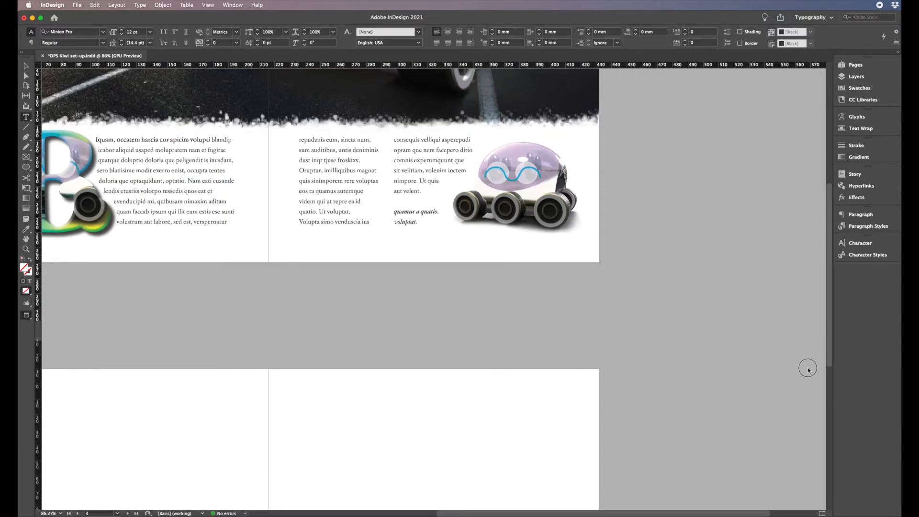
scroll(808, 370, down, 2)
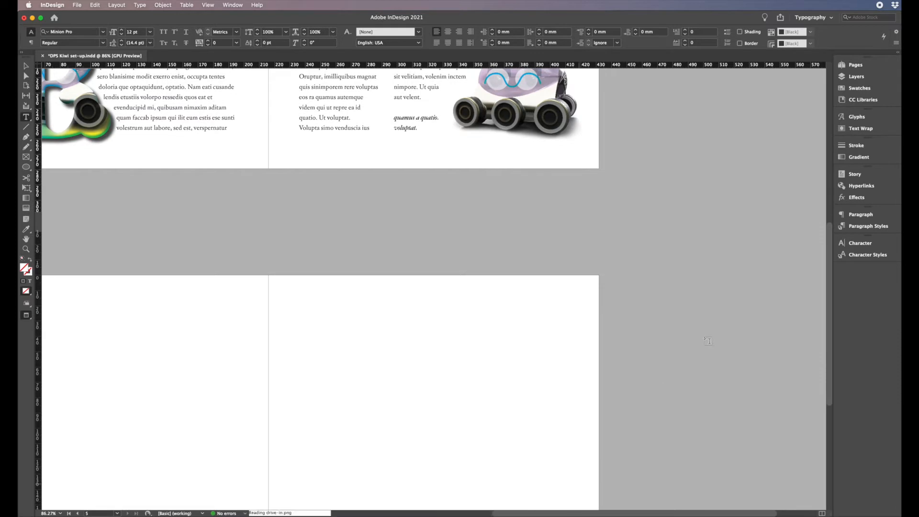
click(853, 65)
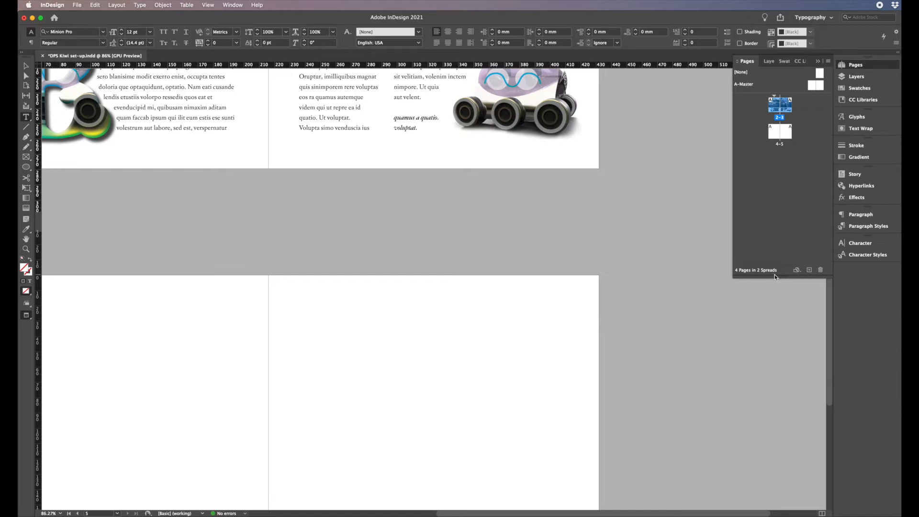
Step: Switch the screen mode from Preview to Normal and collapse the page overview
drag(566, 513, 462, 494)
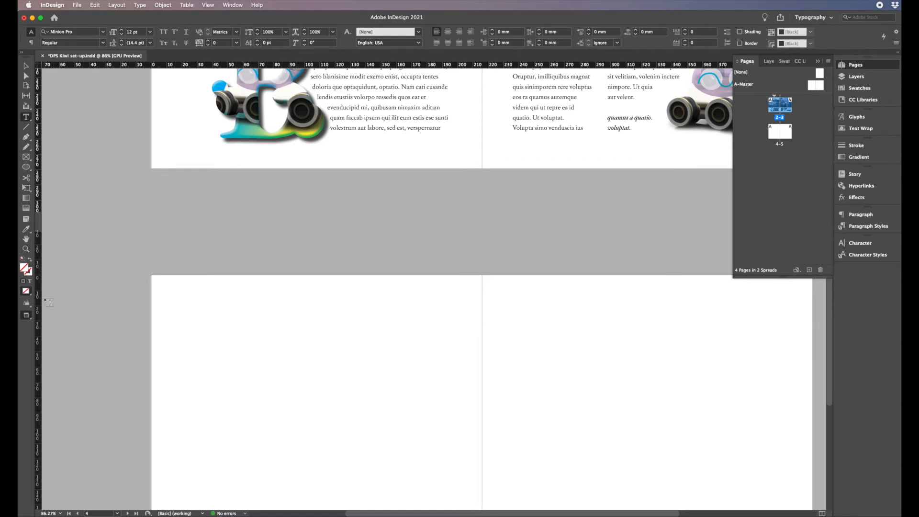
click(27, 315)
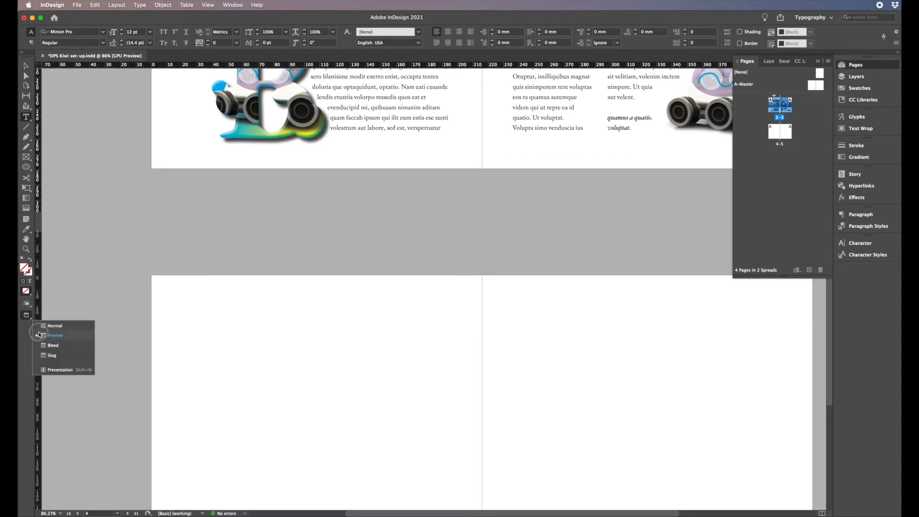
click(62, 326)
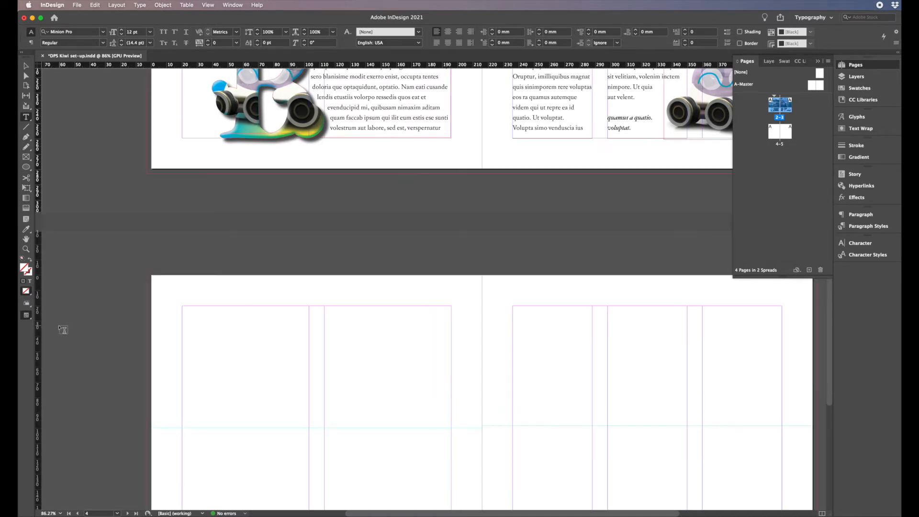
click(818, 63)
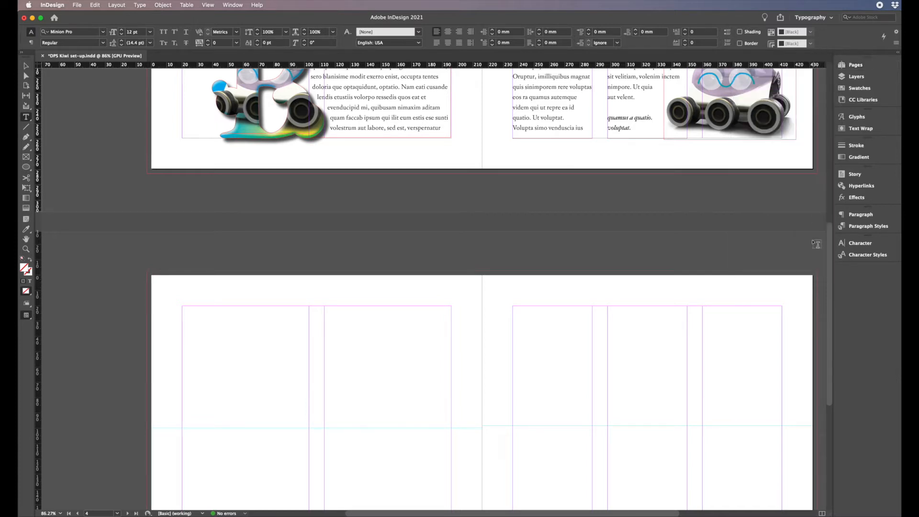
Step: Select the headline frame and background image on the first spread, and go to the blank second spread with nothing selected
drag(830, 268, 824, 118)
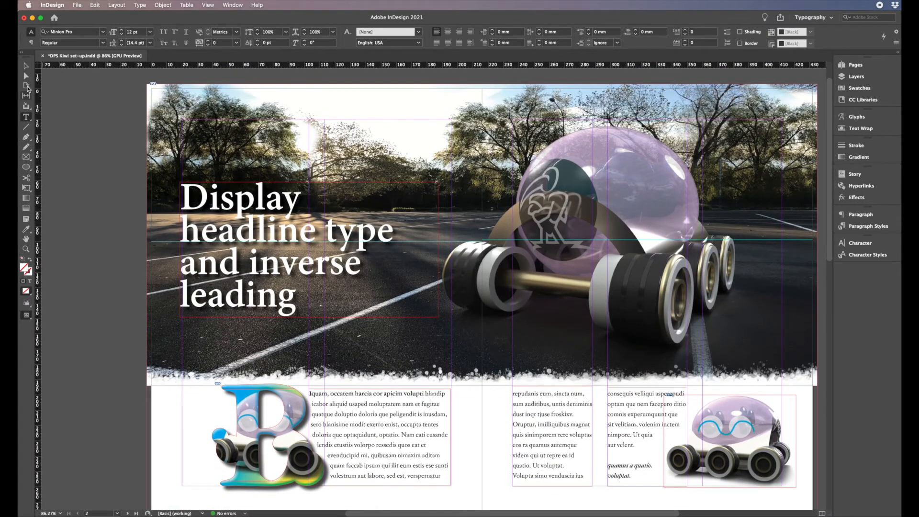
click(26, 68)
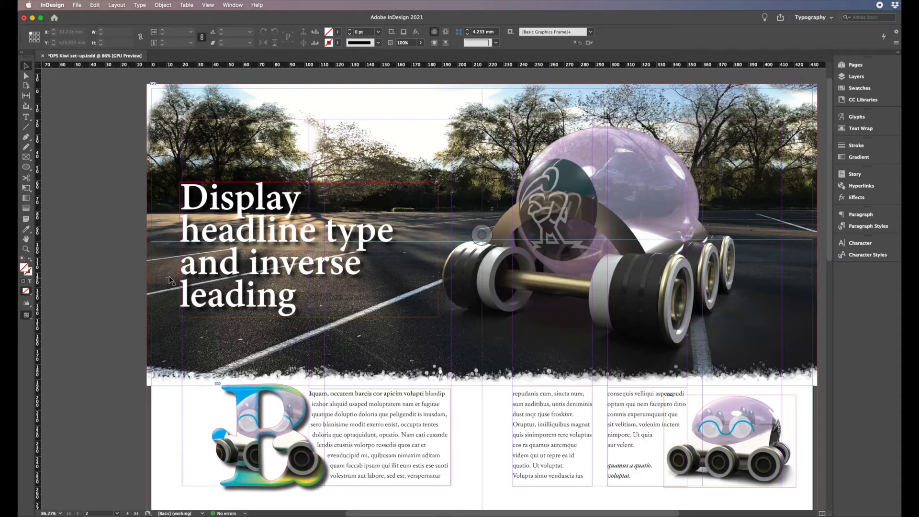
drag(115, 149, 722, 293)
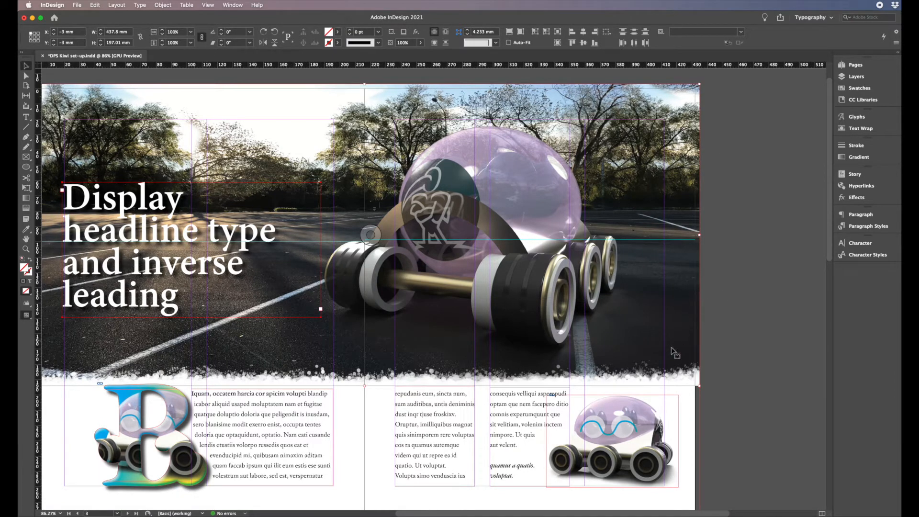
drag(830, 254, 785, 425)
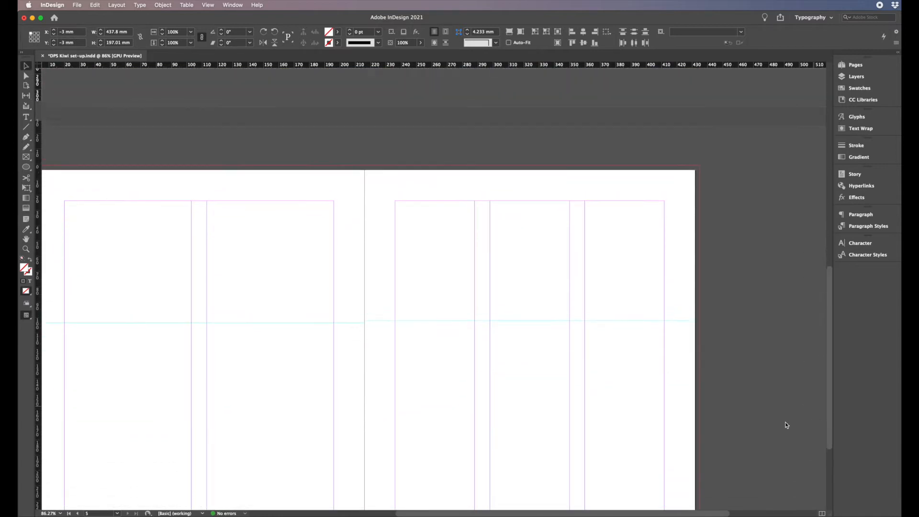
click(427, 138)
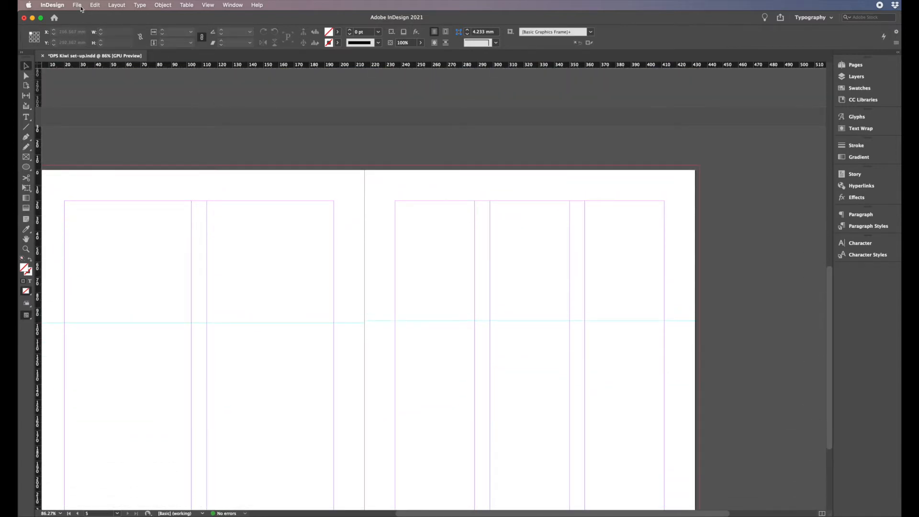
Step: Paste the copied headline frame and background image in place on the blank spread and deselect them
click(95, 5)
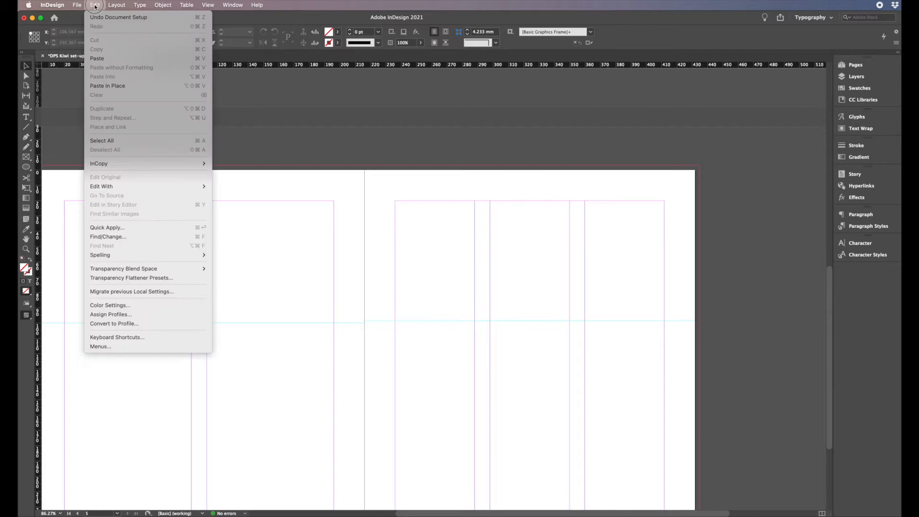
click(120, 85)
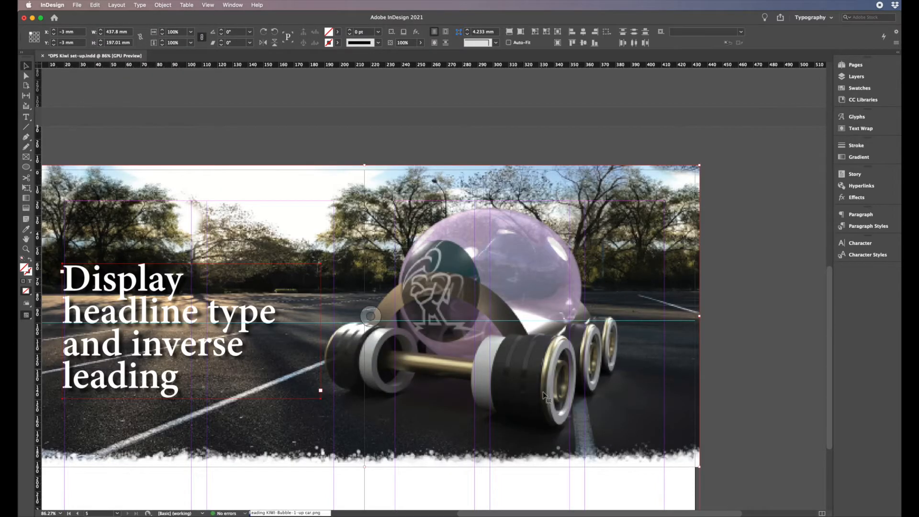
scroll(473, 513, left, 5)
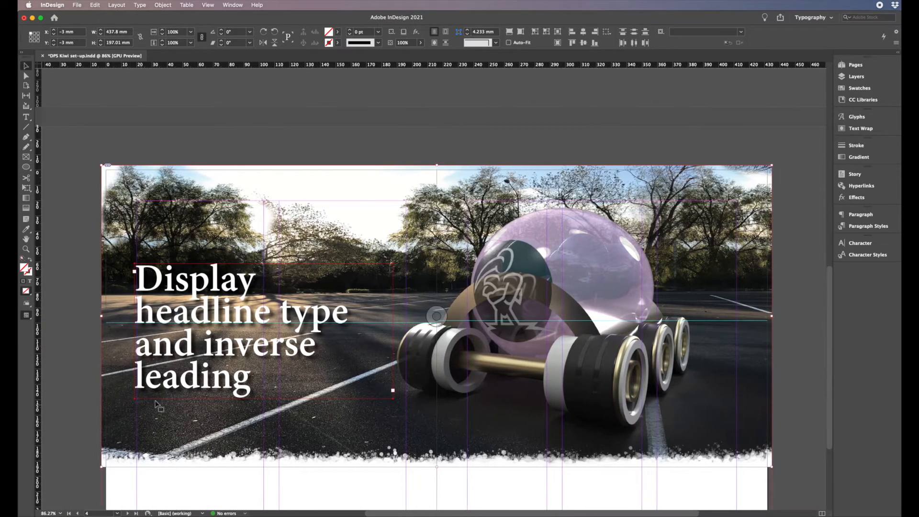
drag(828, 292, 814, 350)
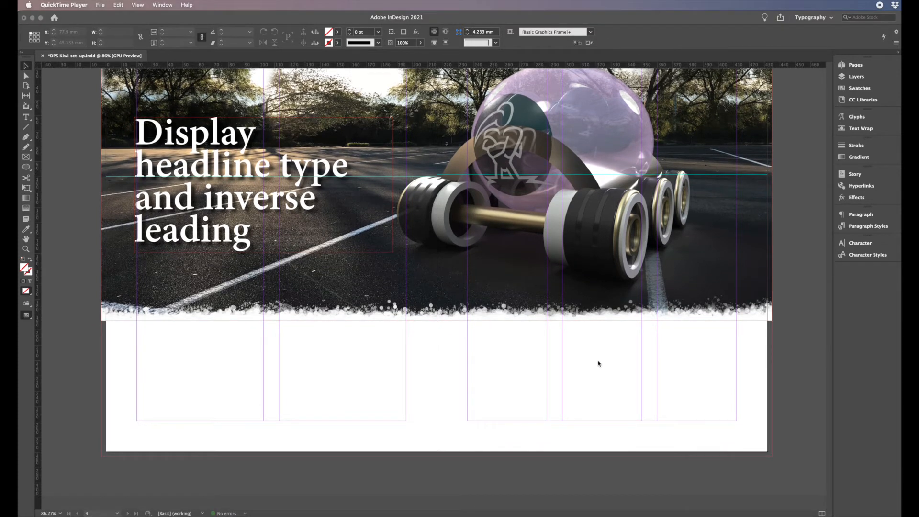
click(594, 372)
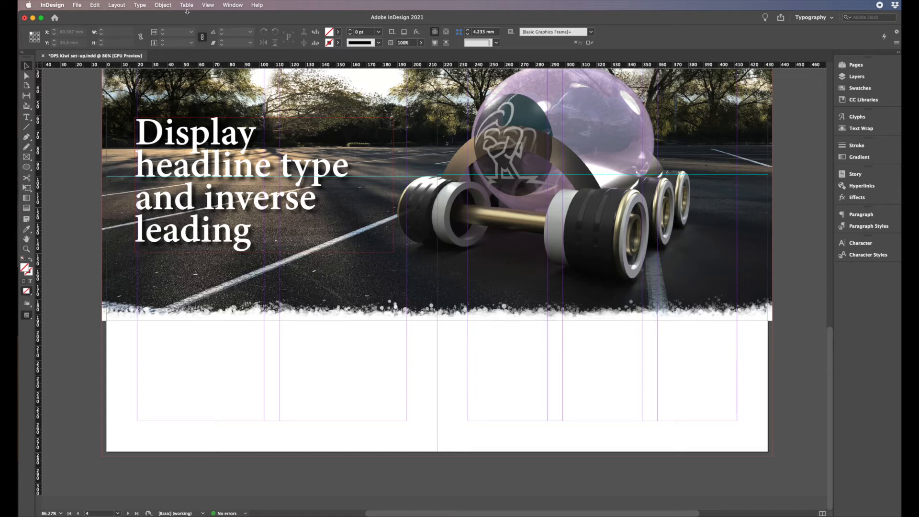
Step: Draw a text frame about 237 mm wide and 65 mm high in the white area below the image and fill it with placeholder text
click(142, 5)
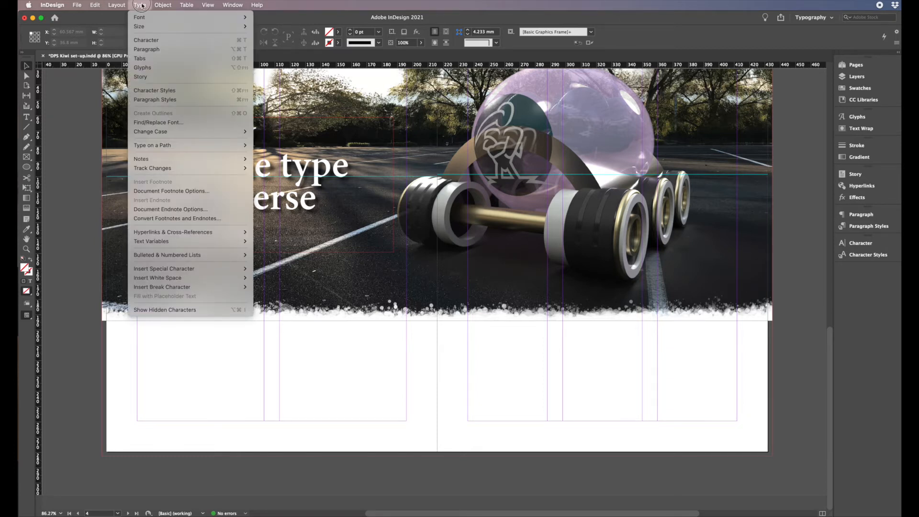
click(142, 6)
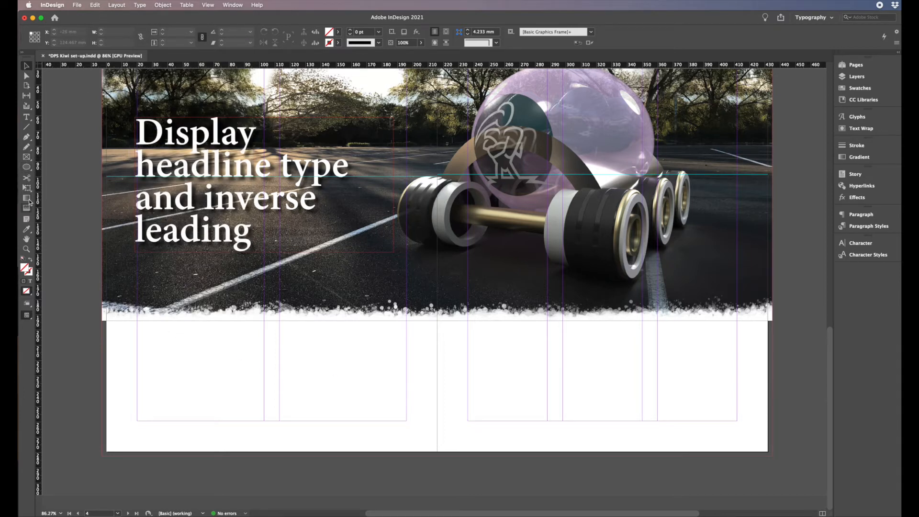
click(25, 118)
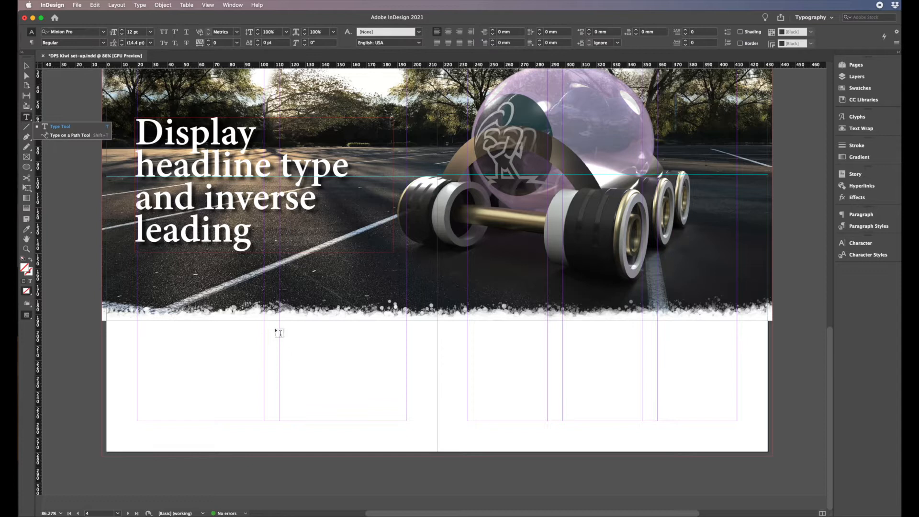
drag(280, 322, 640, 424)
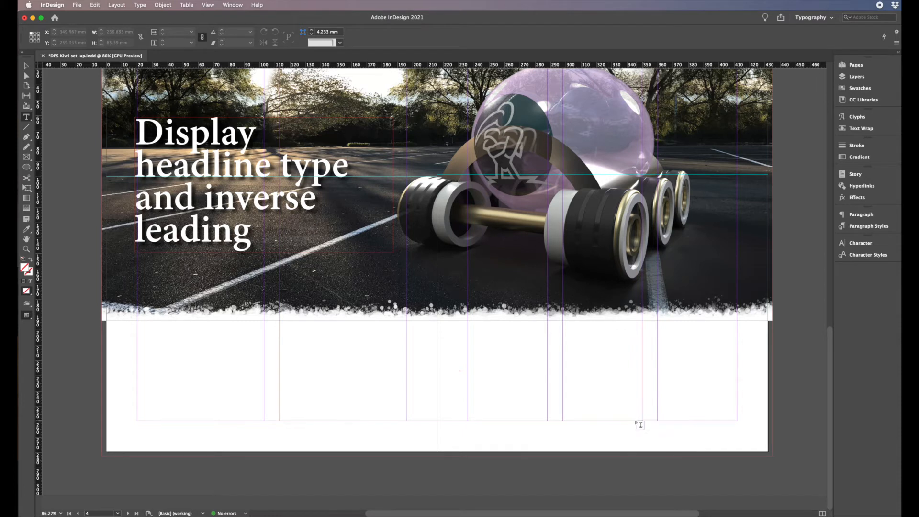
click(140, 5)
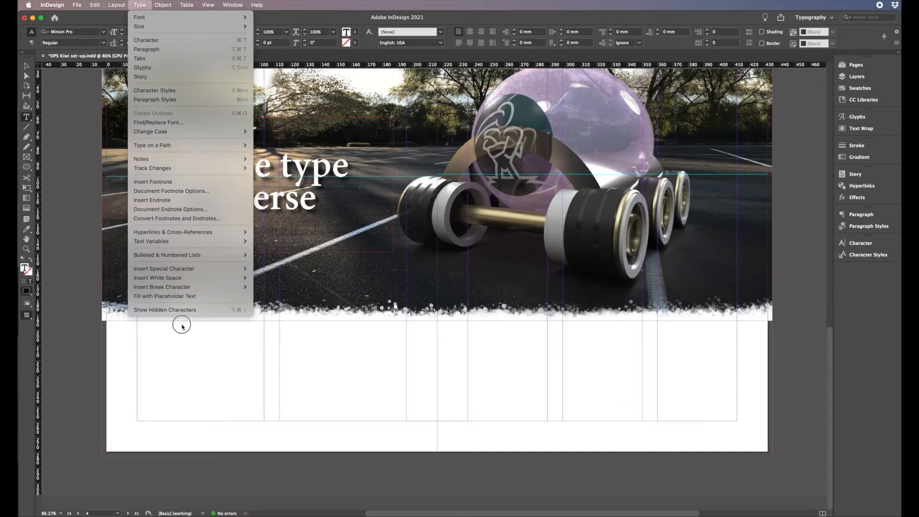
mouse_move(173, 280)
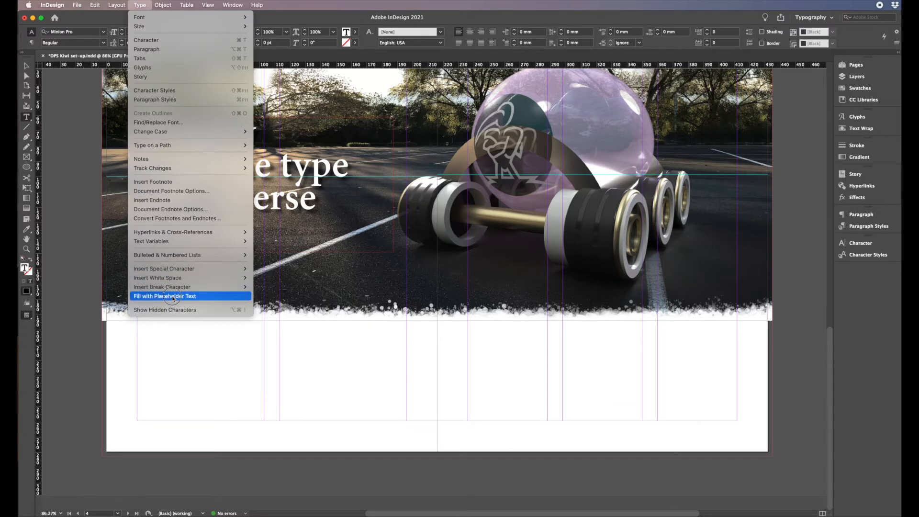
click(164, 296)
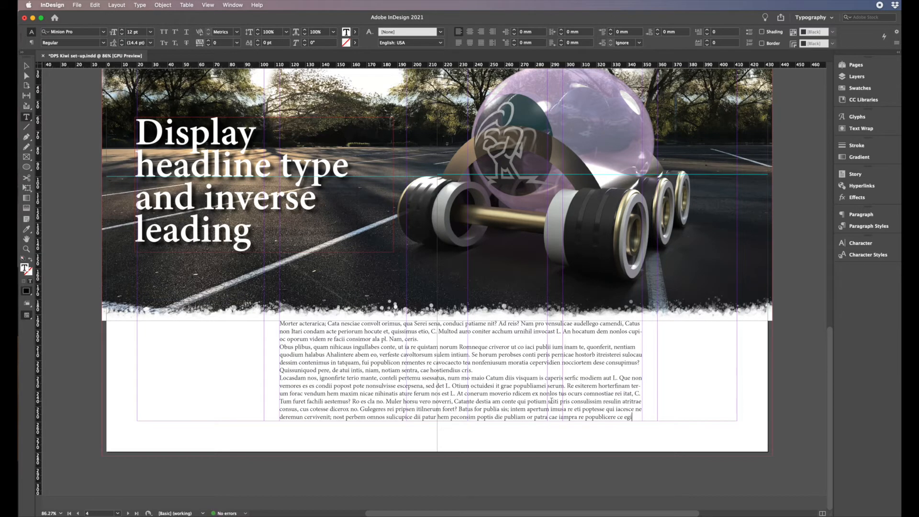
Step: Narrow the text frame to the left page's second column, about 83 mm wide, and pick up its overset text for threading
click(27, 67)
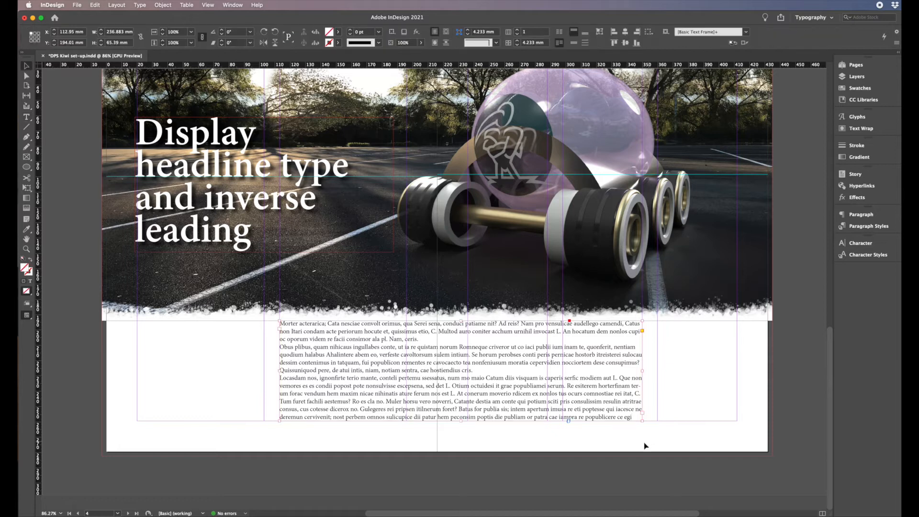
drag(643, 422, 407, 419)
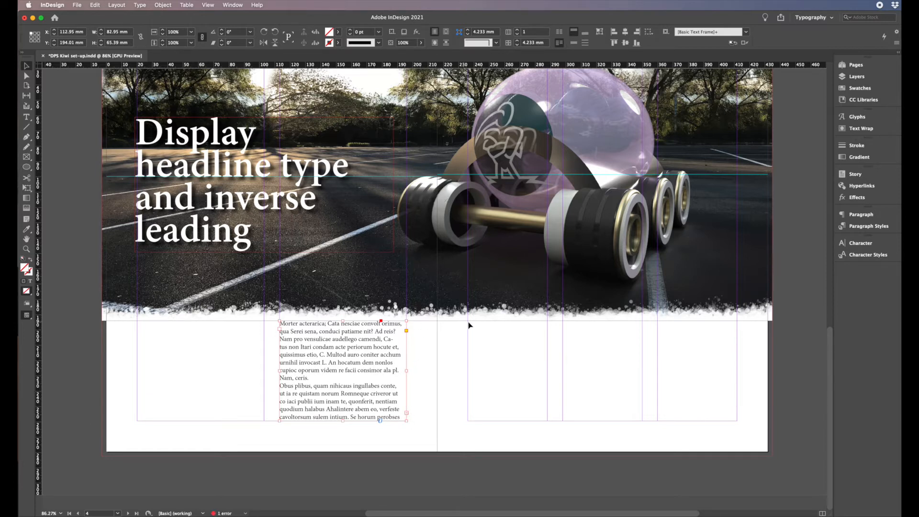
click(407, 413)
Step: Try placing the overset text at the right page's first column as a drawn frame and as an automatically sized frame, undoing each
click(467, 325)
drag(467, 324, 548, 422)
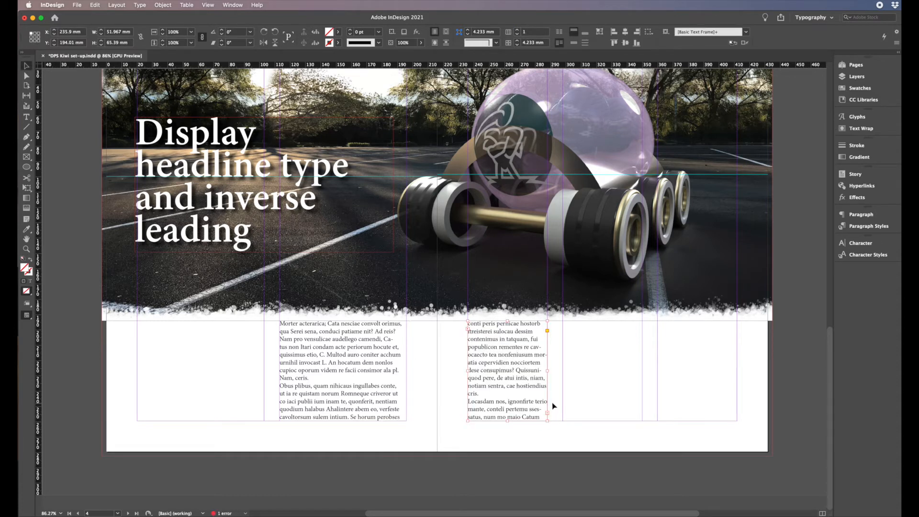
key(super+z)
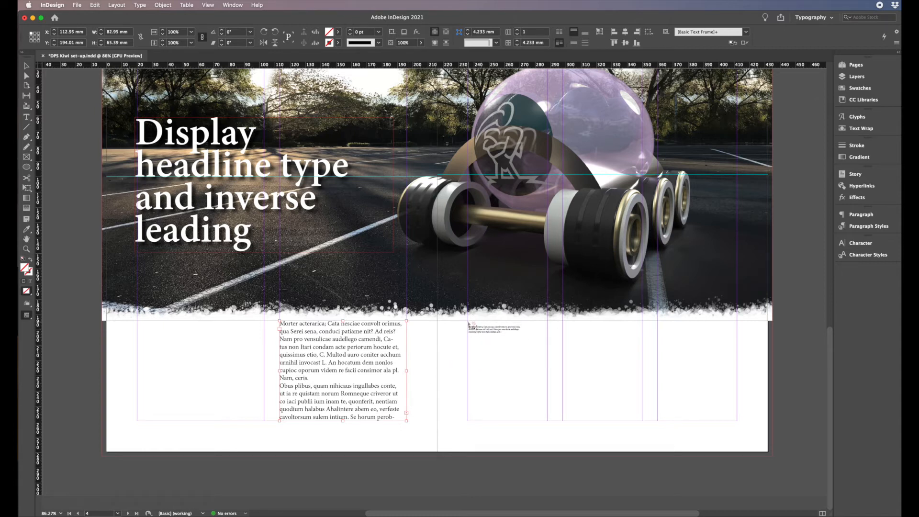
click(469, 323)
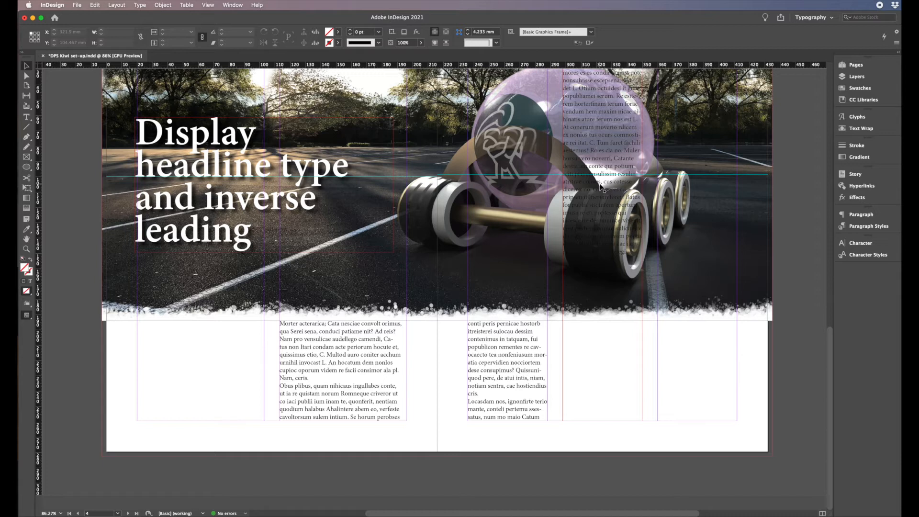
key(super+z)
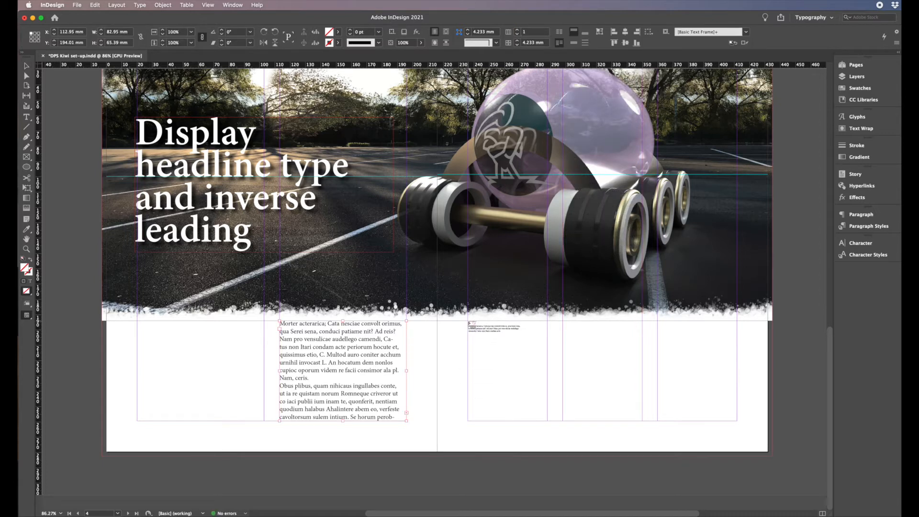
Step: Thread the overset text through two frames filling the right page's first and second columns, each about 52 by 65 mm
drag(468, 321, 548, 420)
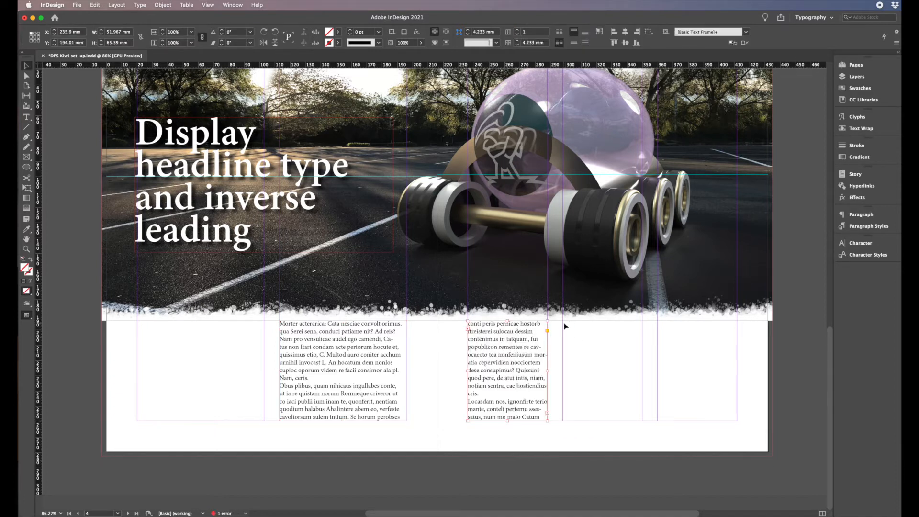
click(548, 413)
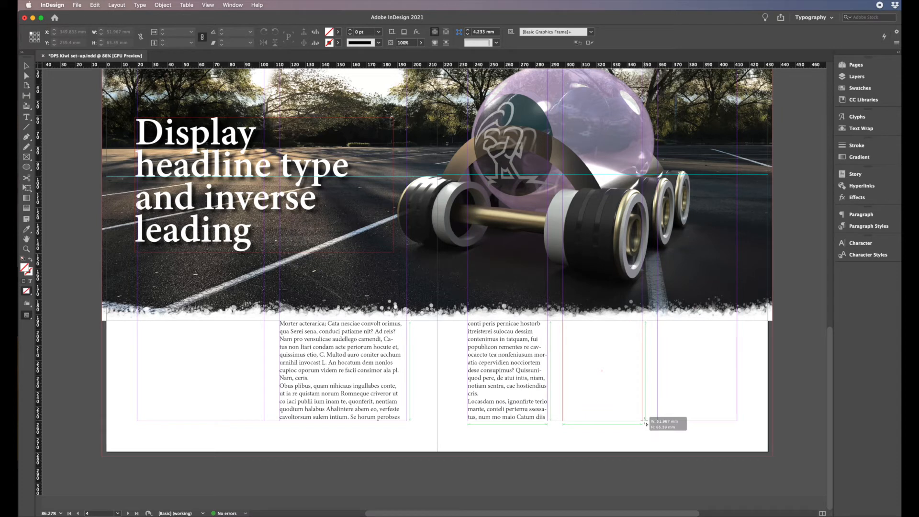
drag(644, 422, 645, 421)
Step: Thread the text into a third frame about 52 by 65 mm in the right page's last column, and delete that frame
click(642, 413)
drag(658, 321, 737, 421)
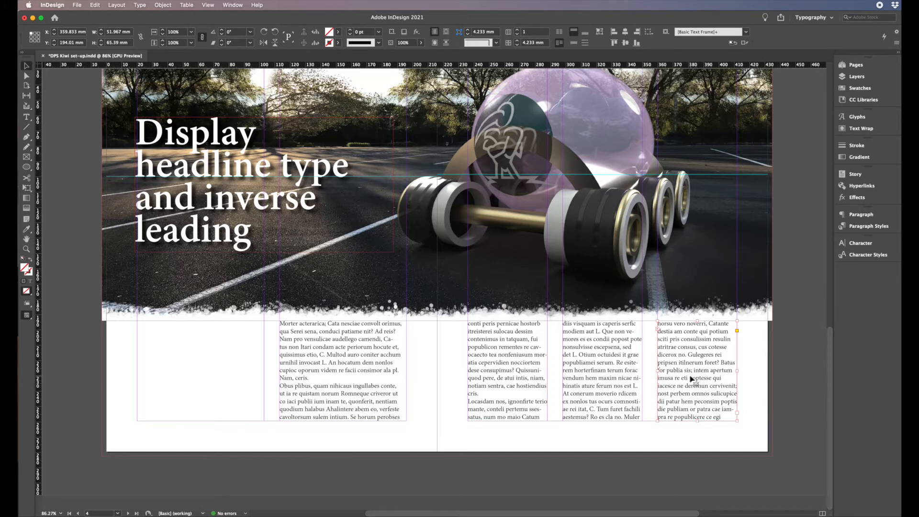
key(Delete)
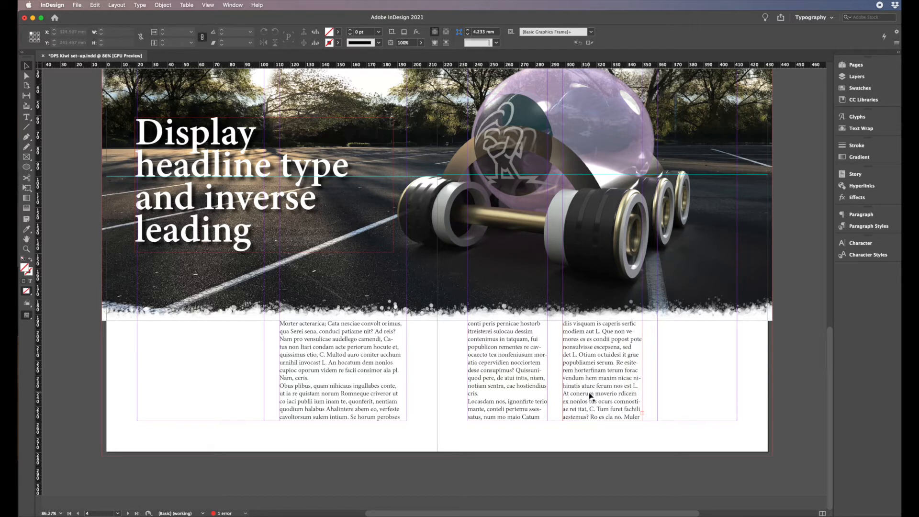
Step: Select all the text in the threaded story and turn off its hyphenation
triple_click(302, 340)
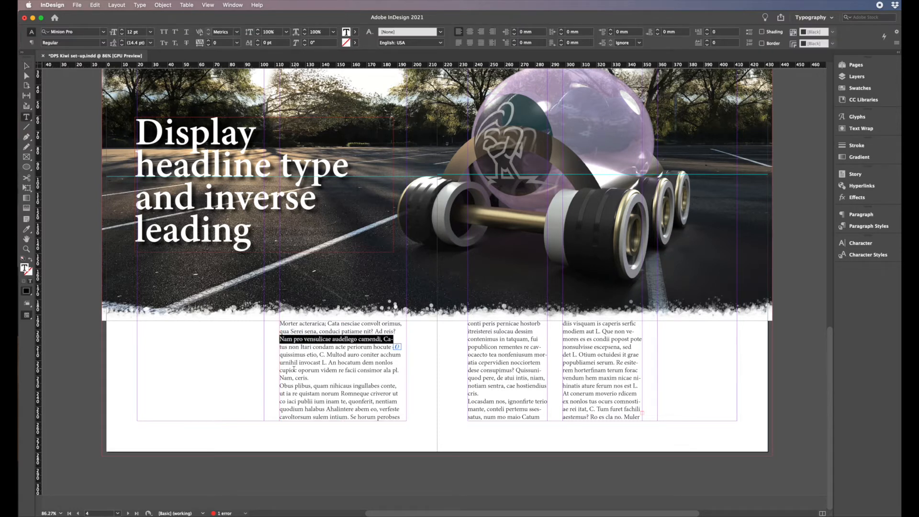
key(super+a)
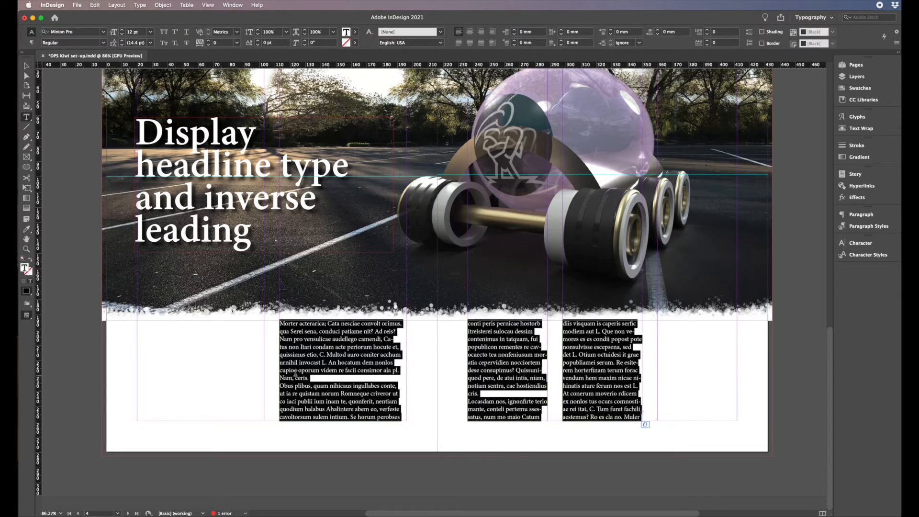
click(32, 43)
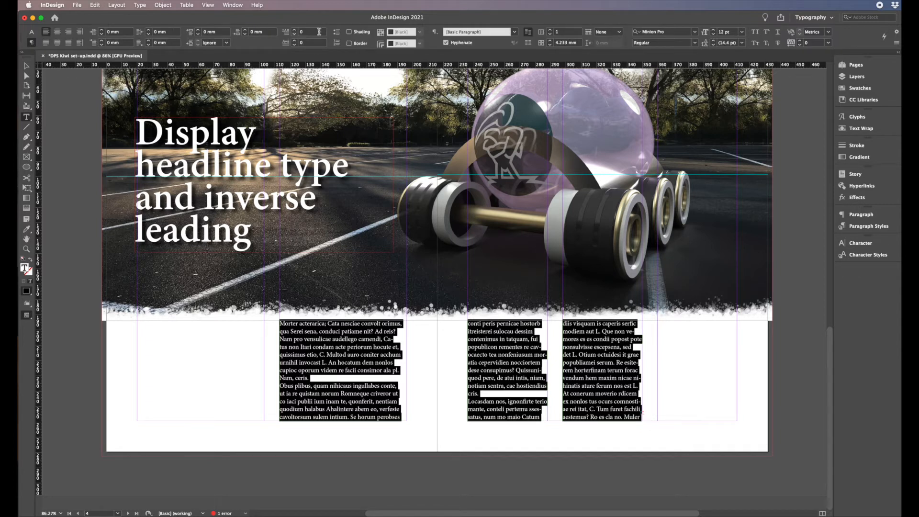
click(446, 43)
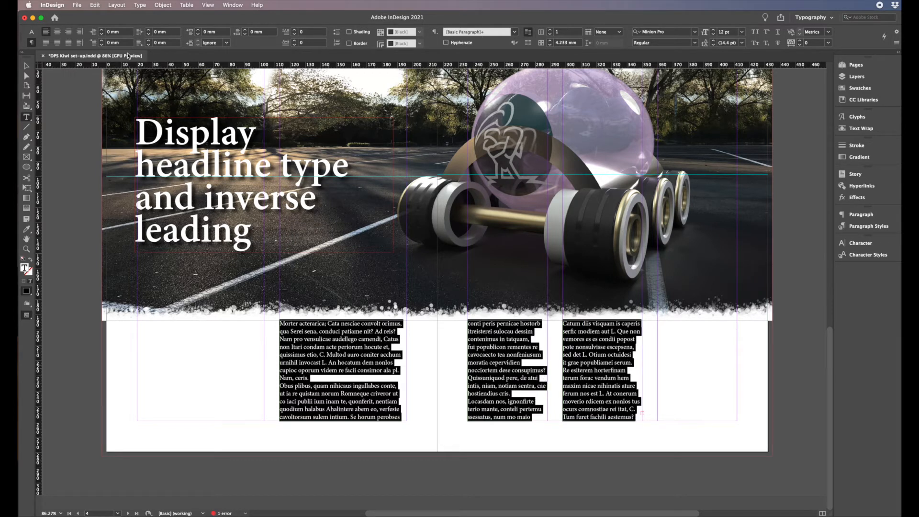
Step: Set the font of the selected body text to Garamond ATF Text Bold
click(33, 32)
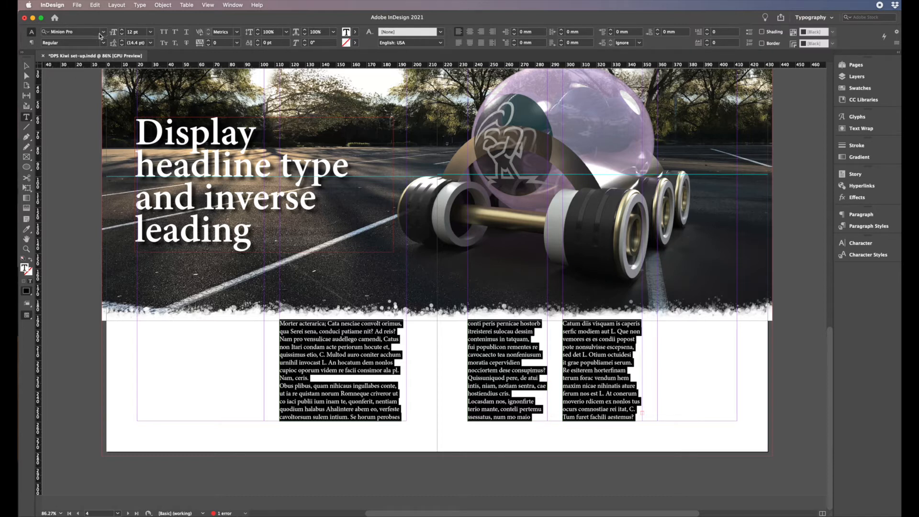
click(72, 32)
text(Gara)
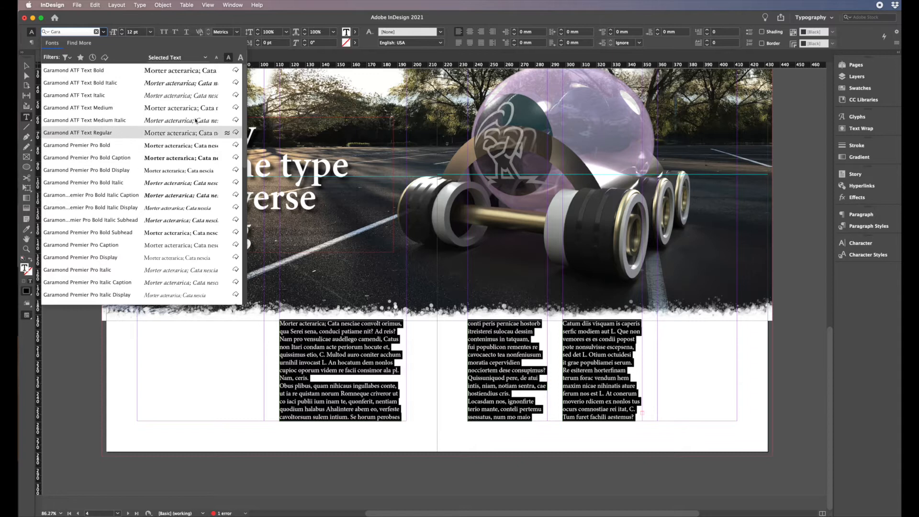
click(139, 72)
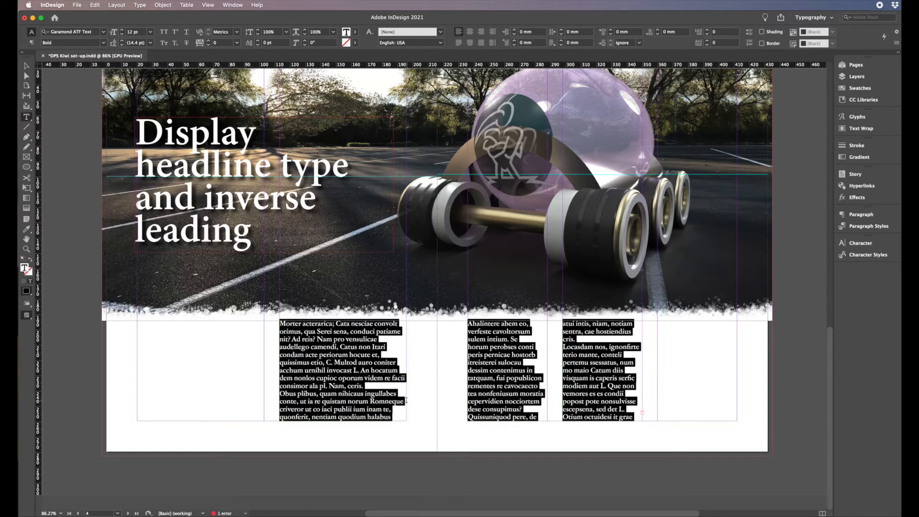
Step: Select all the text in the threaded story and set its size to 11 pt
click(26, 66)
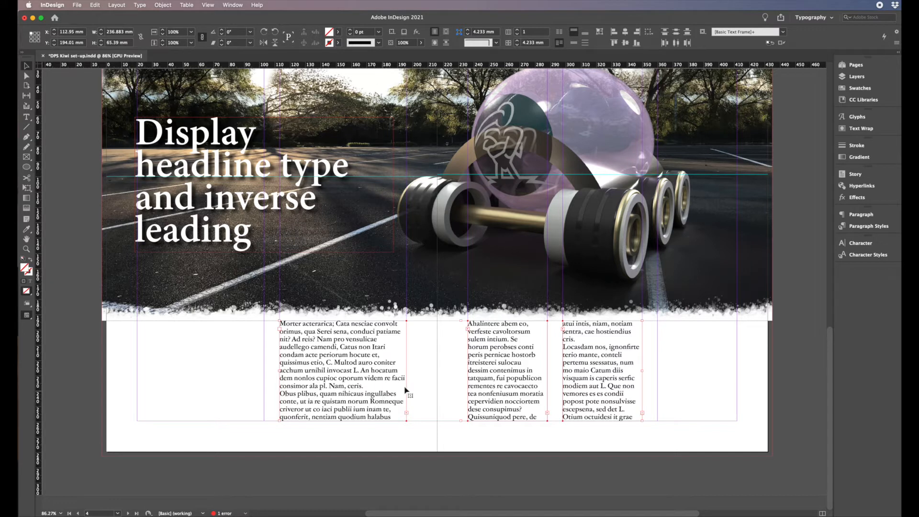
double_click(324, 374)
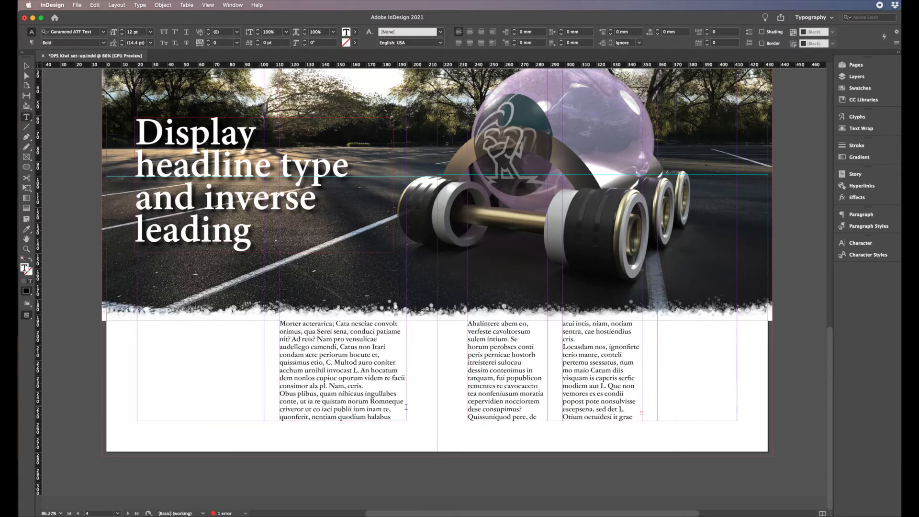
key(super+a)
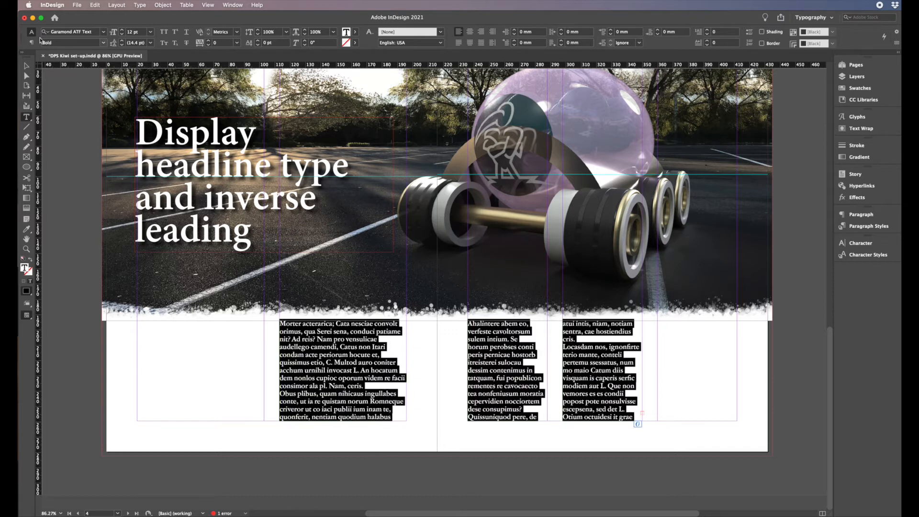
click(151, 43)
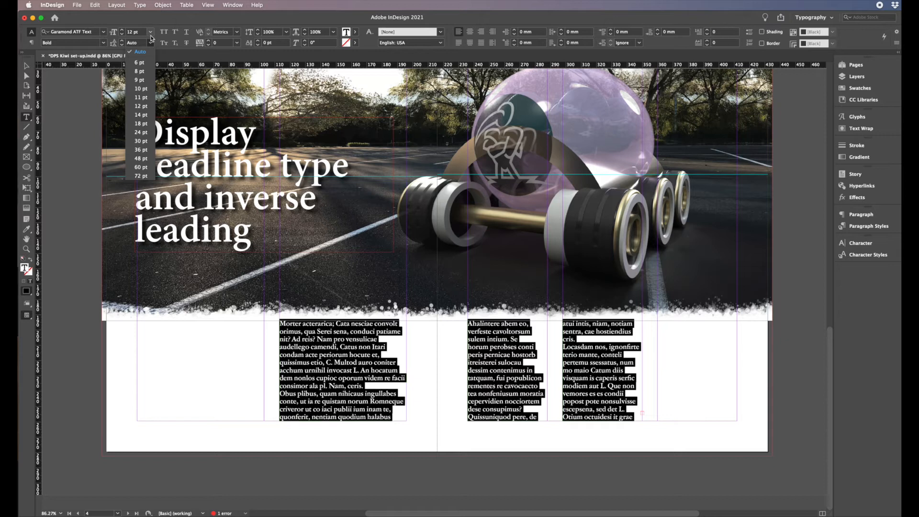
click(122, 35)
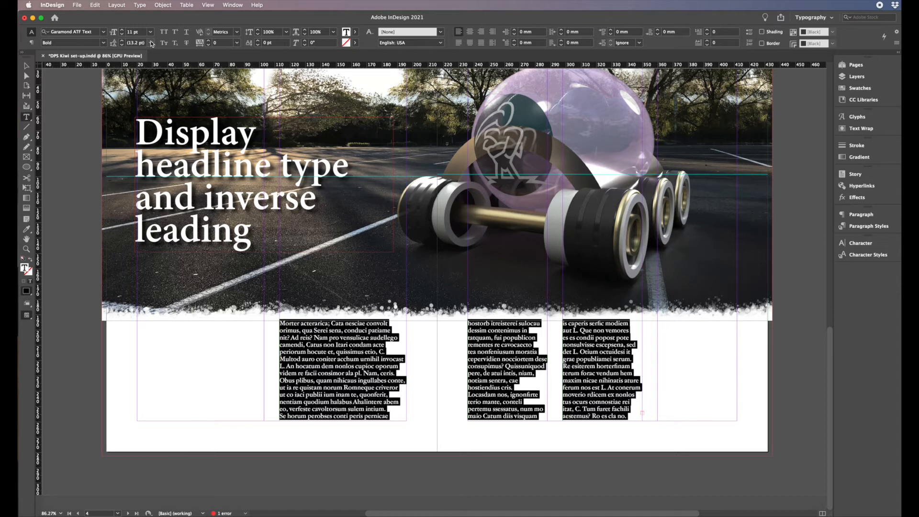
Step: Set the leading of the selected body text to 19 pt and leave text editing
click(150, 43)
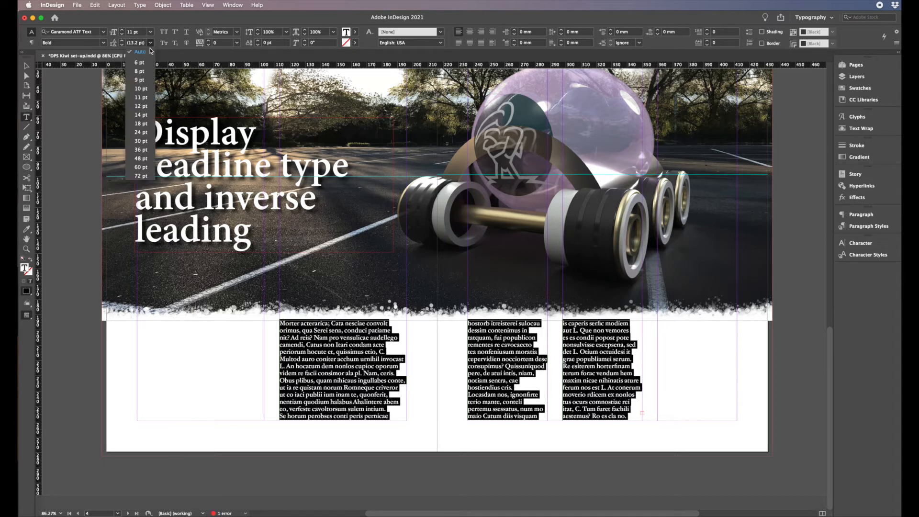
click(142, 123)
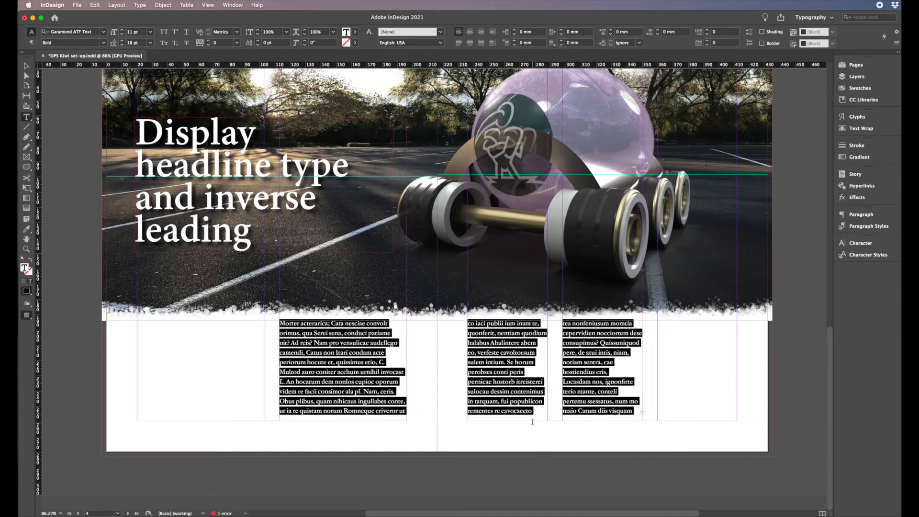
click(122, 41)
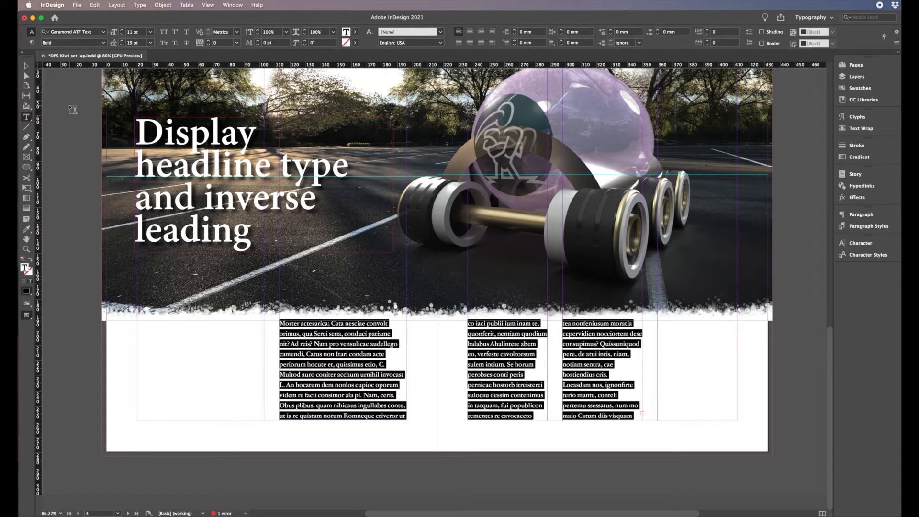
click(29, 76)
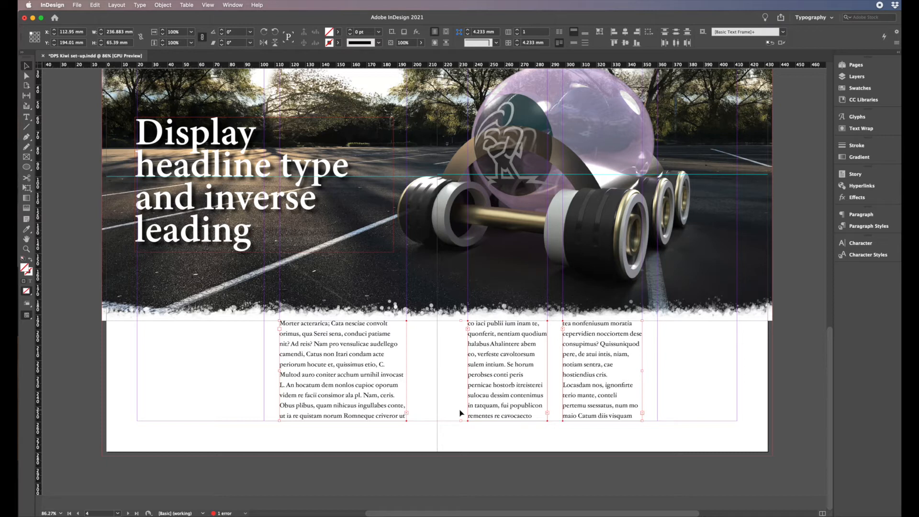
Step: Select all the text in the threaded story again and reset the Typography workspace
click(27, 117)
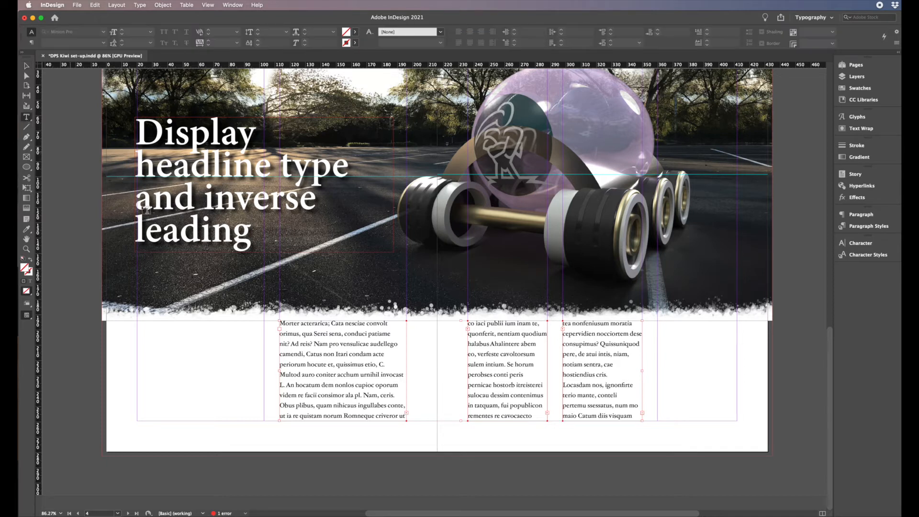
click(298, 325)
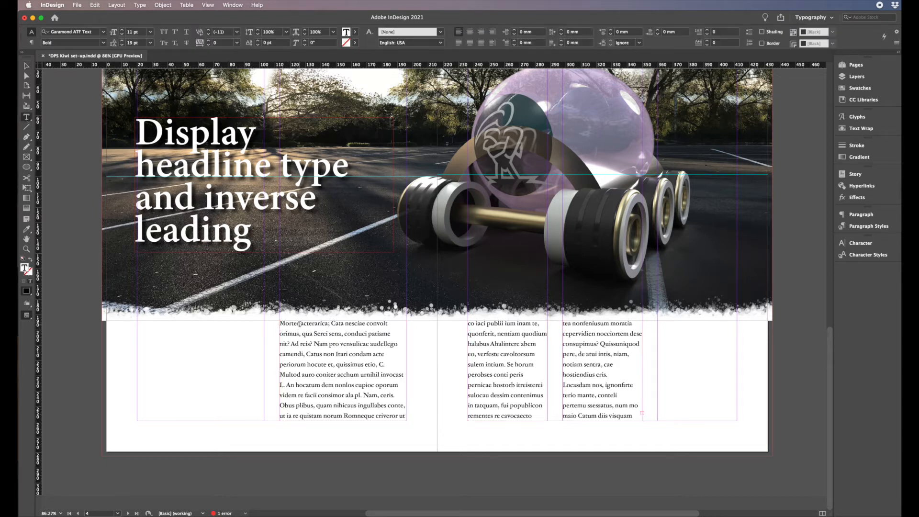
key(super+a)
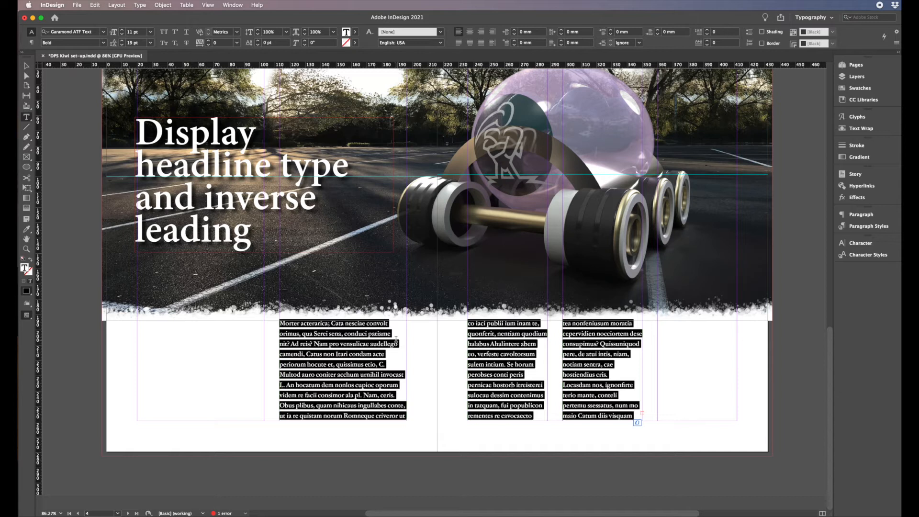
click(832, 19)
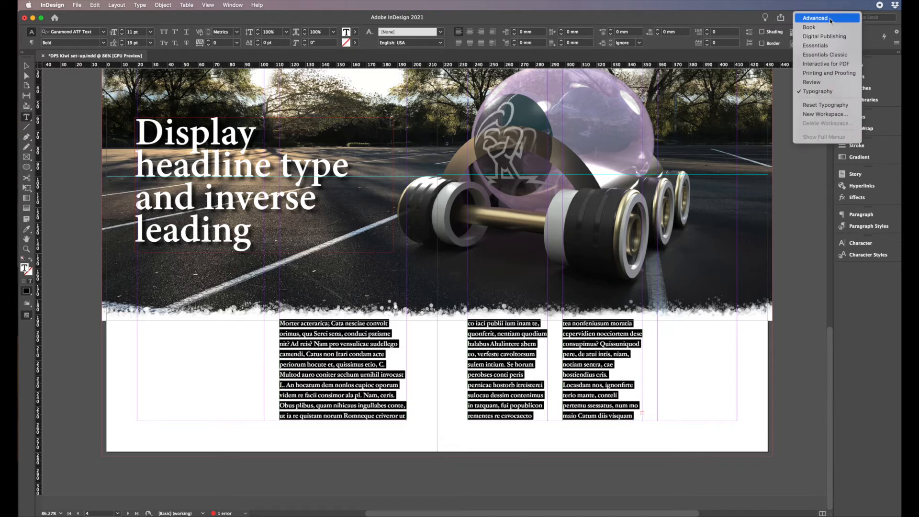
click(816, 106)
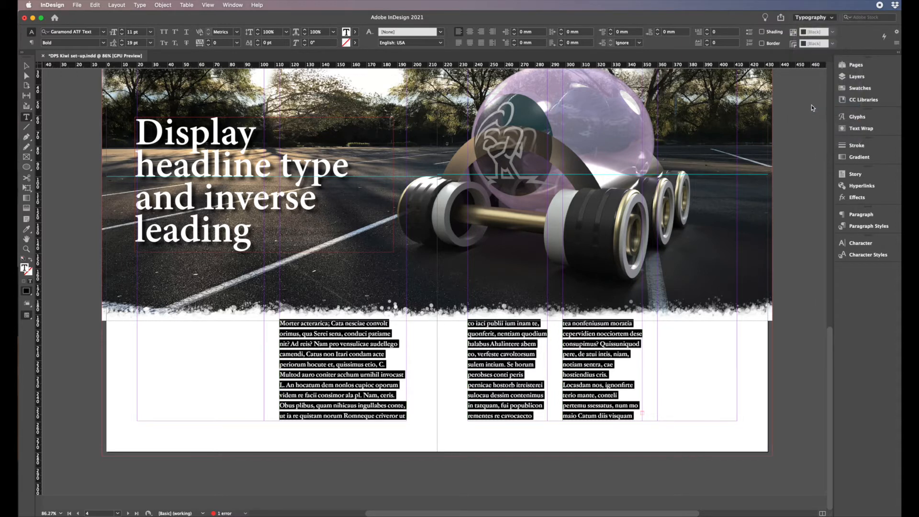
Step: Try the Adobe Single-line Composer on the selected body text
click(846, 216)
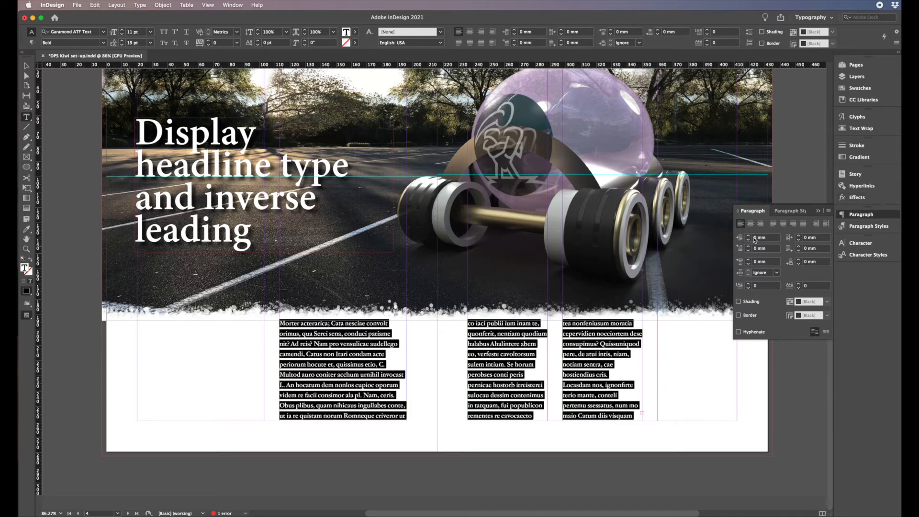
click(828, 212)
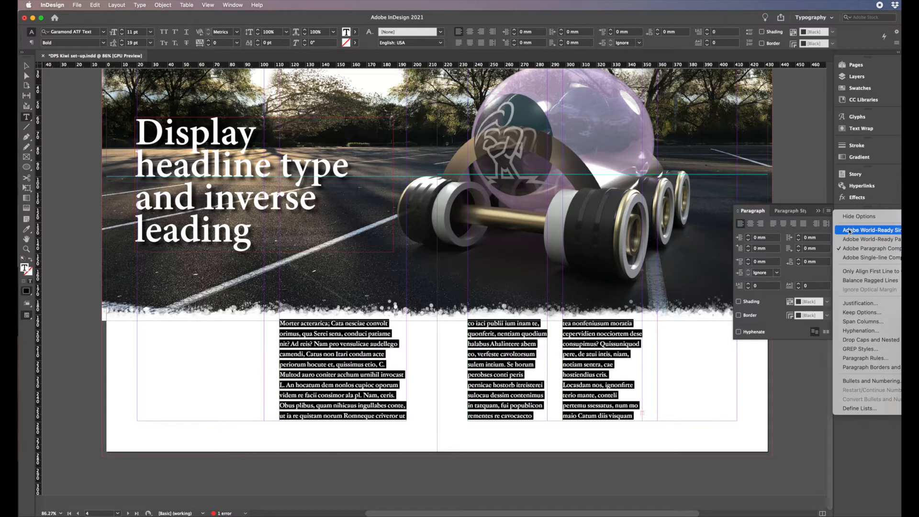
click(845, 259)
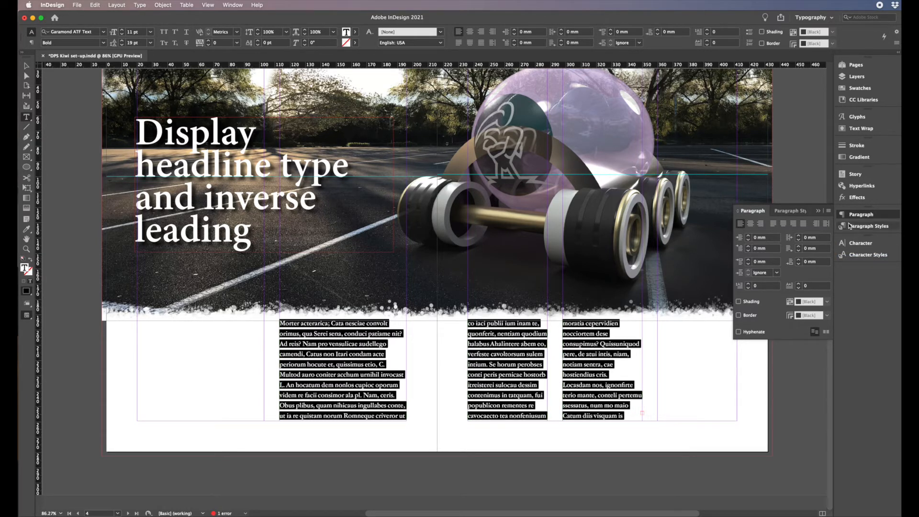
Step: Switch the selected body text to the Adobe World-Ready Paragraph Composer and leave text editing
click(828, 212)
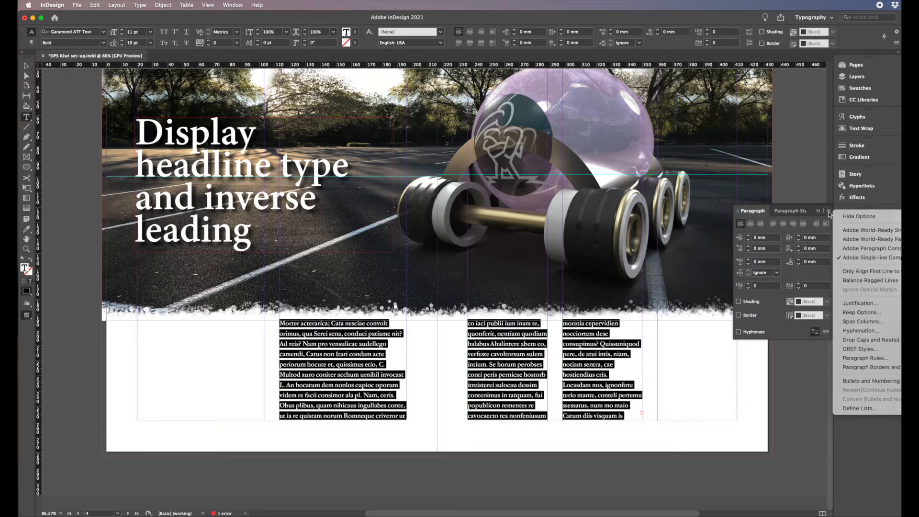
click(847, 240)
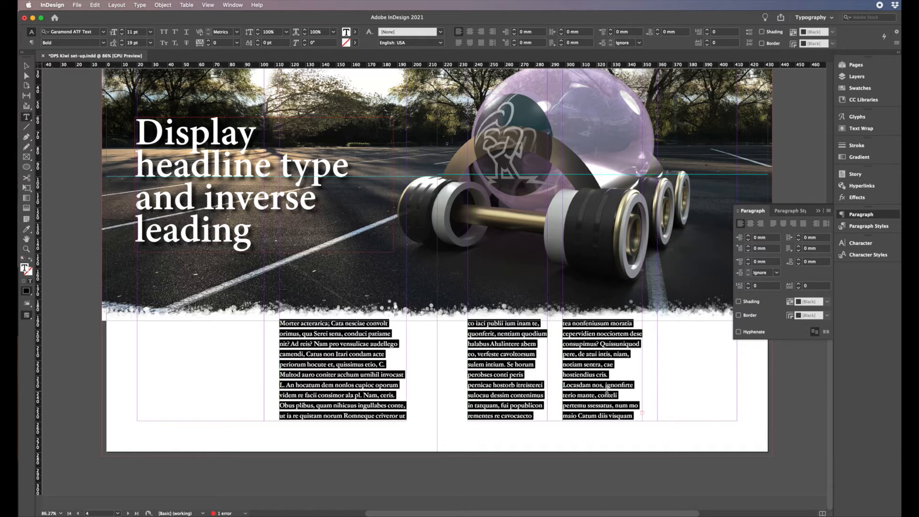
click(26, 66)
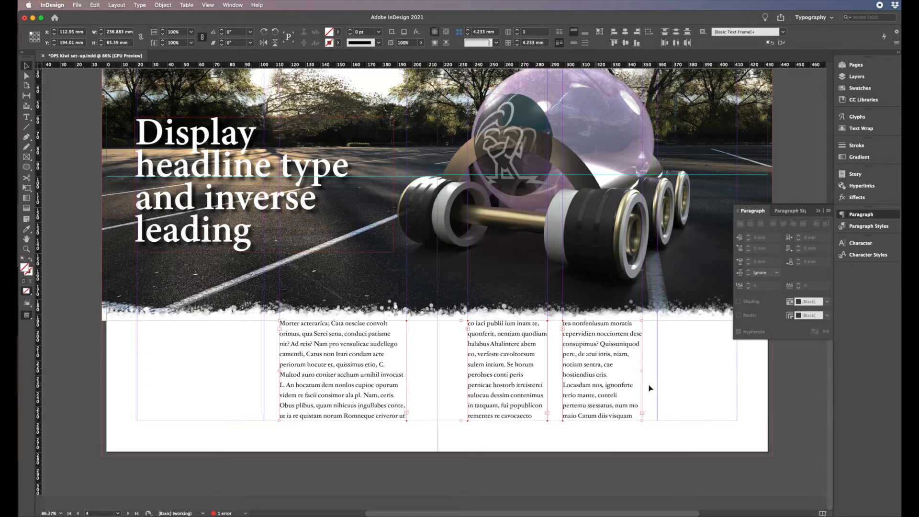
Step: Copy the small vehicle image from the first spread, paste it in place on the second spread, and nudge it to X 333.233 mm, Y 198.996 mm
drag(828, 407, 825, 234)
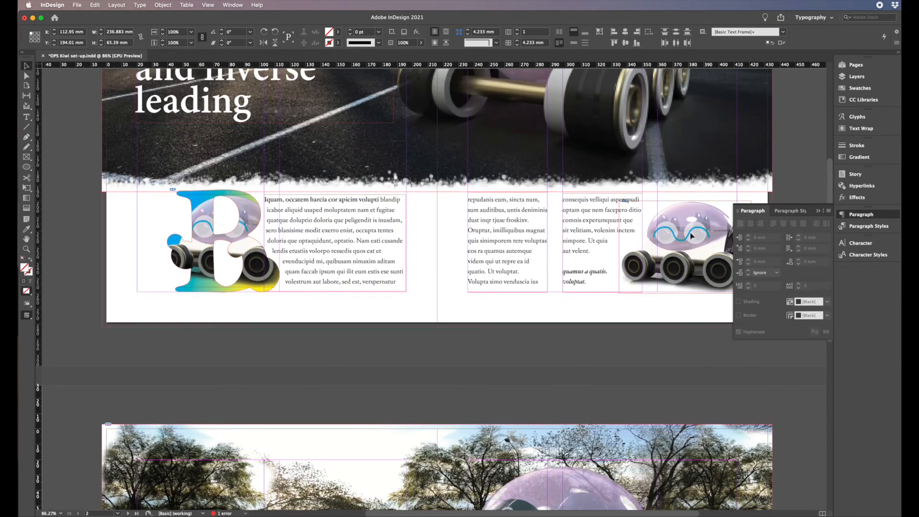
click(699, 254)
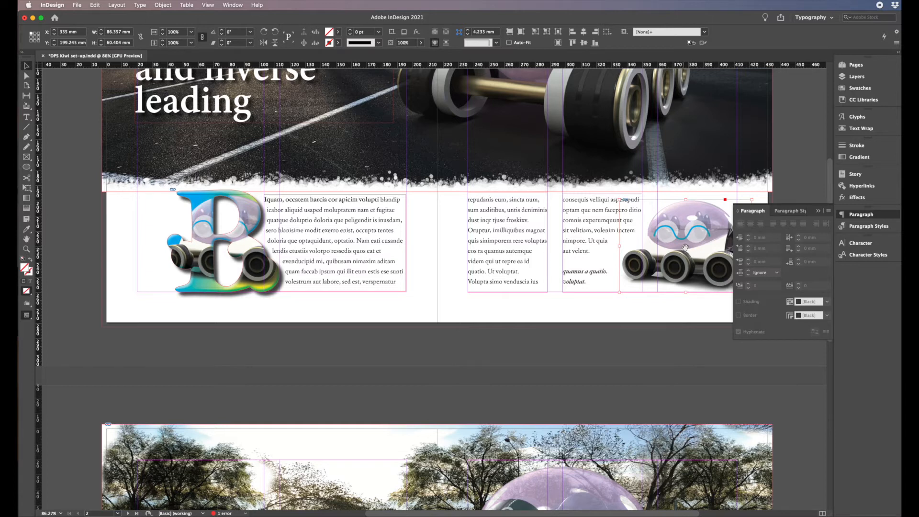
drag(830, 184, 829, 363)
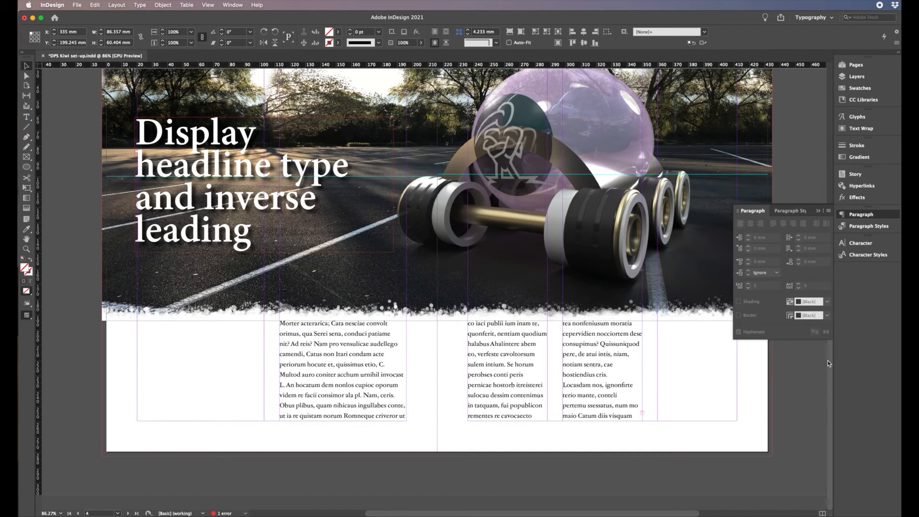
click(797, 411)
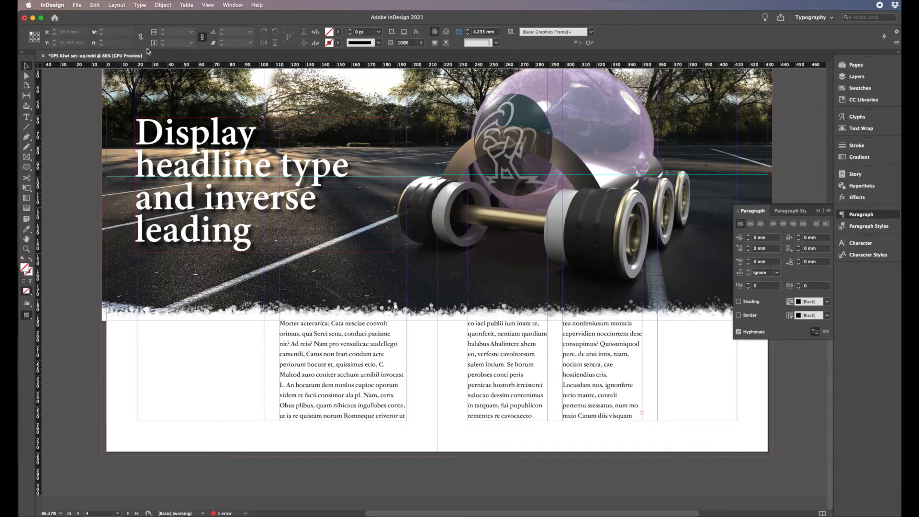
click(95, 5)
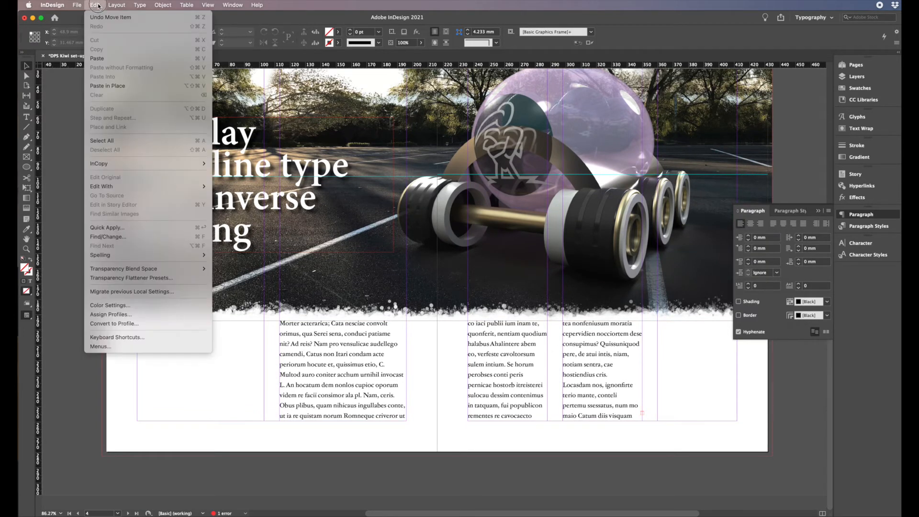
click(120, 84)
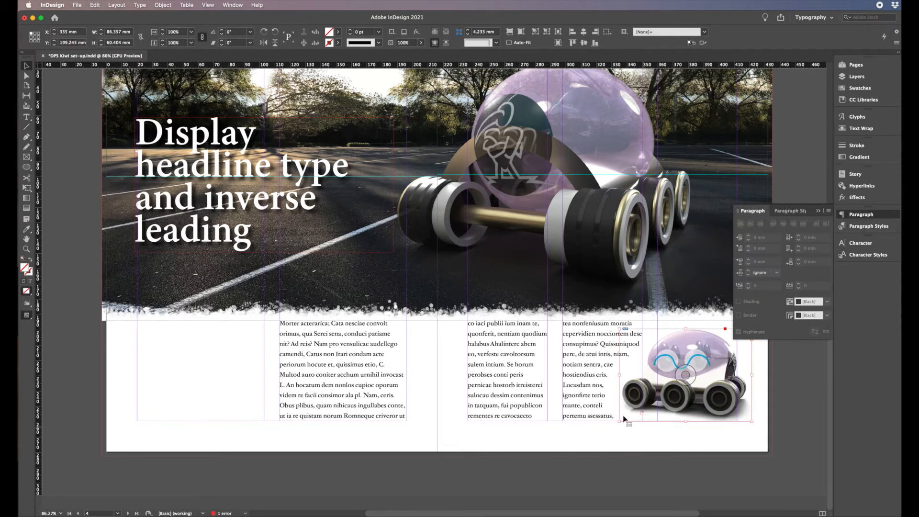
drag(694, 358, 712, 348)
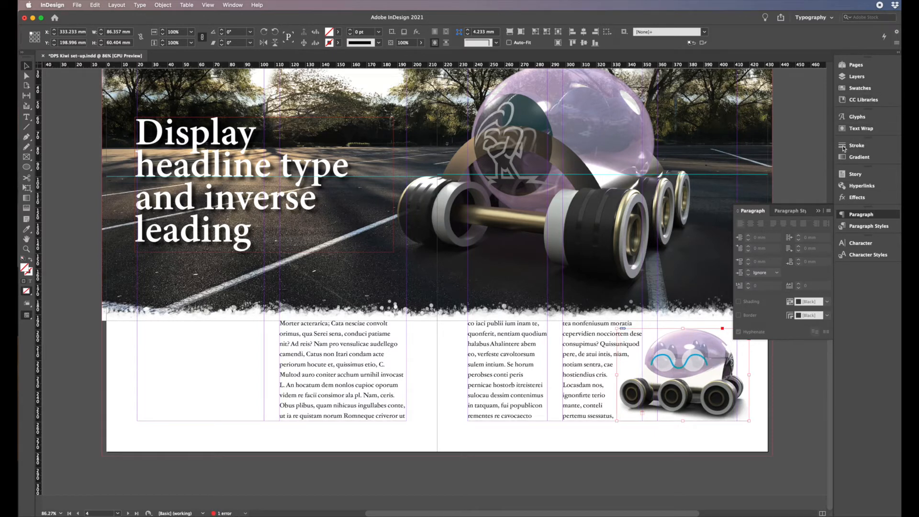
Step: Turn the pasted vehicle image's text wrap off, then wrap the text around its object shape with a 4 mm offset
click(853, 130)
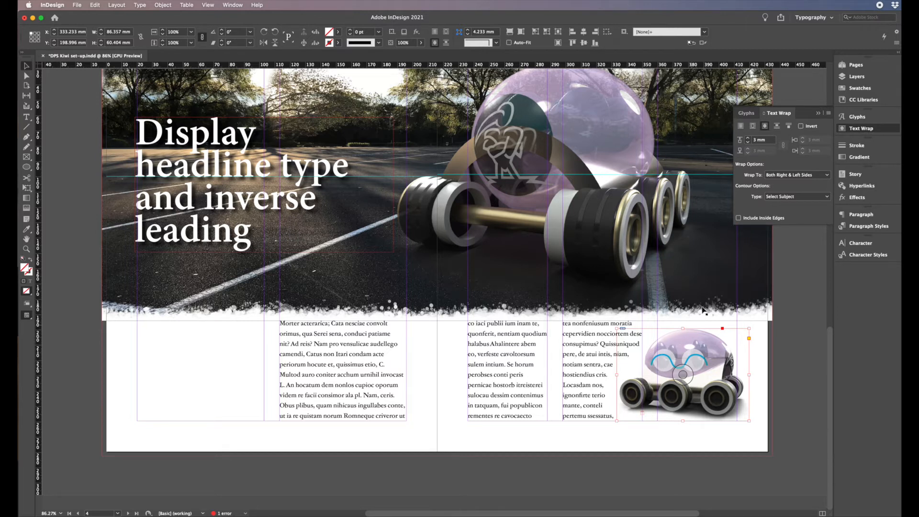
click(740, 126)
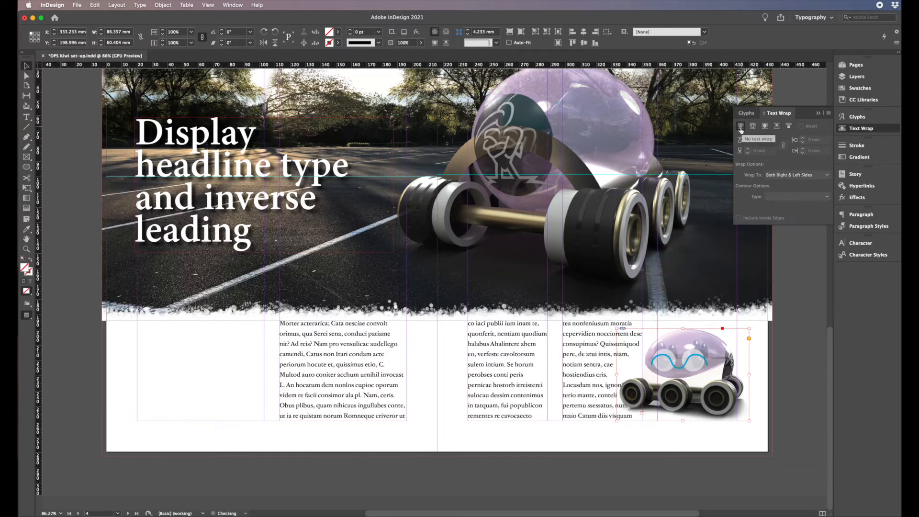
click(762, 127)
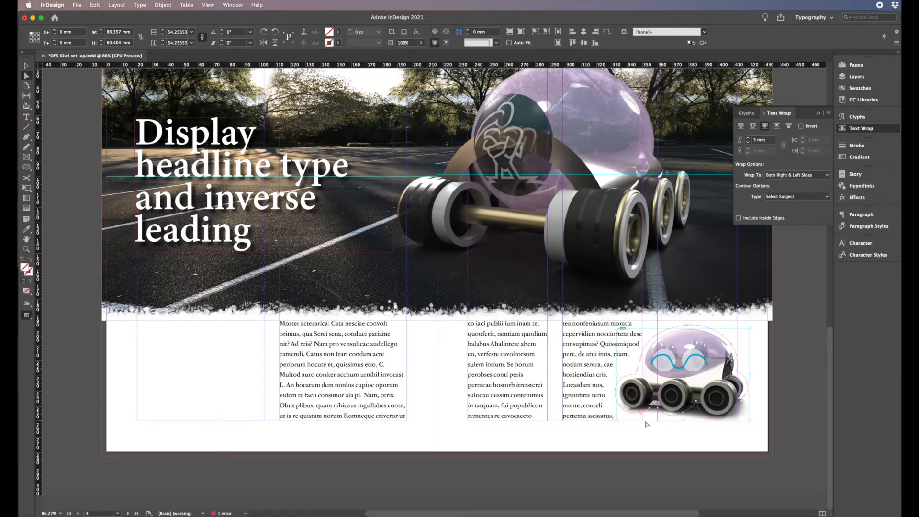
click(748, 138)
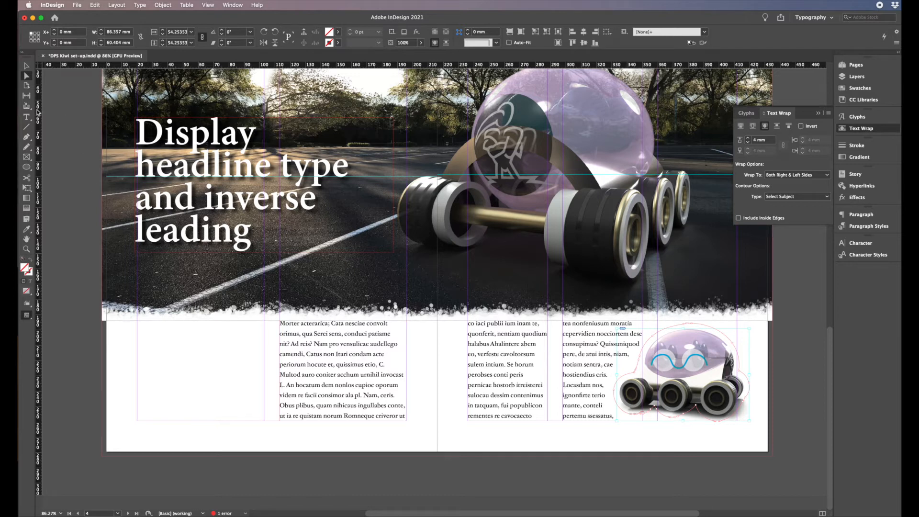
Step: Apply a two-line, one-character drop cap to the opening body paragraph, also trying it with two characters
key(t)
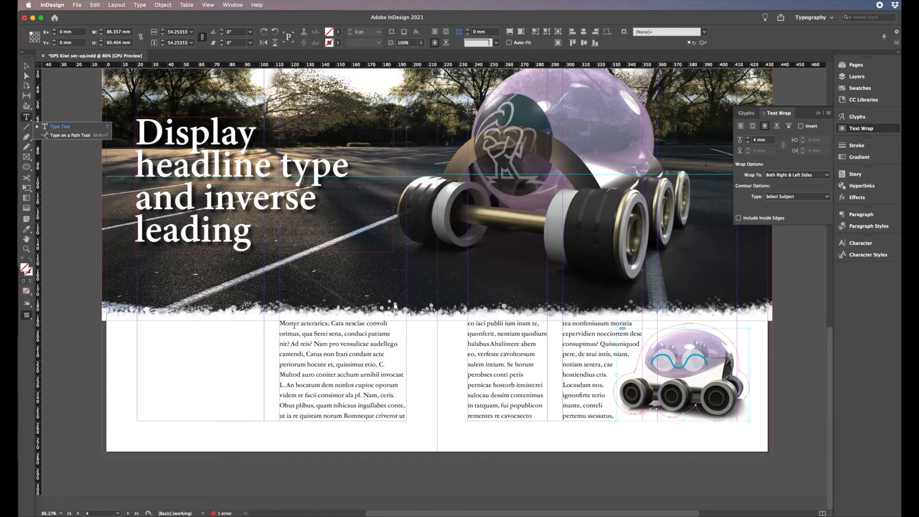
click(298, 325)
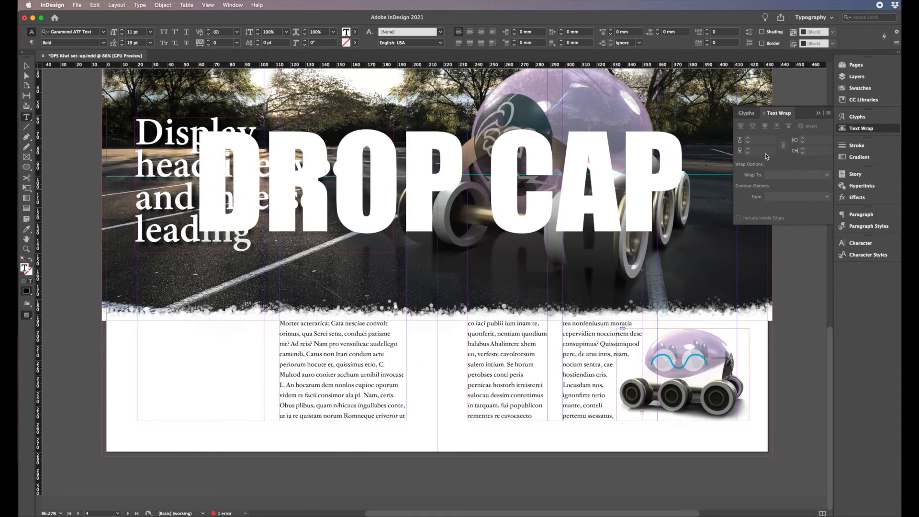
click(818, 115)
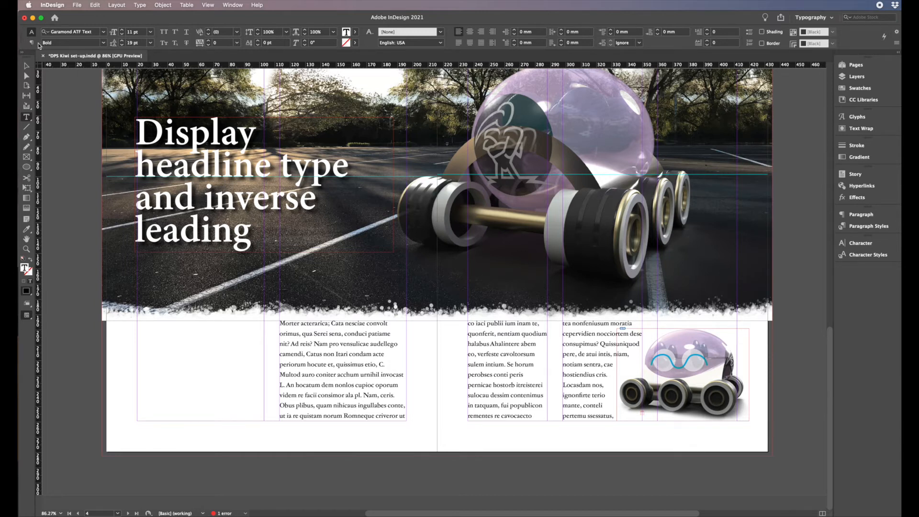
click(32, 42)
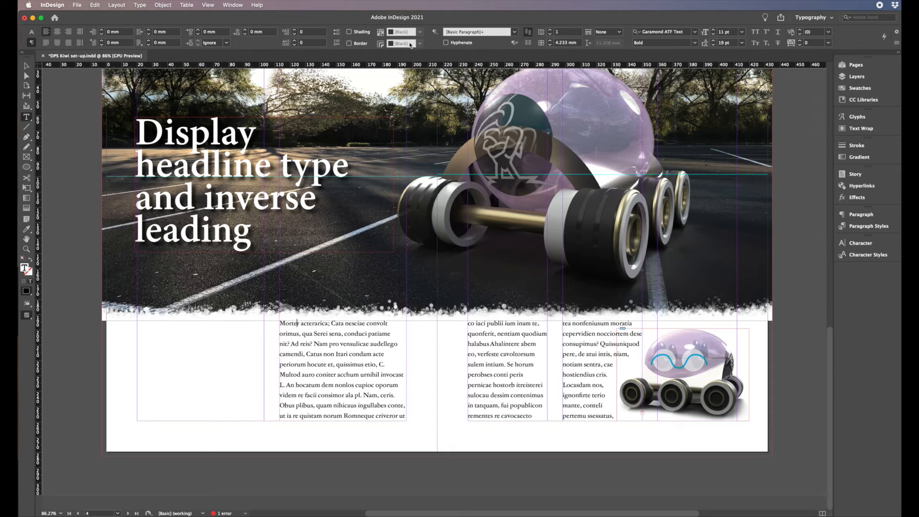
click(295, 41)
click(294, 41)
click(294, 30)
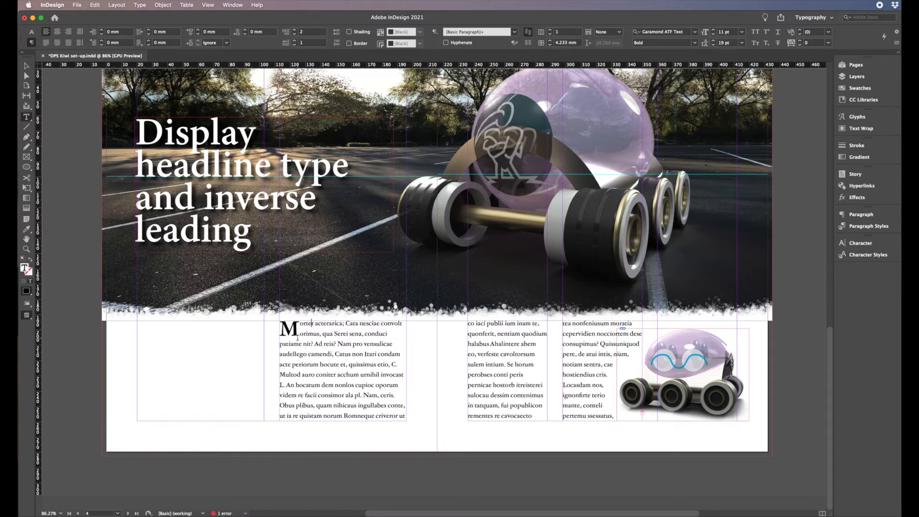
click(295, 41)
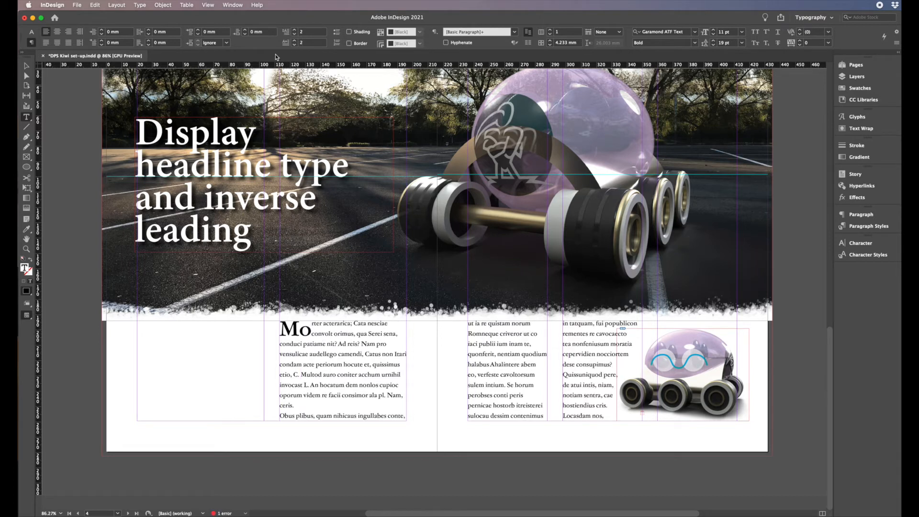
click(295, 45)
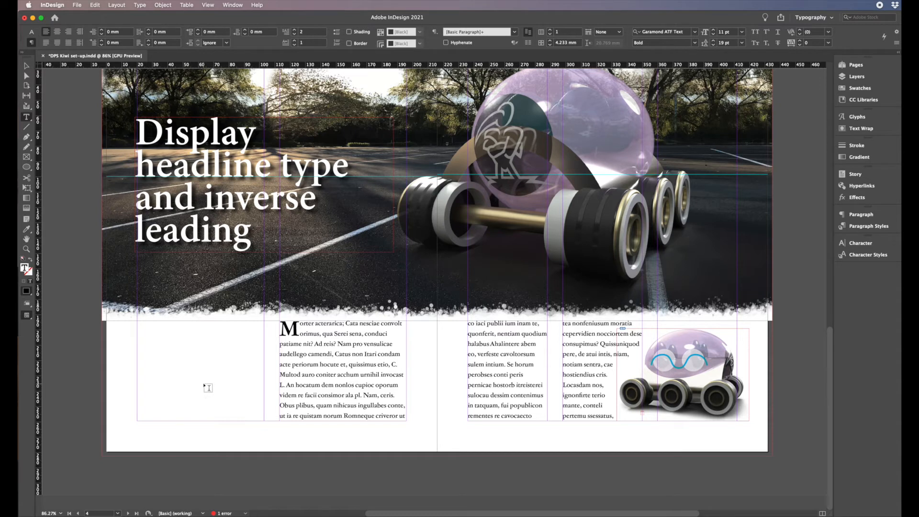
Step: Draw a text frame about 24 mm wide and 25 mm high in the empty column beside the body text and enter a capital M
click(26, 66)
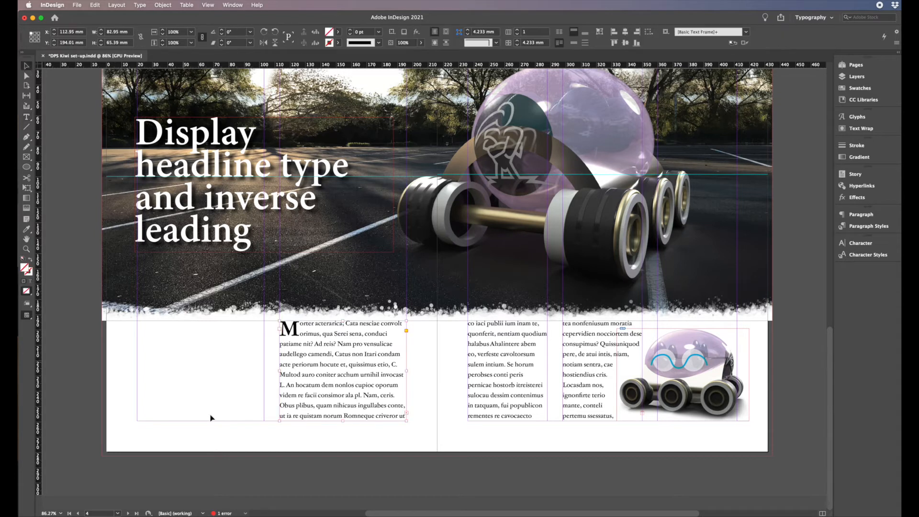
click(259, 440)
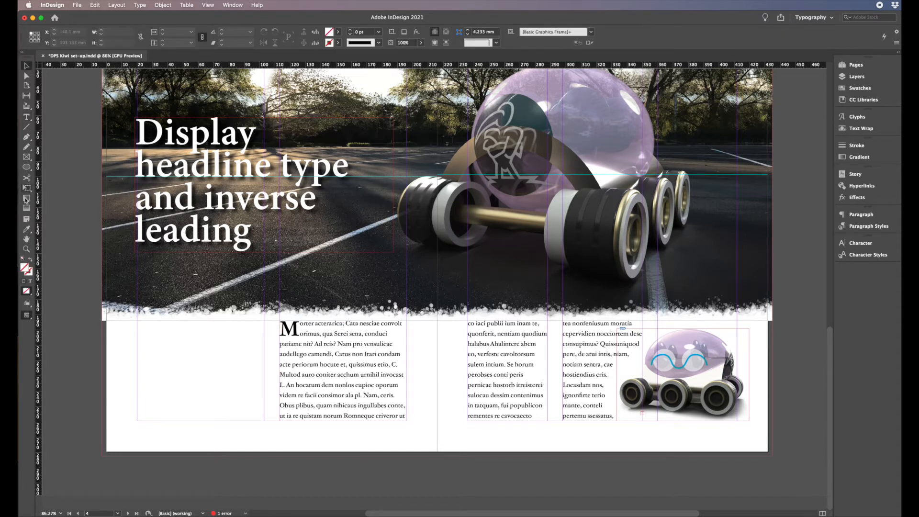
click(29, 118)
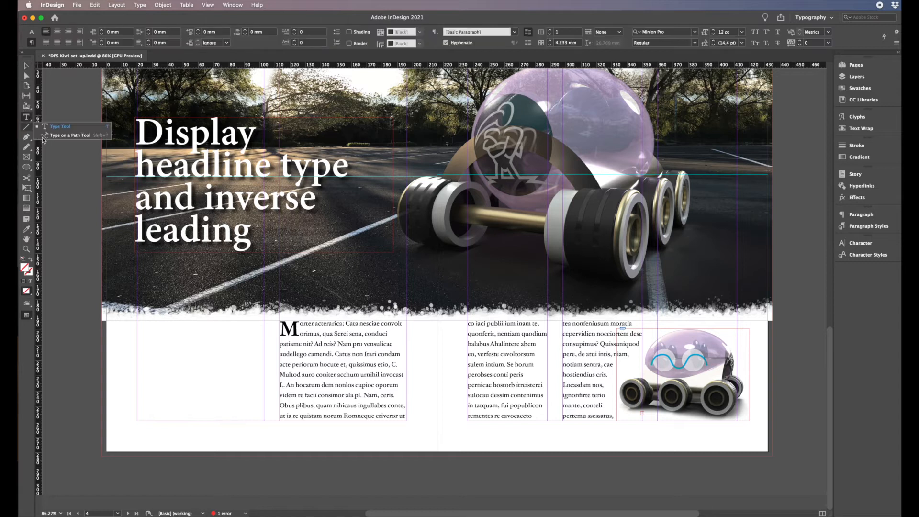
drag(166, 334, 202, 377)
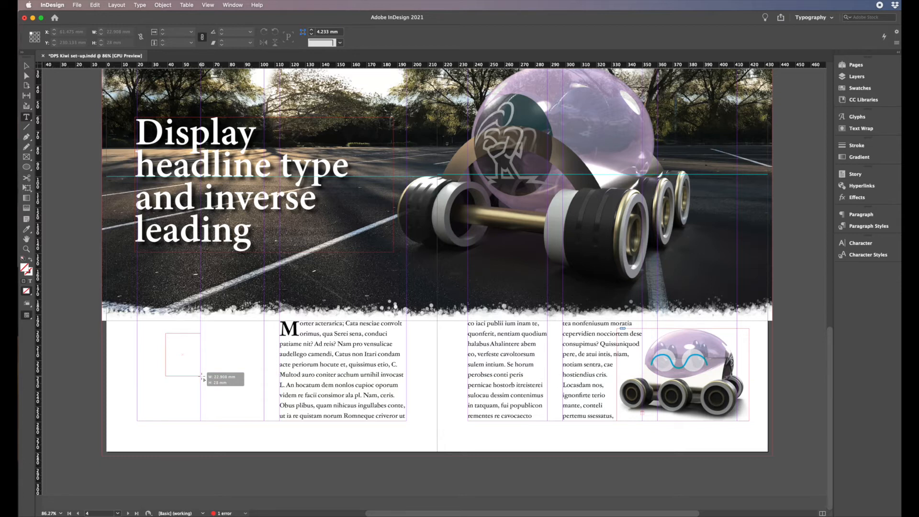
drag(202, 377, 202, 370)
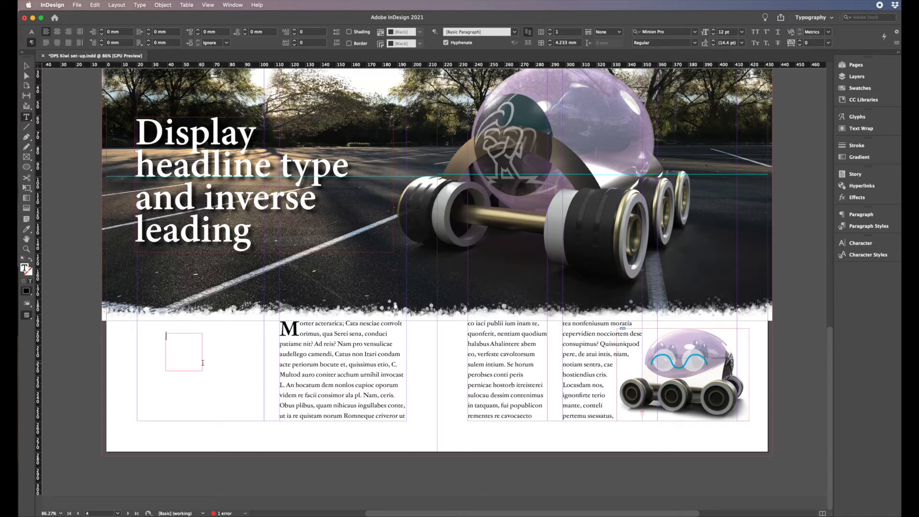
text(M)
Step: Format the M in Garamond ATF Text Bold at 72 pt and enlarge its frame to about 30 by 29 mm
drag(172, 339, 162, 337)
click(32, 32)
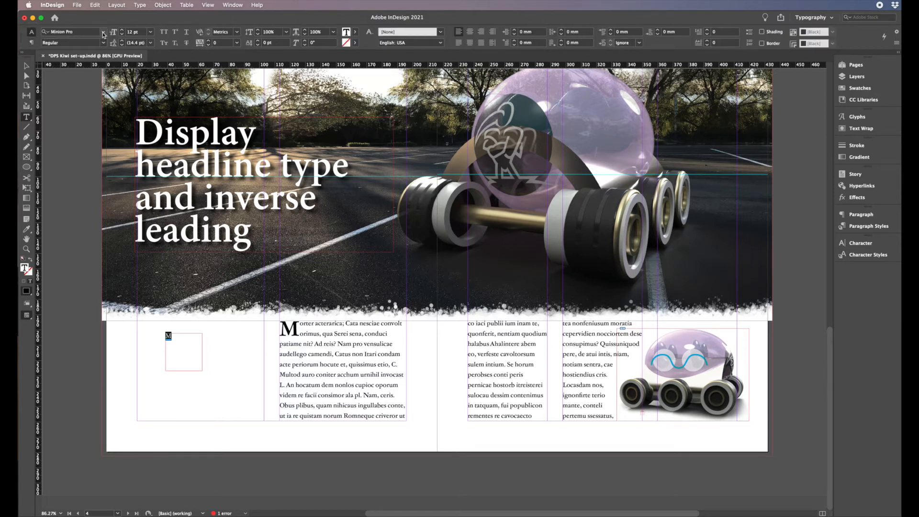
click(72, 31)
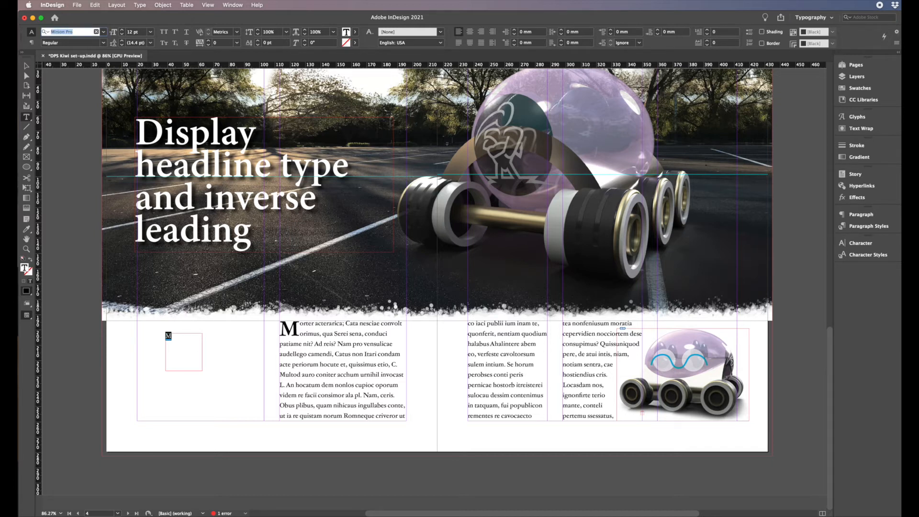
text(GAR)
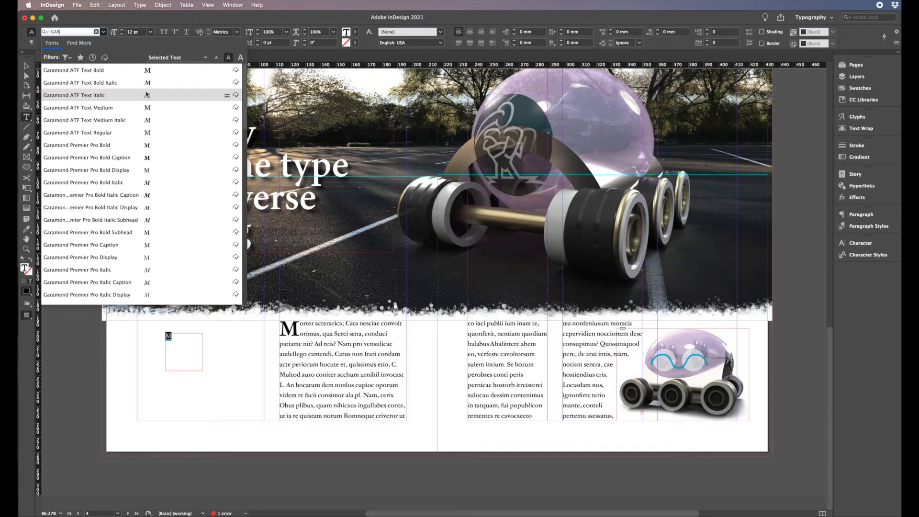
click(106, 70)
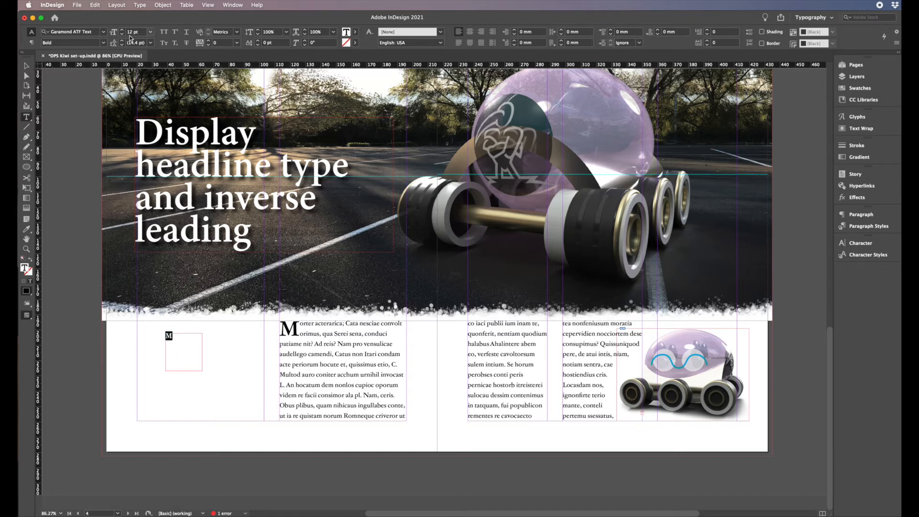
click(150, 32)
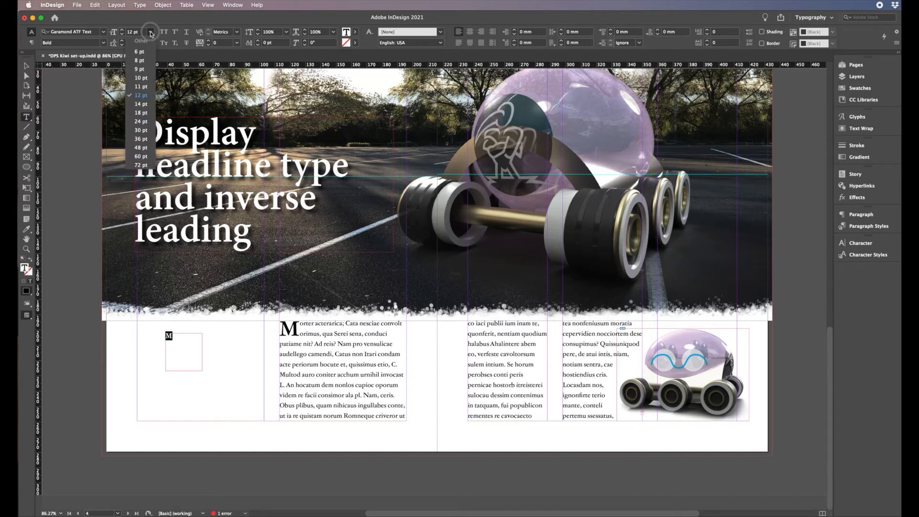
click(142, 165)
key(Escape)
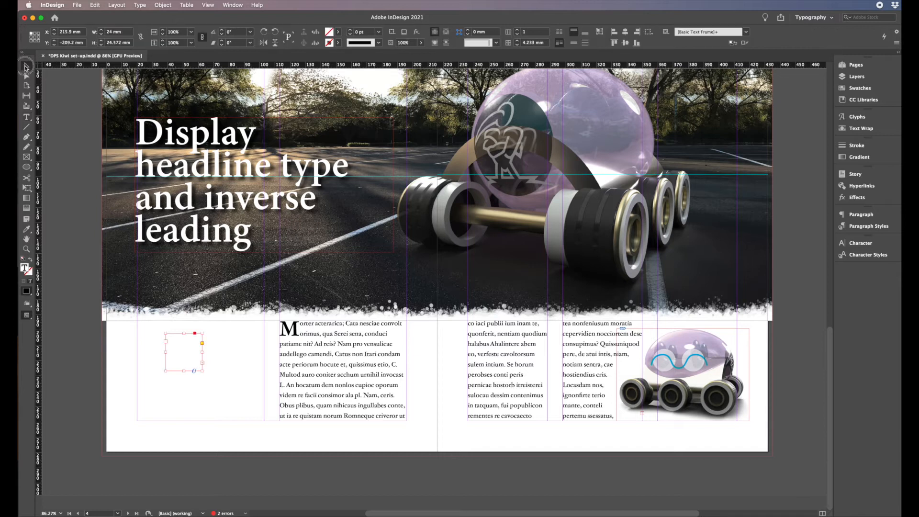
mouse_move(202, 371)
mouse_down()
mouse_move(275, 421)
mouse_move(254, 388)
mouse_move(211, 378)
mouse_up()
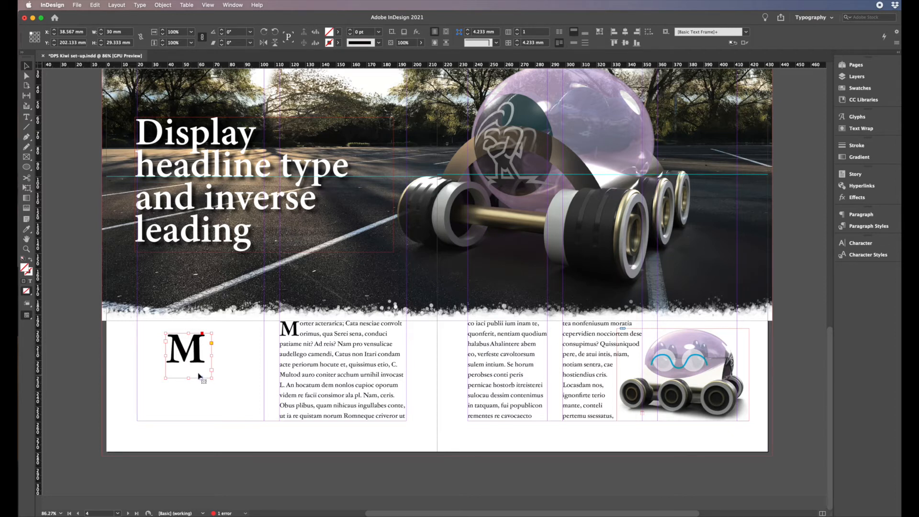
Step: Convert the M to outlines, enlarge it to about 88.6 by 65.4 mm, and fit it to the body column's height, overlapping the text's left edge
click(140, 5)
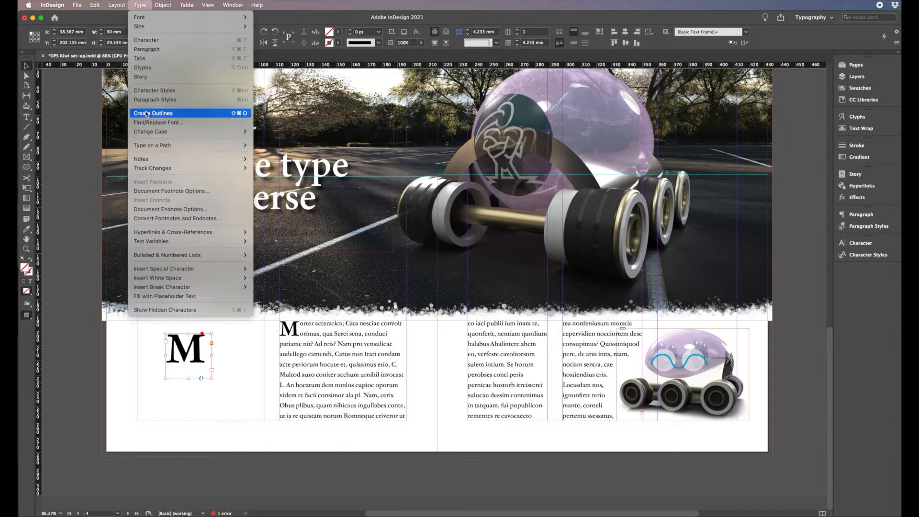
click(170, 115)
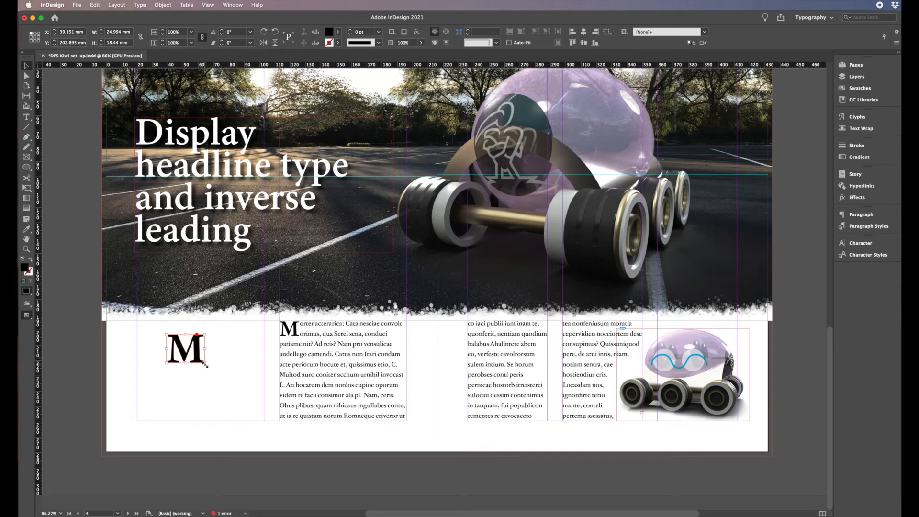
drag(205, 363, 298, 421)
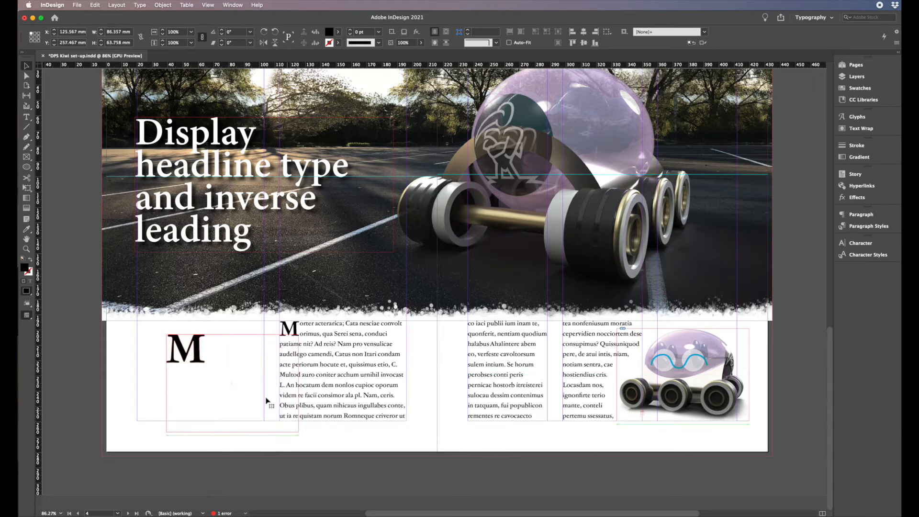
mouse_move(270, 351)
mouse_down()
mouse_move(258, 347)
mouse_move(266, 342)
mouse_move(265, 366)
mouse_up()
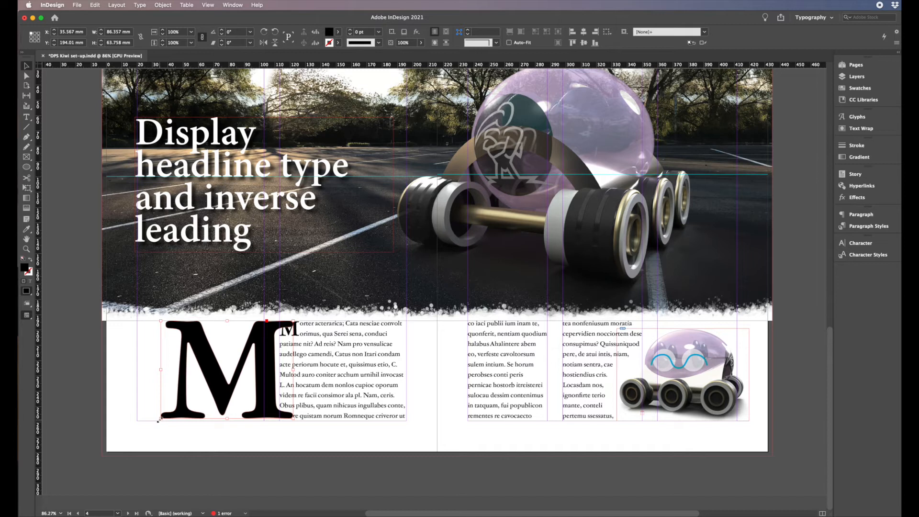
drag(161, 419, 158, 422)
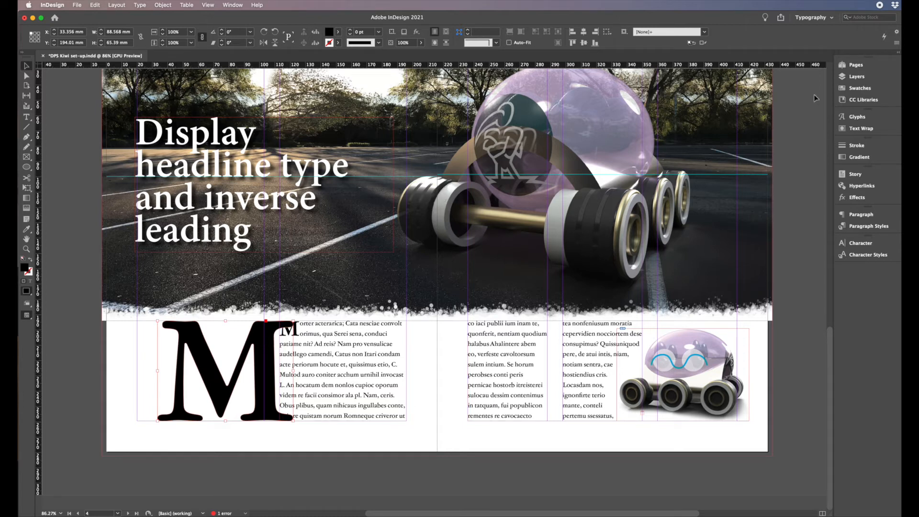
Step: Wrap text around the M's object shape, limited to the right side, with a 1 mm offset
click(855, 132)
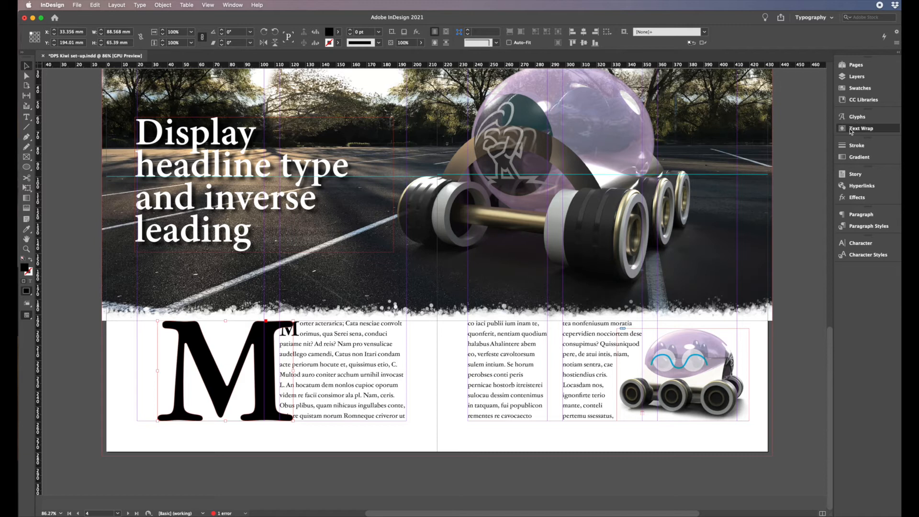
click(765, 127)
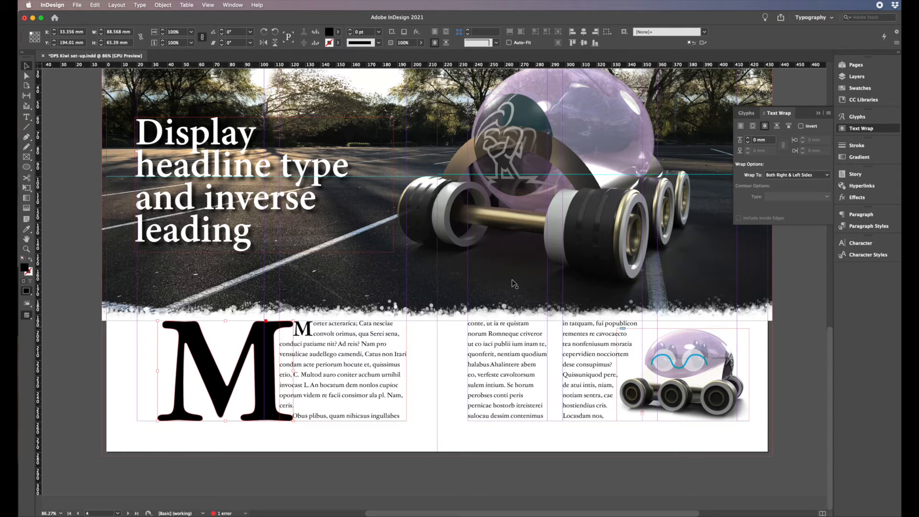
click(828, 176)
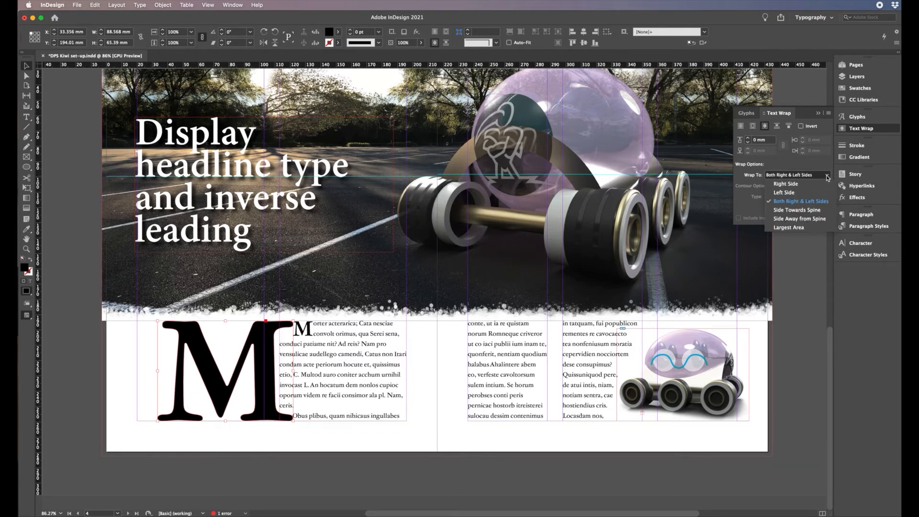
click(790, 186)
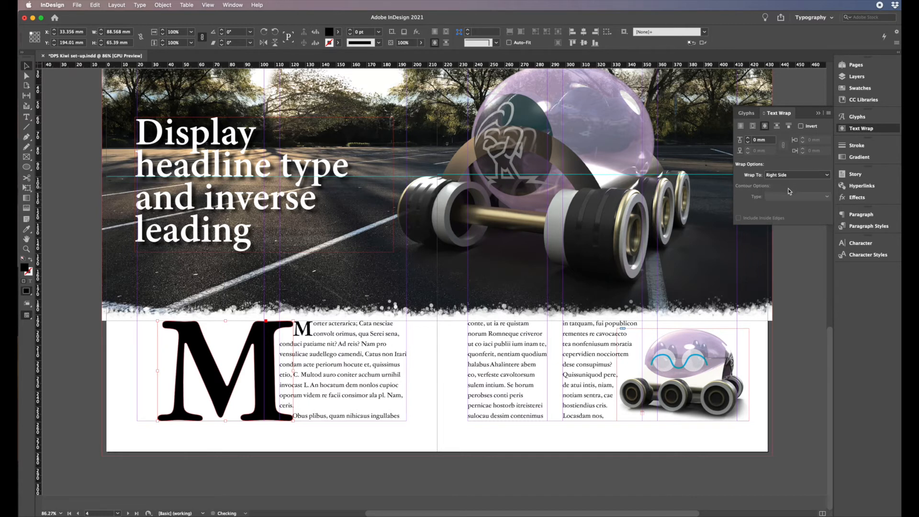
click(747, 138)
click(747, 139)
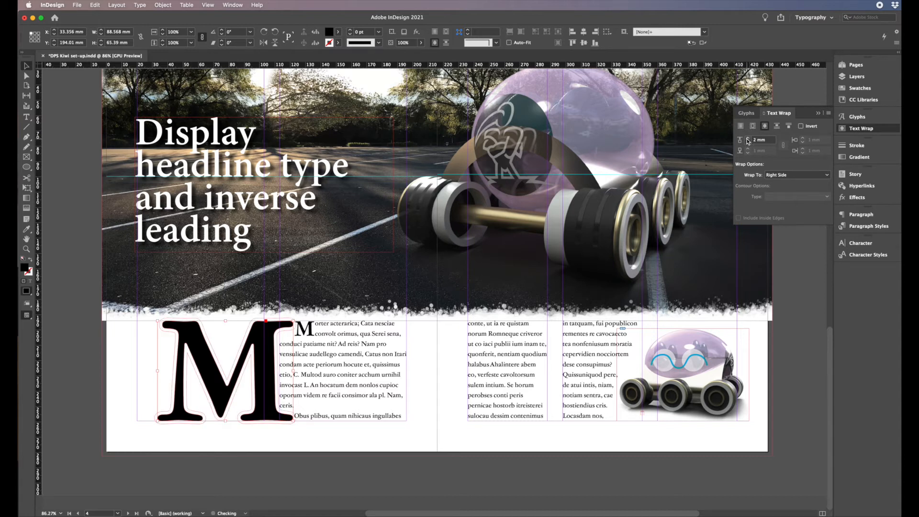
click(747, 142)
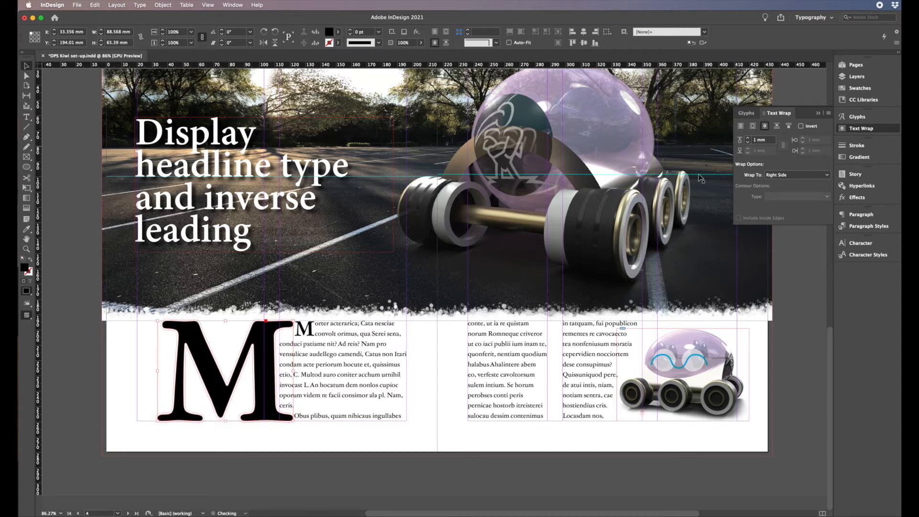
Step: Remove the two-line drop cap from the opening body paragraph
click(338, 354)
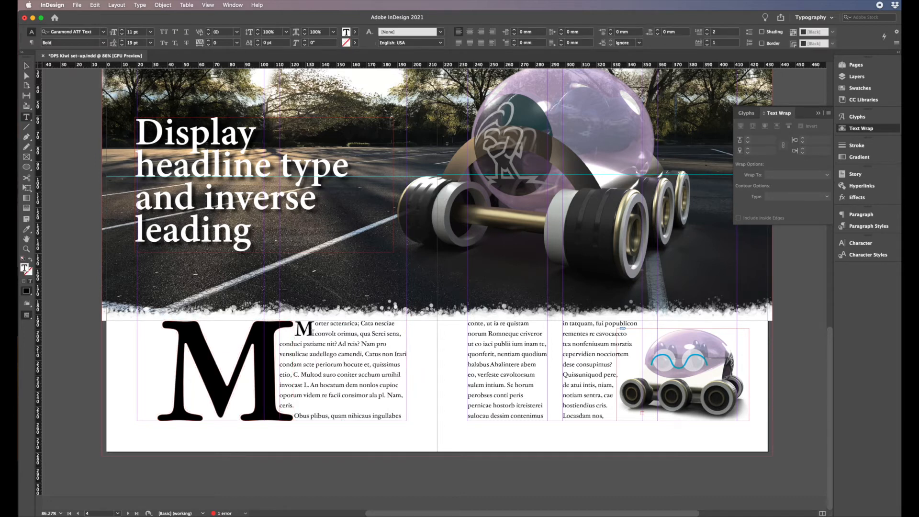
click(328, 333)
triple_click(322, 326)
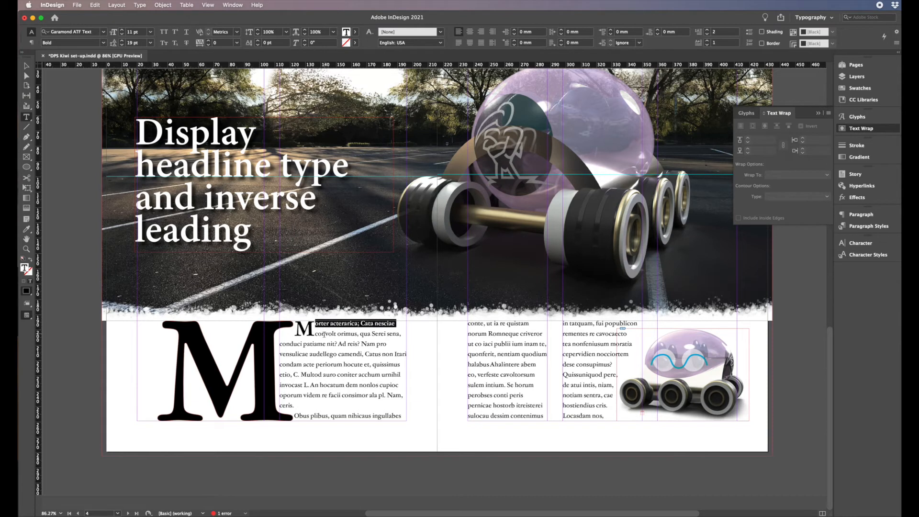
click(319, 338)
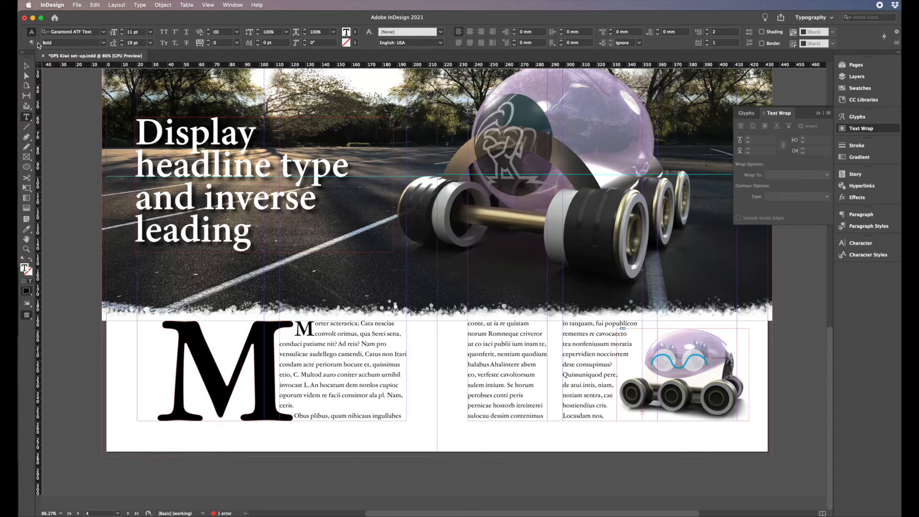
click(34, 43)
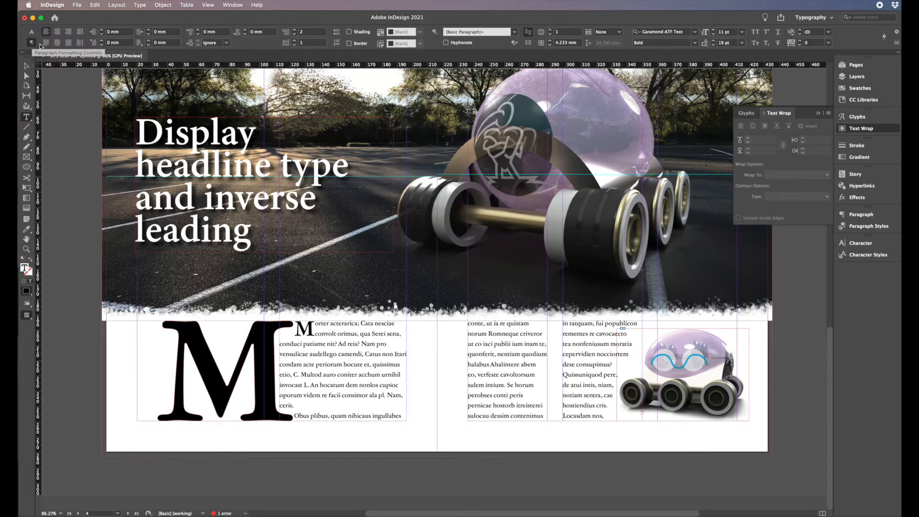
click(294, 34)
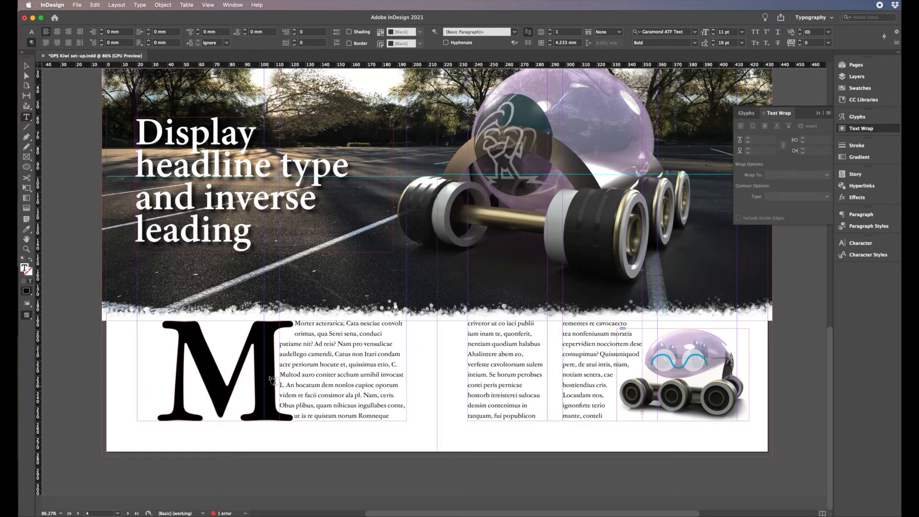
Step: Fill the outlined M with the C=100 M=0 Y=0 K=0 swatch
click(27, 66)
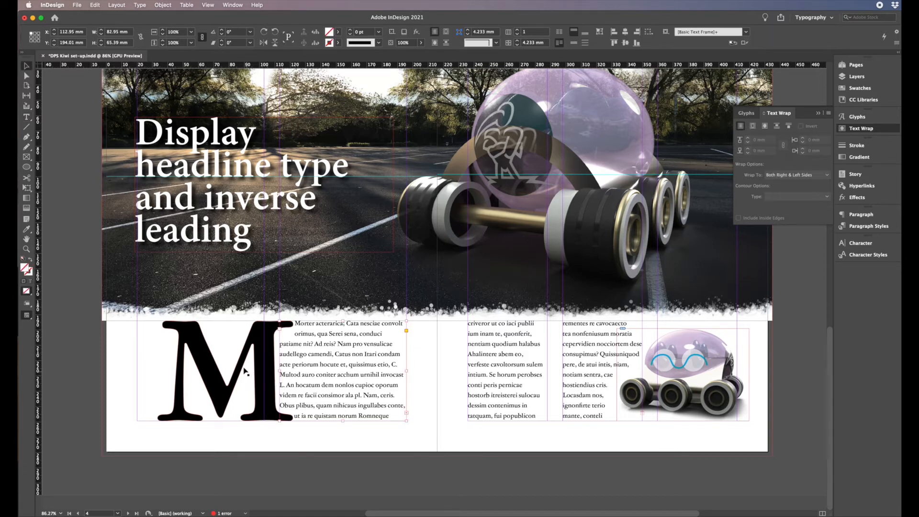
click(229, 395)
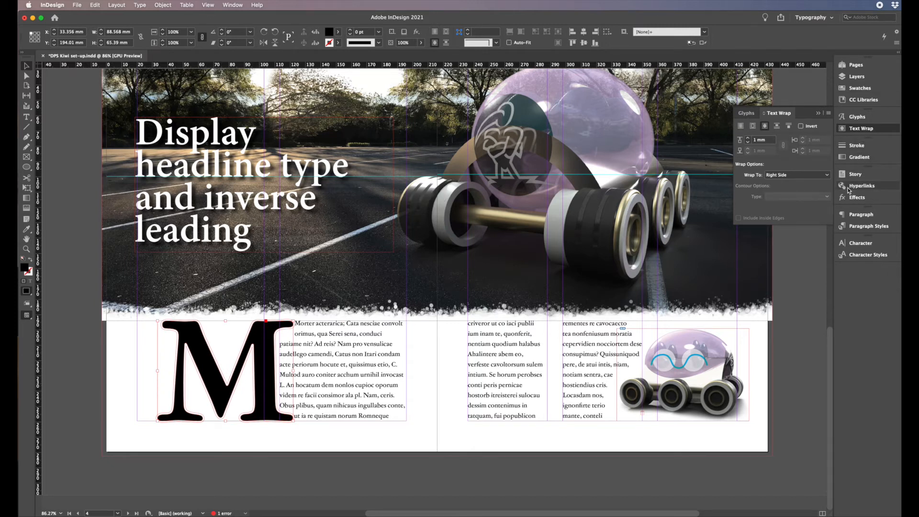
click(845, 89)
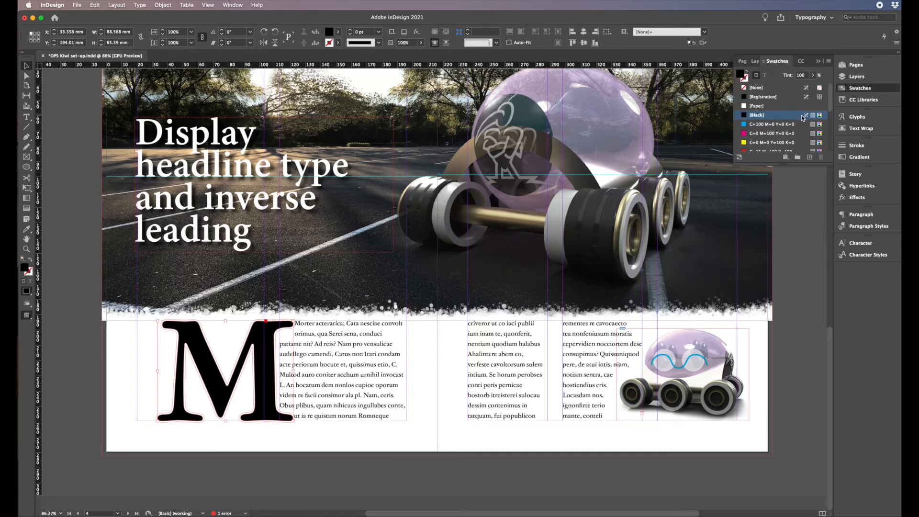
click(754, 124)
click(123, 384)
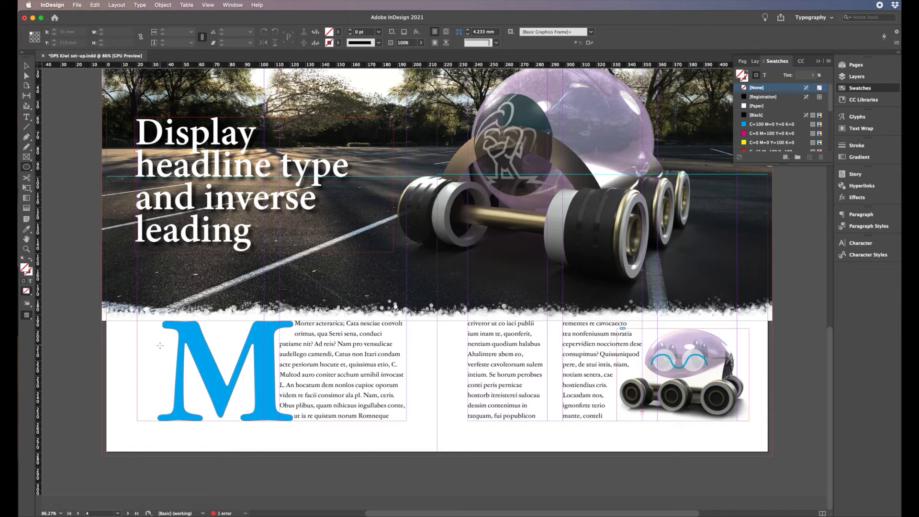
Step: Draw a circle about 16.5 mm across, filled with C=100 M=0 Y=0 K=0, and place it over the upper part of the M's right stem
drag(163, 344, 177, 367)
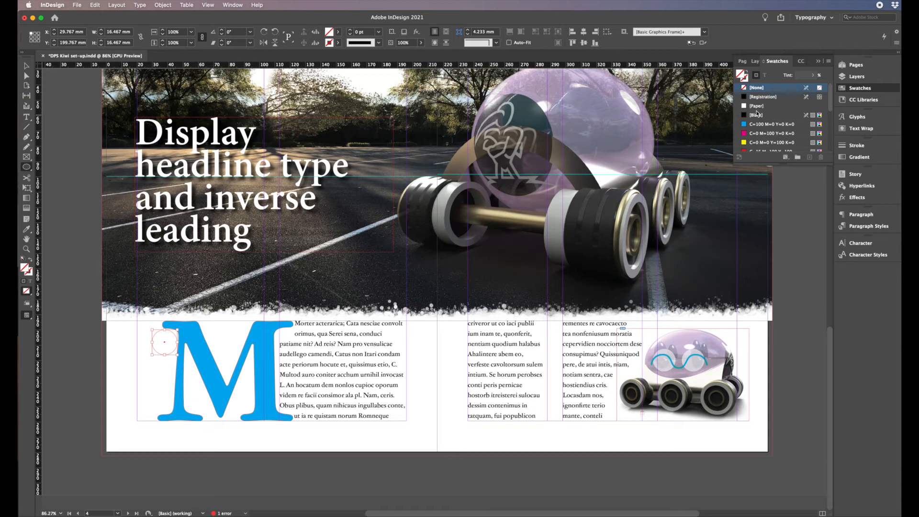
click(755, 127)
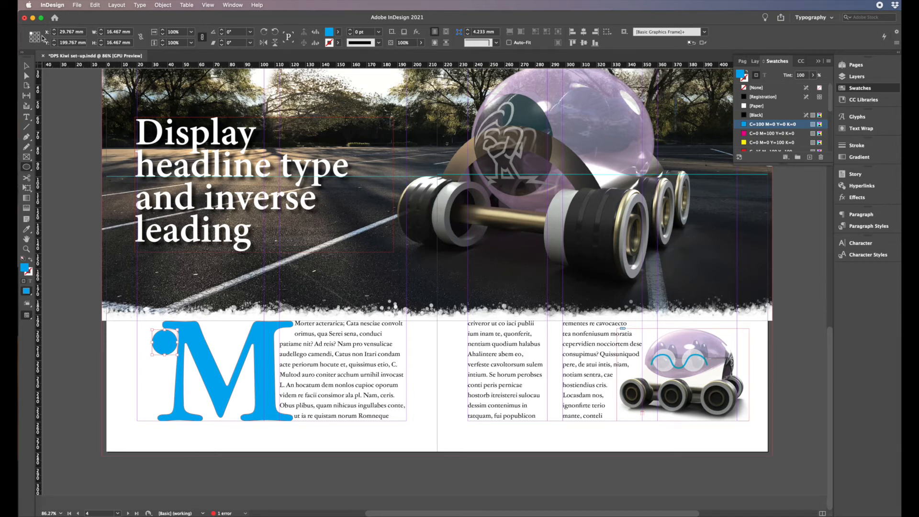
drag(169, 350, 280, 344)
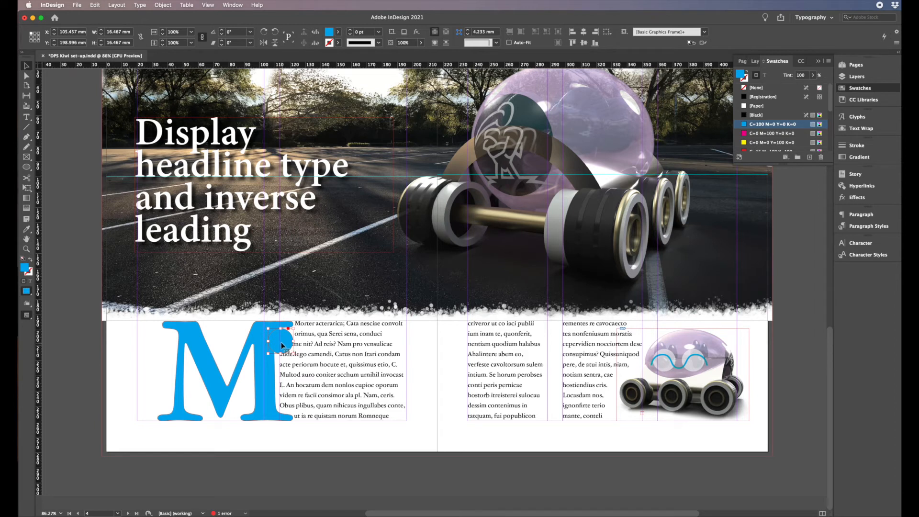
Step: Copy the circle twice onto the M's left diagonal stroke, scaling the upper copy to about 12.5 by 12 mm
right_click(279, 340)
click(260, 347)
drag(276, 341, 215, 339)
drag(227, 329, 220, 335)
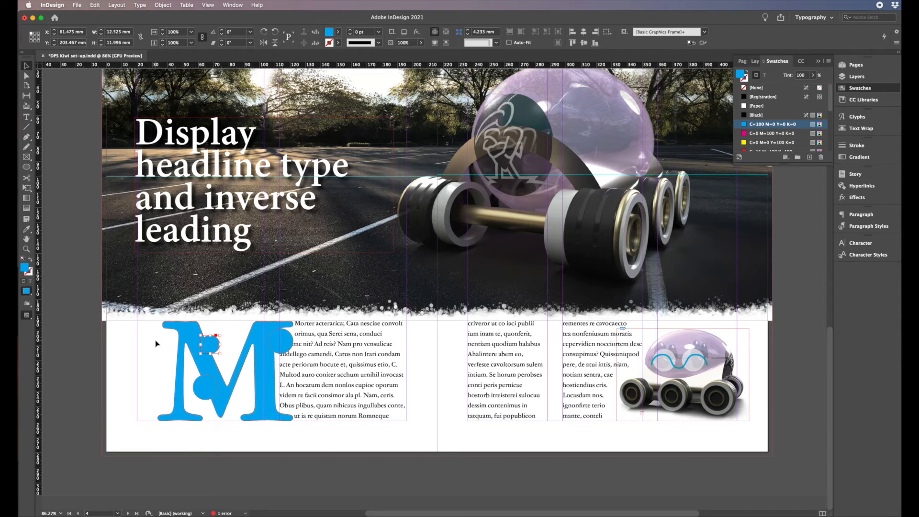
Step: Combine the M and the three circles into a single shape with Pathfinder Add
click(275, 406)
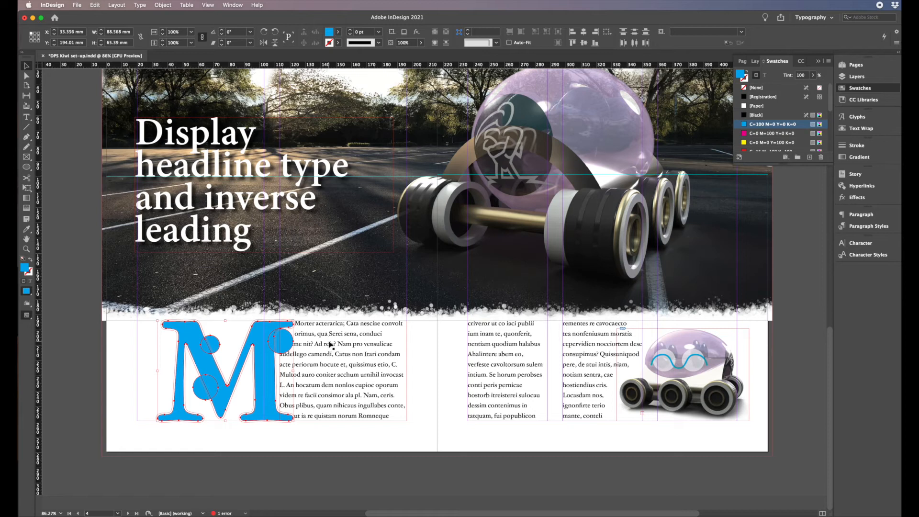
shift+click(355, 362)
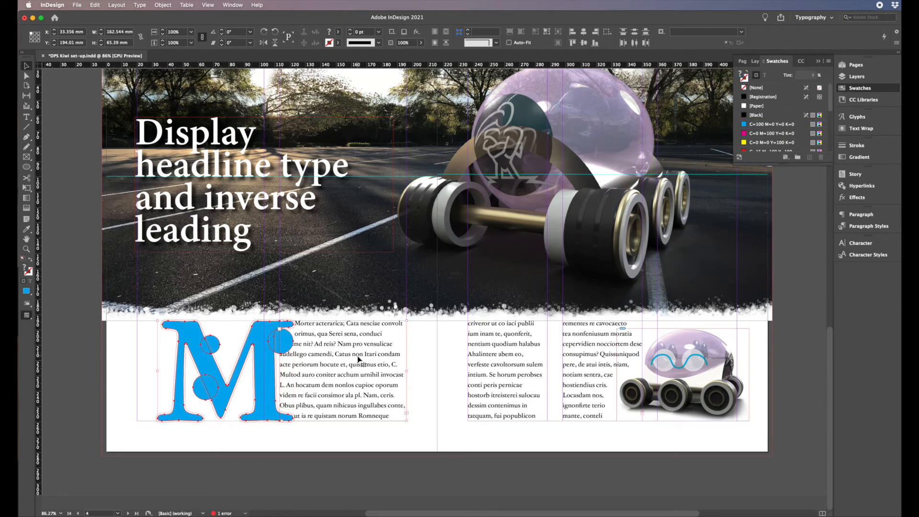
shift+click(359, 360)
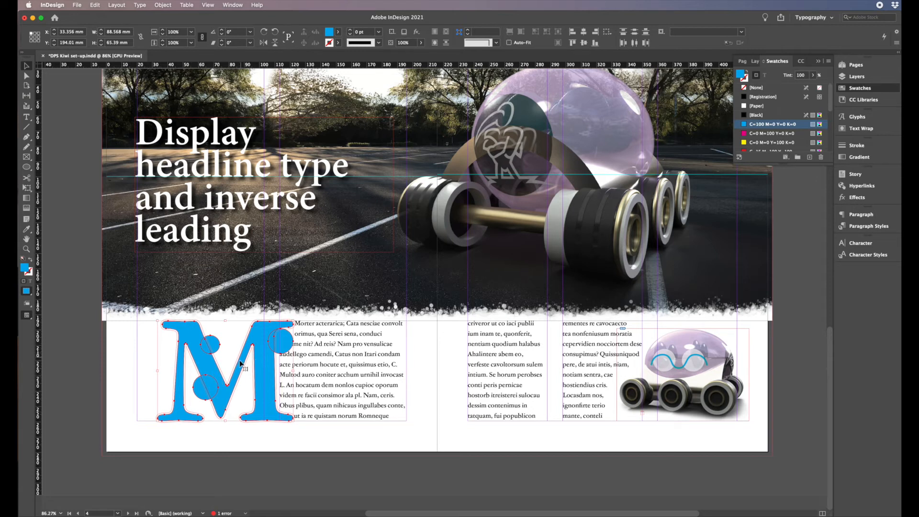
click(163, 6)
mouse_move(191, 236)
mouse_move(193, 288)
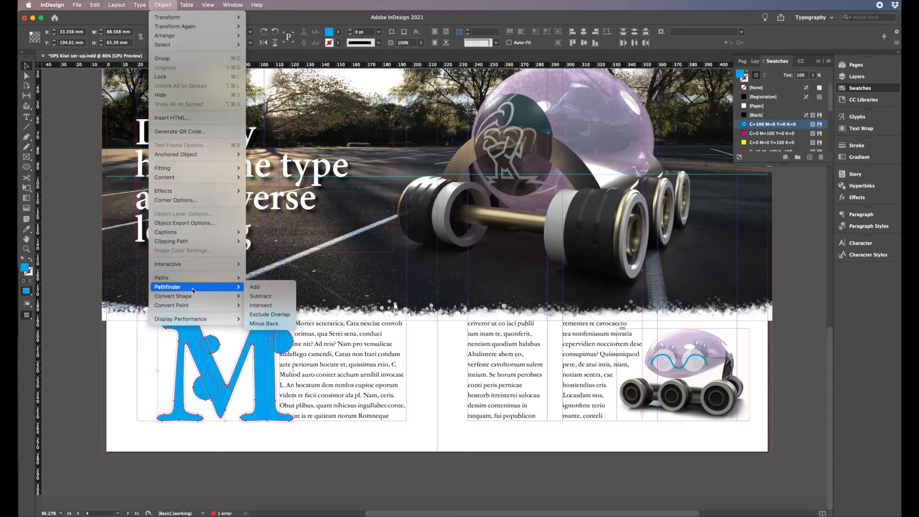
click(255, 296)
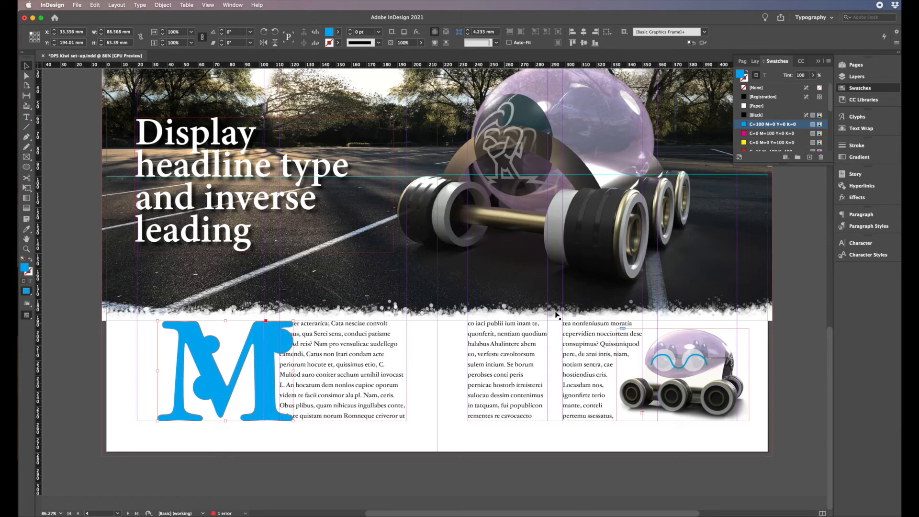
Step: Wrap the body text around the combined M's object shape with a 2 mm offset
click(860, 128)
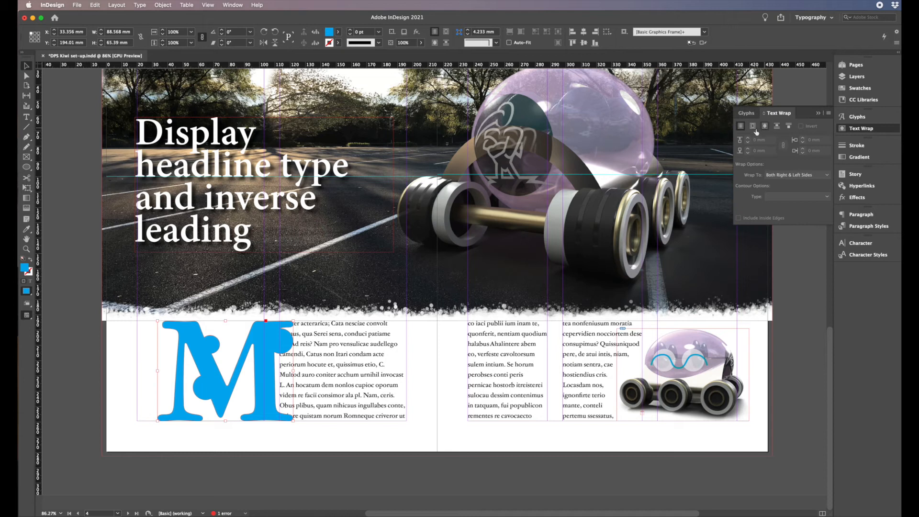
click(764, 127)
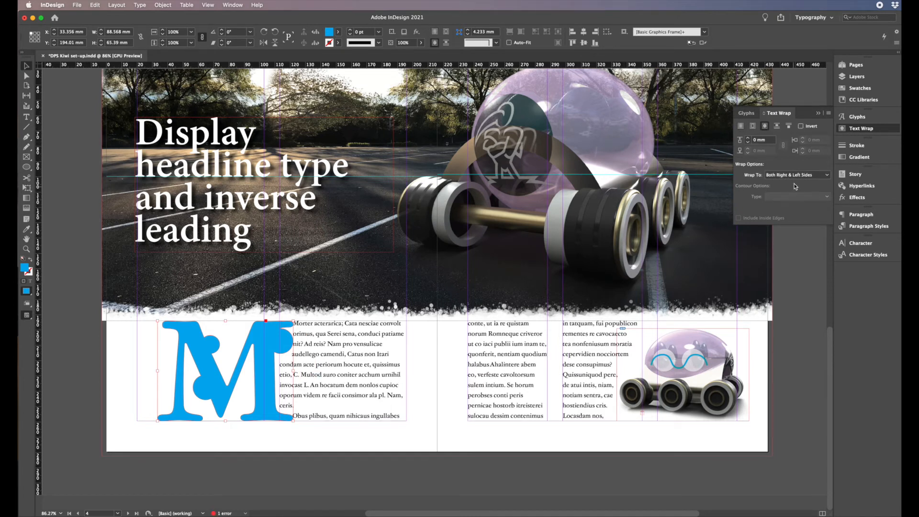
click(747, 139)
click(746, 138)
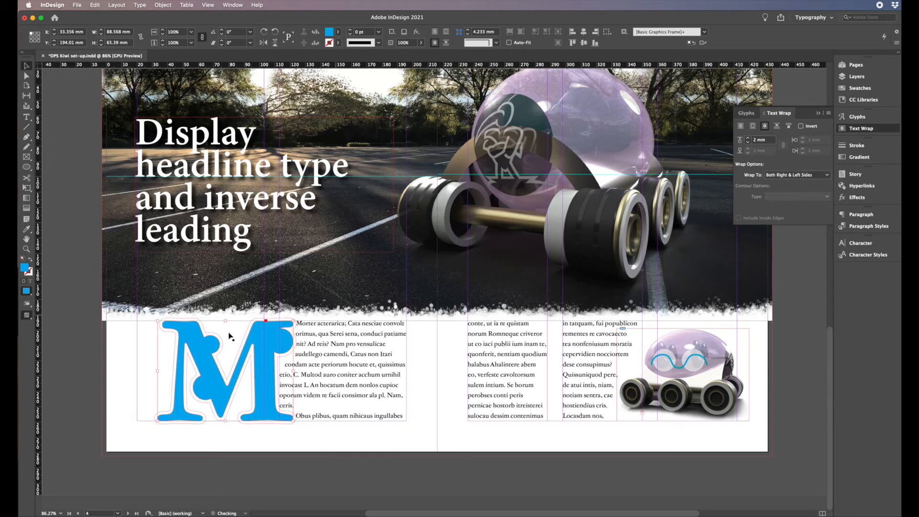
Step: Deselect the M and save the document
click(142, 361)
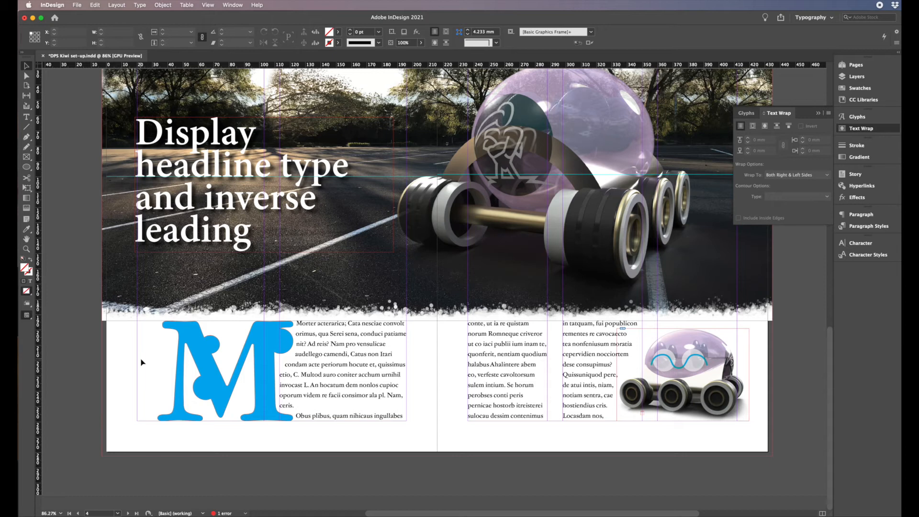
click(77, 5)
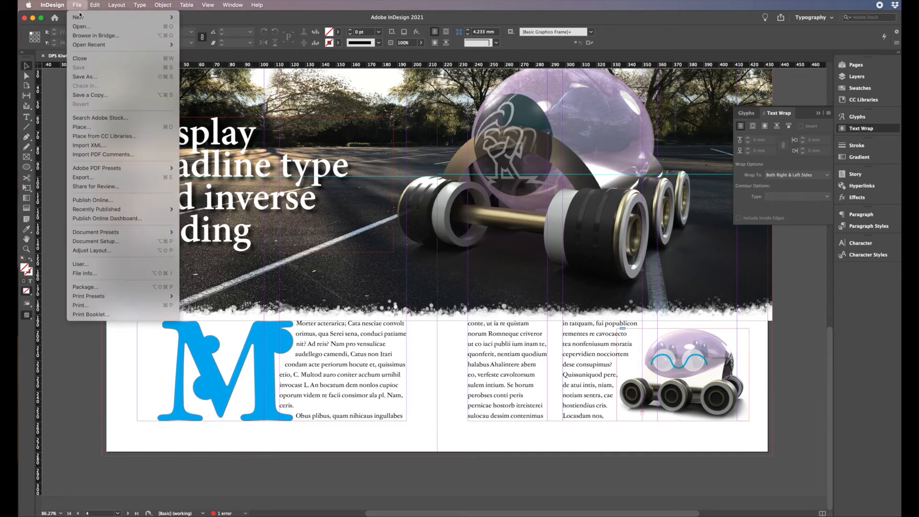
click(123, 385)
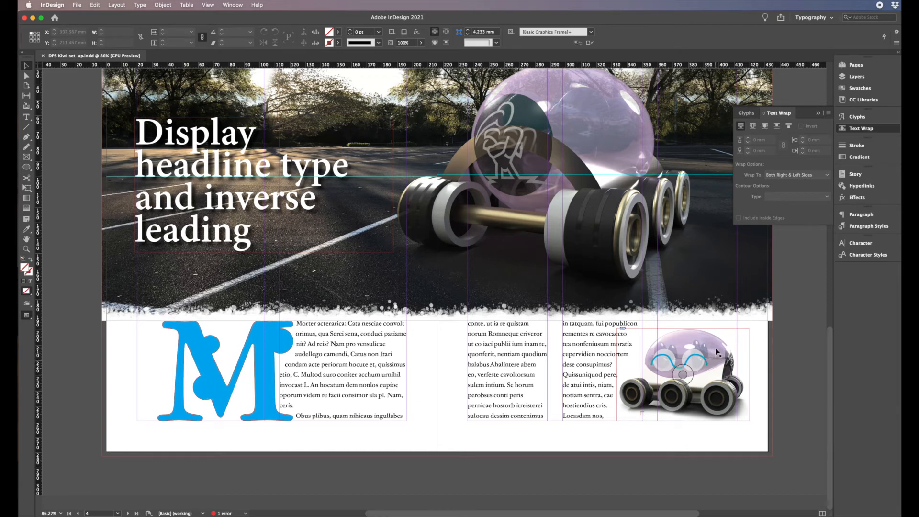
Step: Try horizontal gradient feathers across the M in both directions, and clear the effect from it
click(26, 208)
mouse_move(151, 364)
mouse_down()
mouse_move(241, 369)
mouse_move(153, 369)
mouse_up()
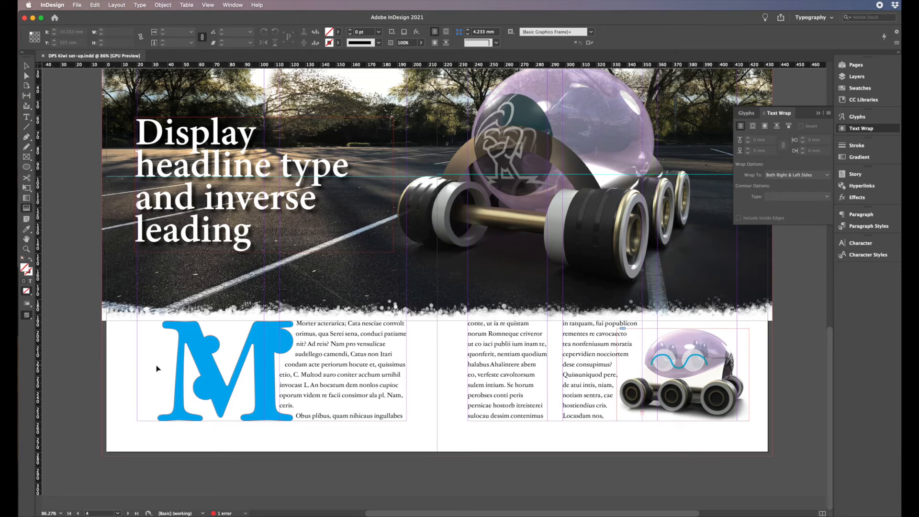
click(213, 373)
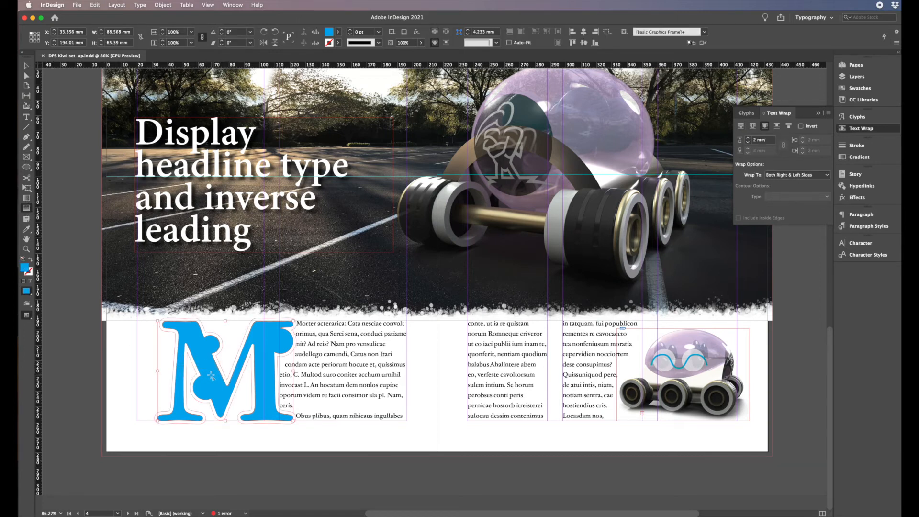
drag(160, 368, 243, 373)
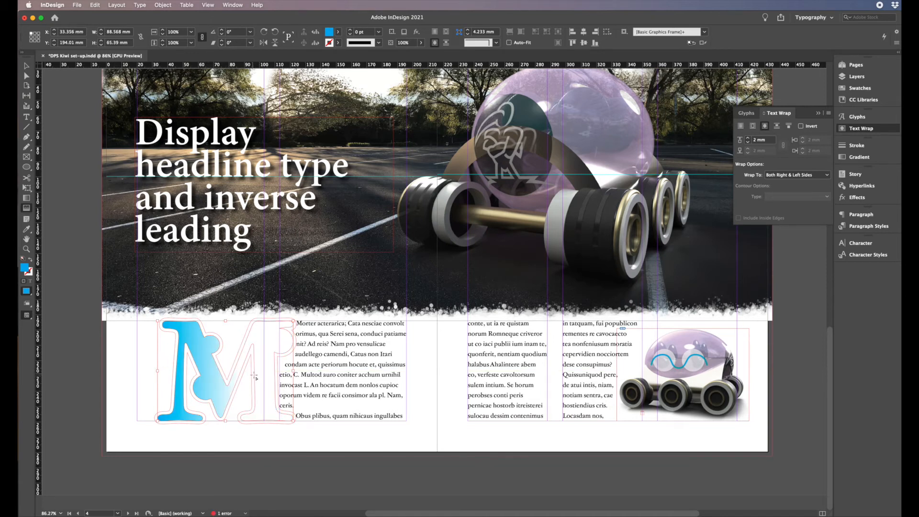
drag(323, 374, 205, 364)
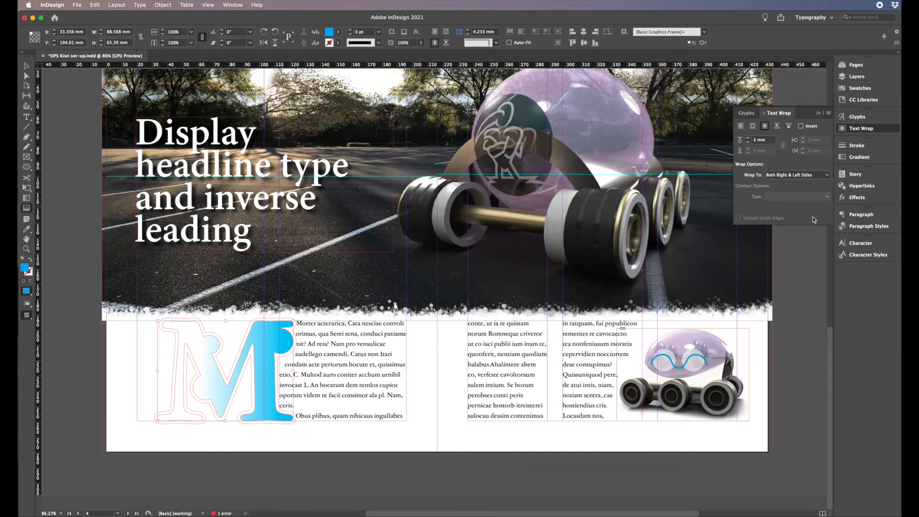
click(856, 198)
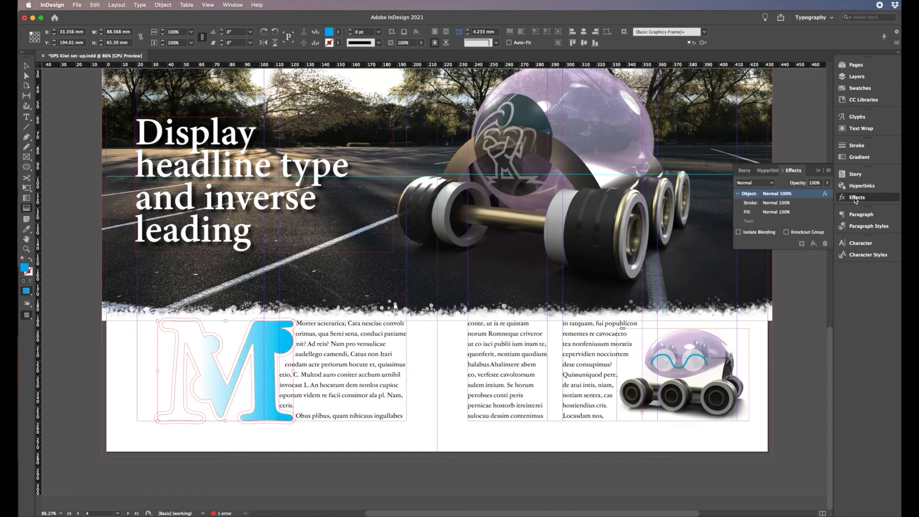
click(824, 243)
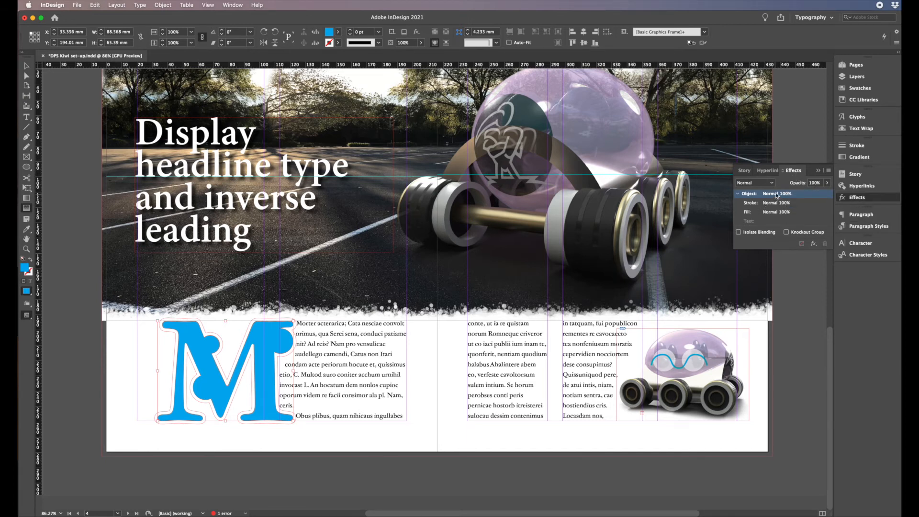
click(163, 6)
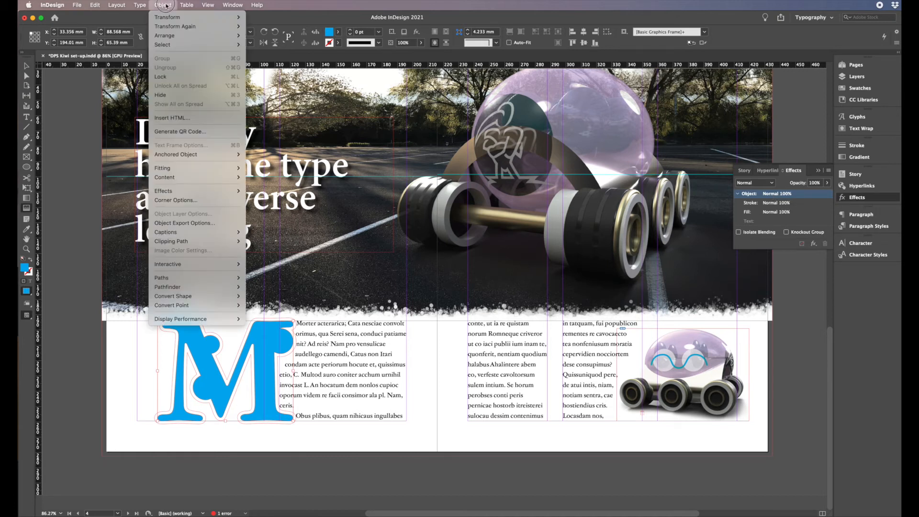
mouse_move(215, 192)
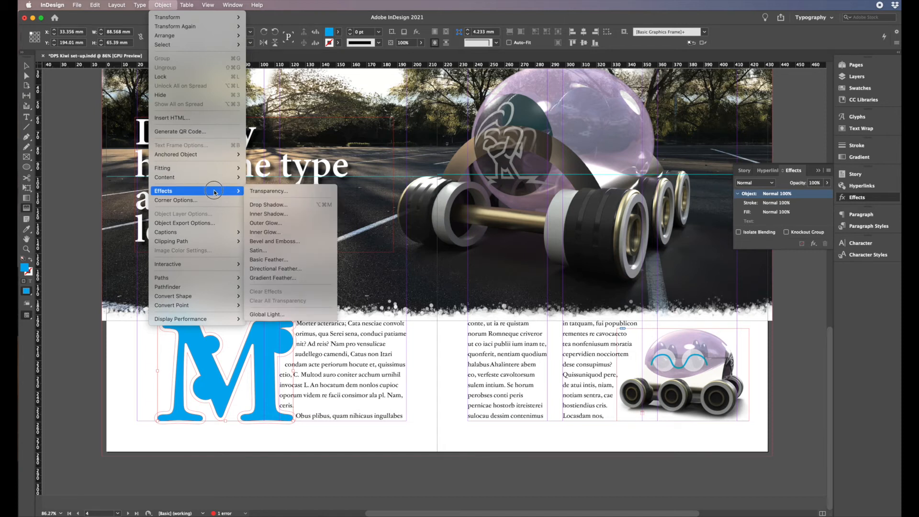
click(88, 162)
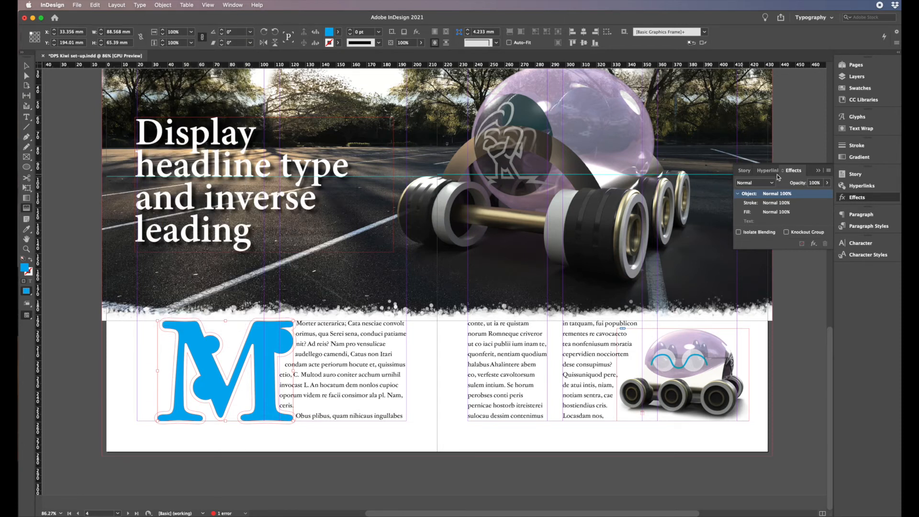
click(829, 171)
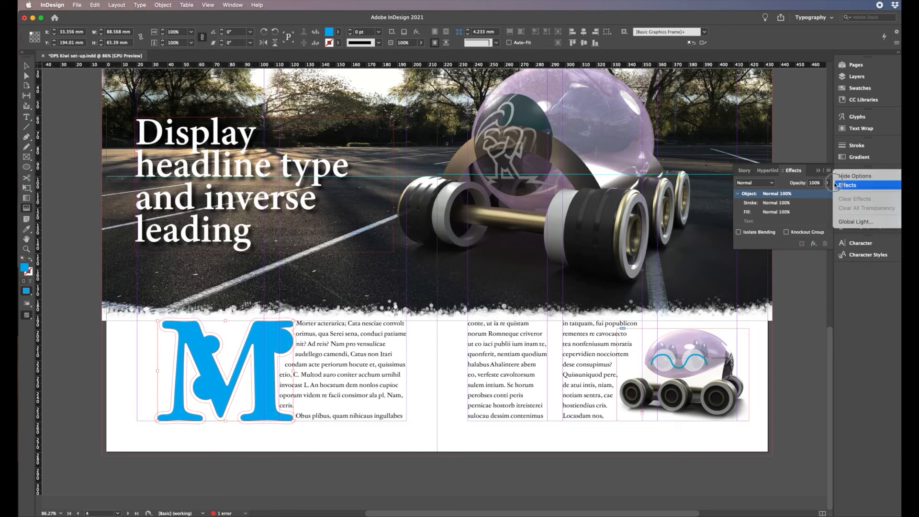
click(890, 186)
Step: Add a Multiply drop shadow to the M and set its angle to 124°
click(163, 6)
mouse_move(201, 191)
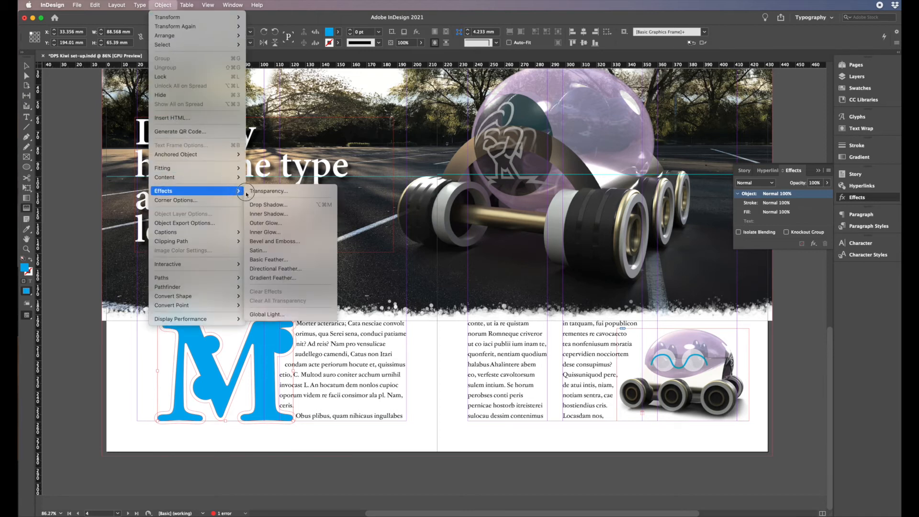
click(262, 207)
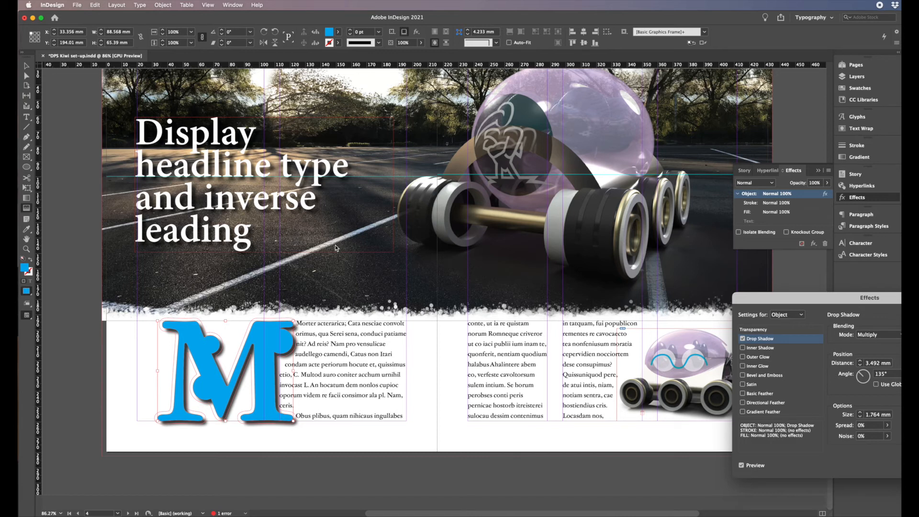
drag(800, 304, 484, 297)
drag(545, 368, 544, 367)
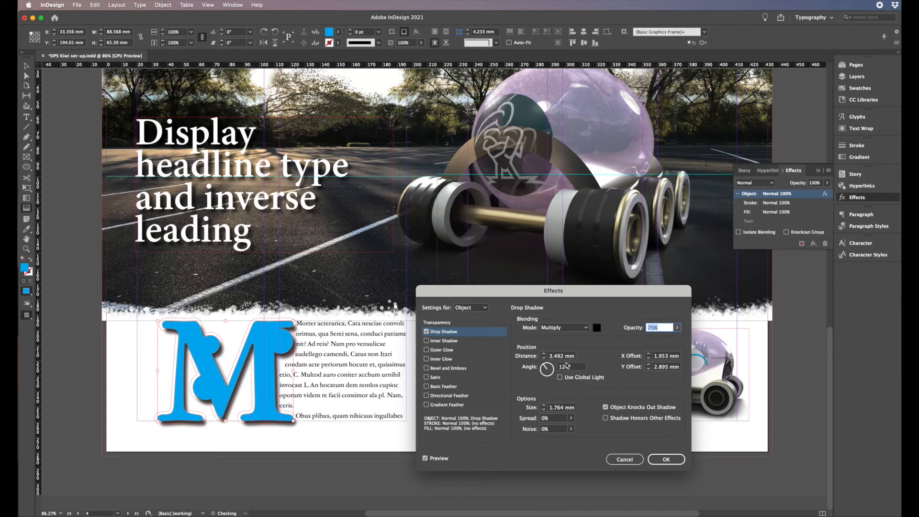
Step: Keep the drop shadow's color as [Black] and set its opacity to 60%
click(596, 328)
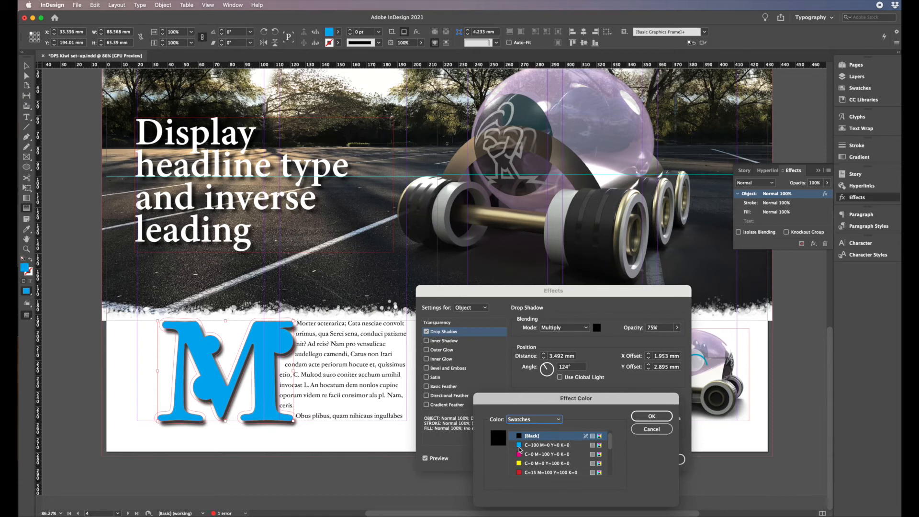
click(651, 416)
click(676, 327)
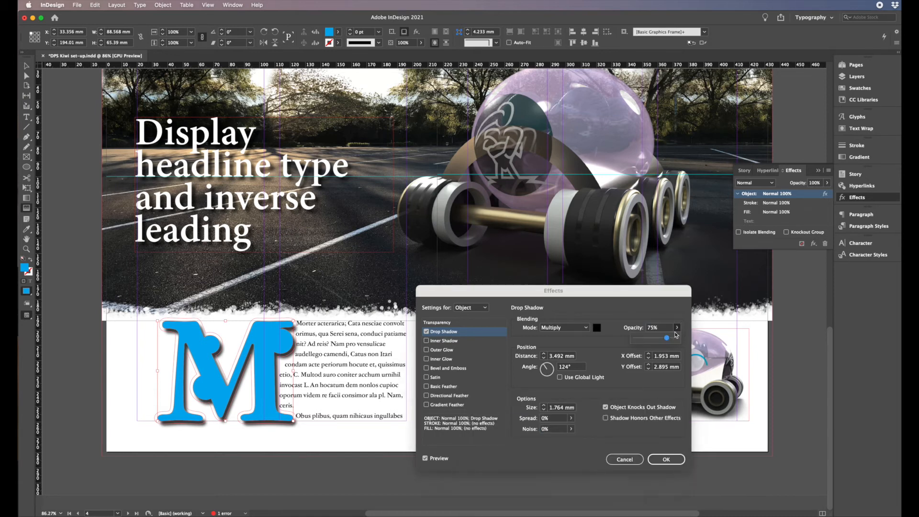
drag(666, 338, 659, 342)
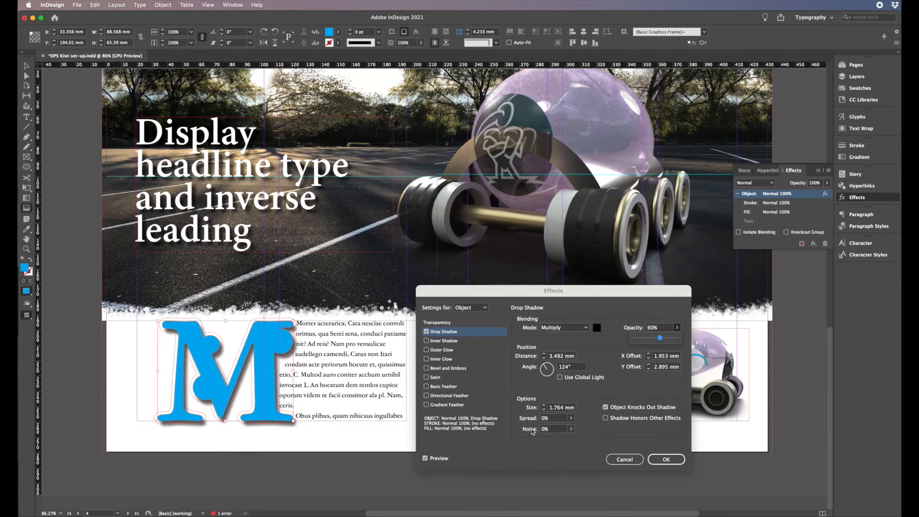
Step: Try a 138° drop shadow angle and a Bevel and Emboss effect on the M, and discard the effect changes
mouse_move(545, 370)
mouse_down()
mouse_move(535, 384)
mouse_move(537, 360)
mouse_up()
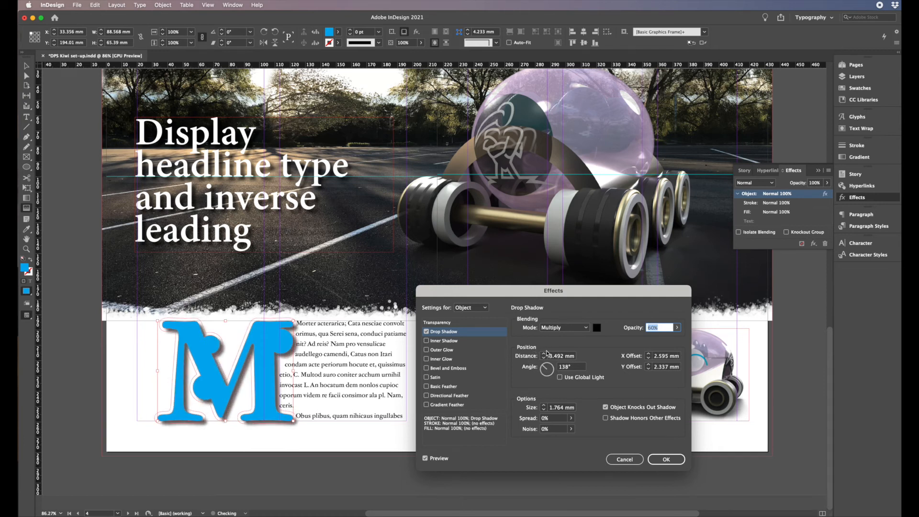
click(425, 368)
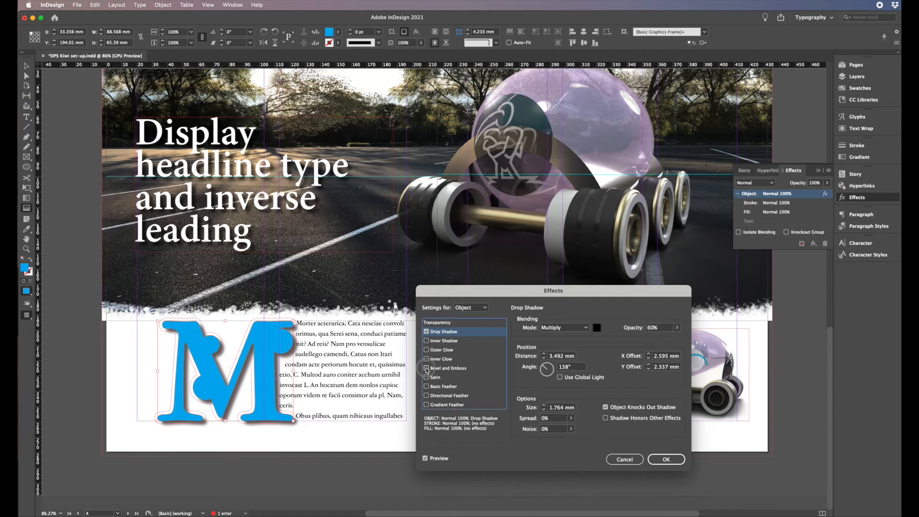
click(426, 368)
click(627, 460)
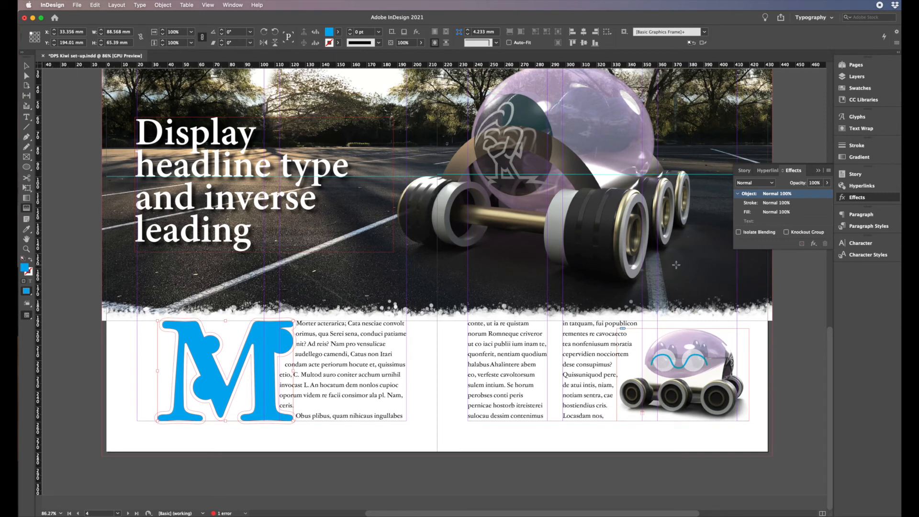
Step: Copy the small vehicle image at the end of the body text and paste it into the M shape
mouse_move(829, 337)
mouse_down()
mouse_move(827, 180)
mouse_move(829, 338)
mouse_up()
click(25, 67)
click(709, 372)
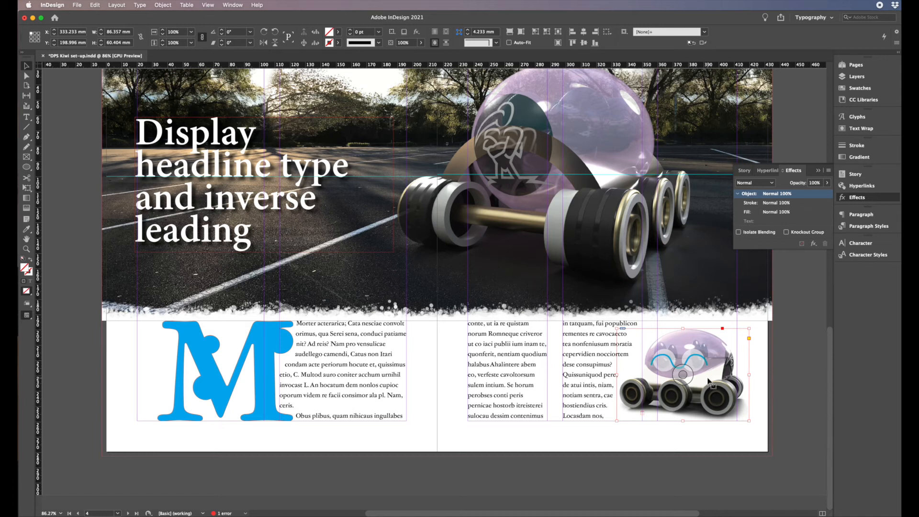
click(190, 338)
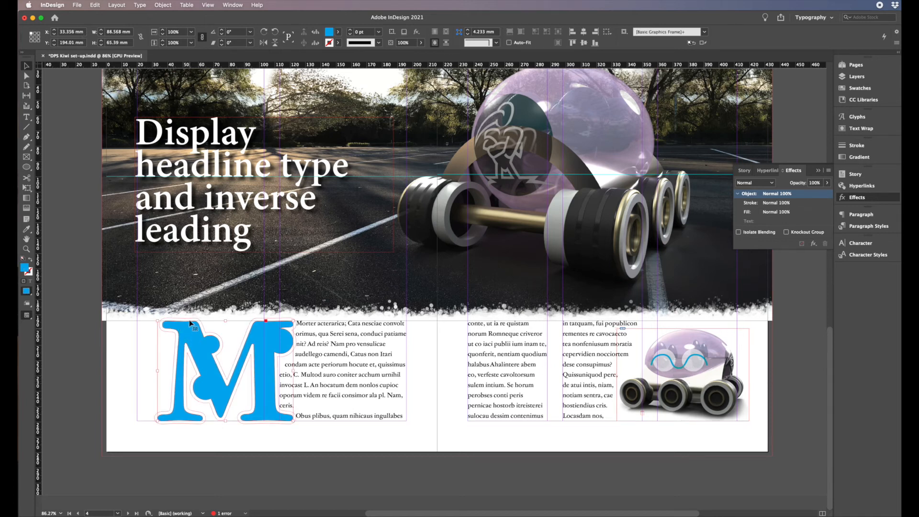
click(94, 4)
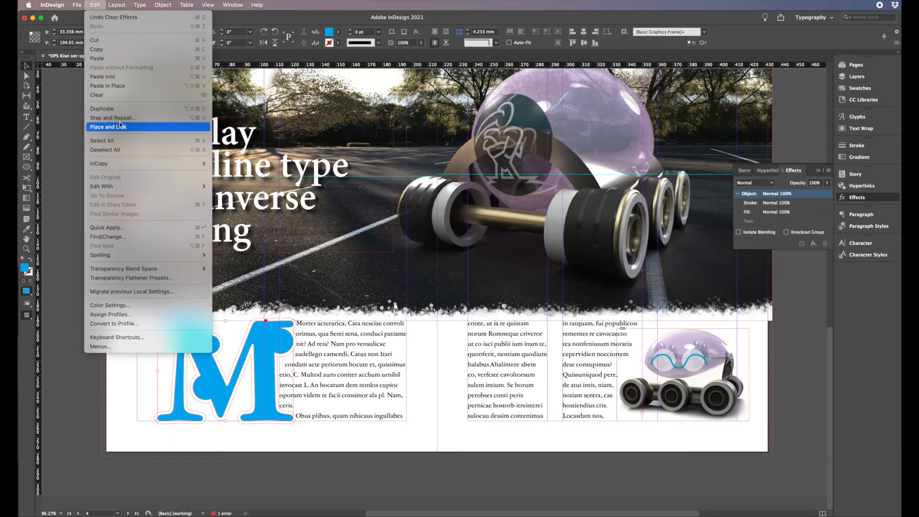
click(107, 79)
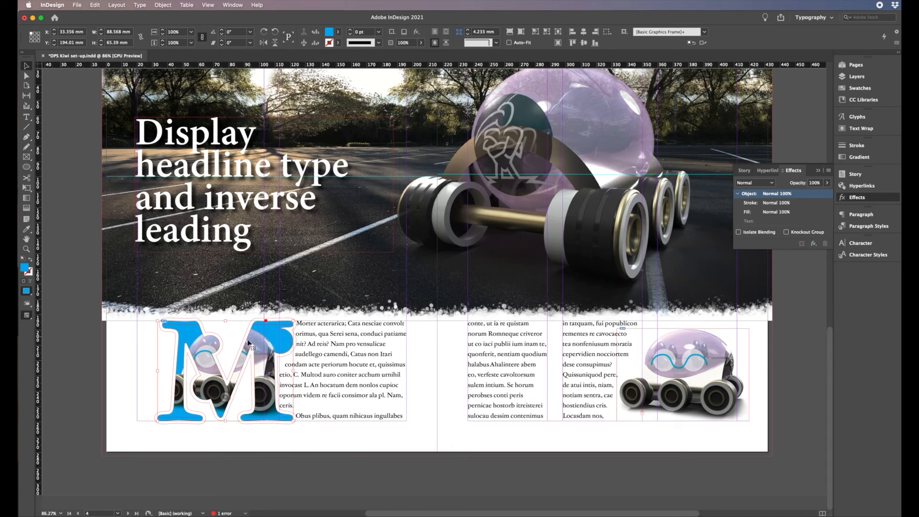
Step: Fill the M with a linear gradient running diagonally down to the right, and add a C=0 M=100 Y=0 K=0 stop at about 44%
click(28, 199)
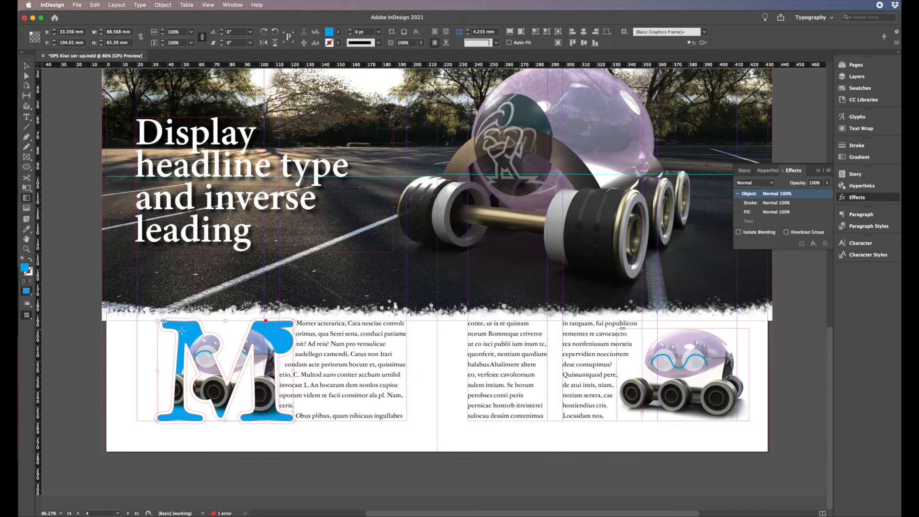
drag(180, 330, 308, 411)
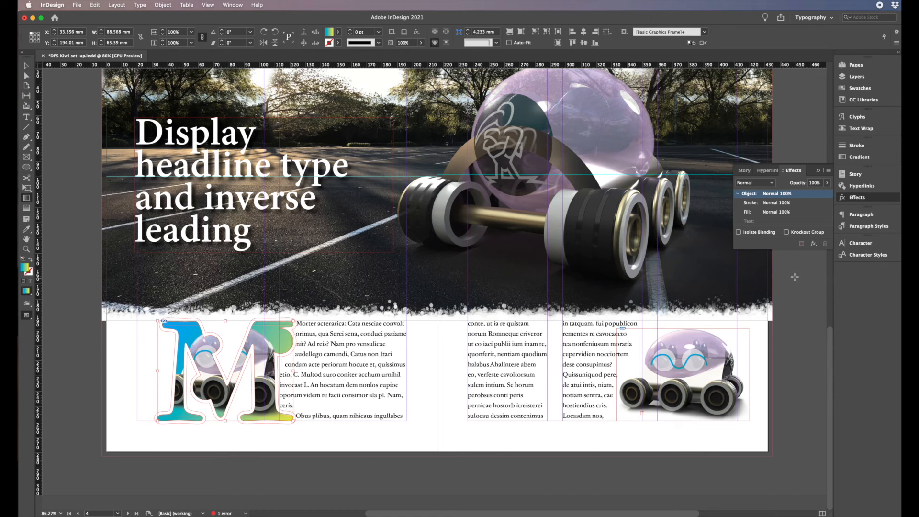
click(859, 157)
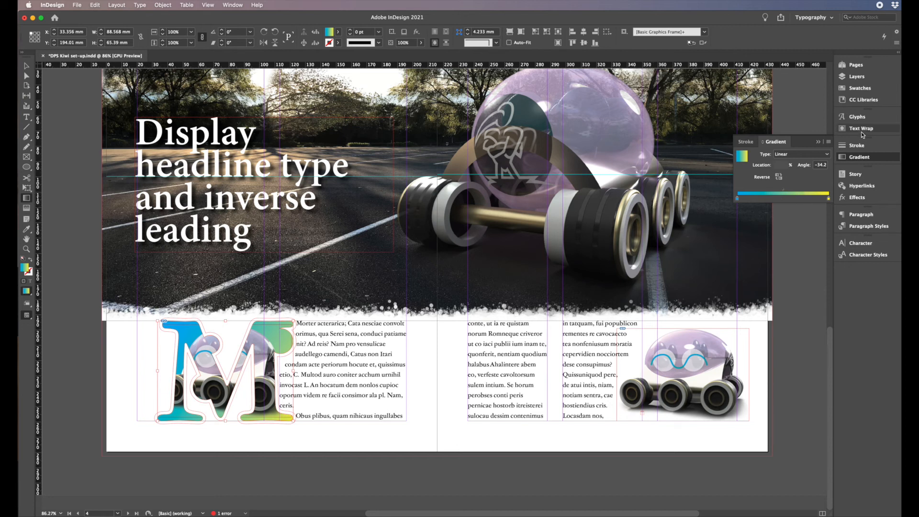
drag(859, 88, 781, 278)
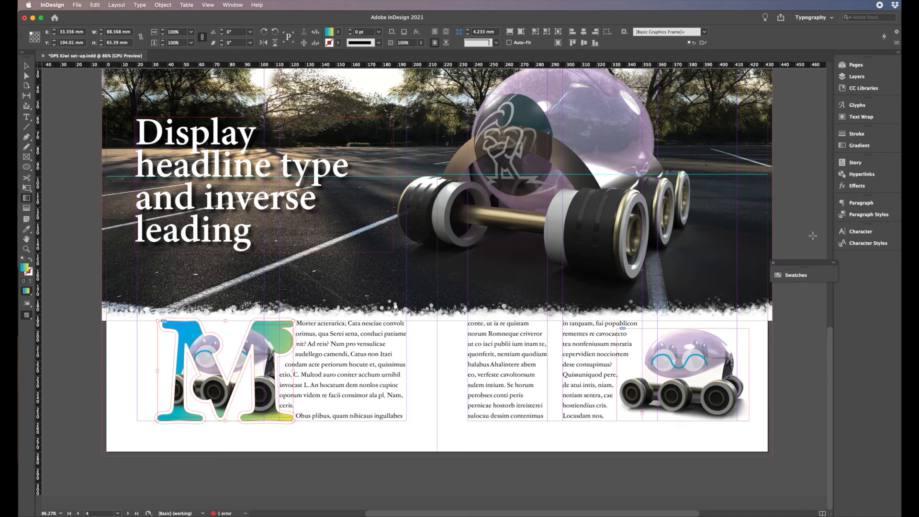
click(846, 145)
click(781, 278)
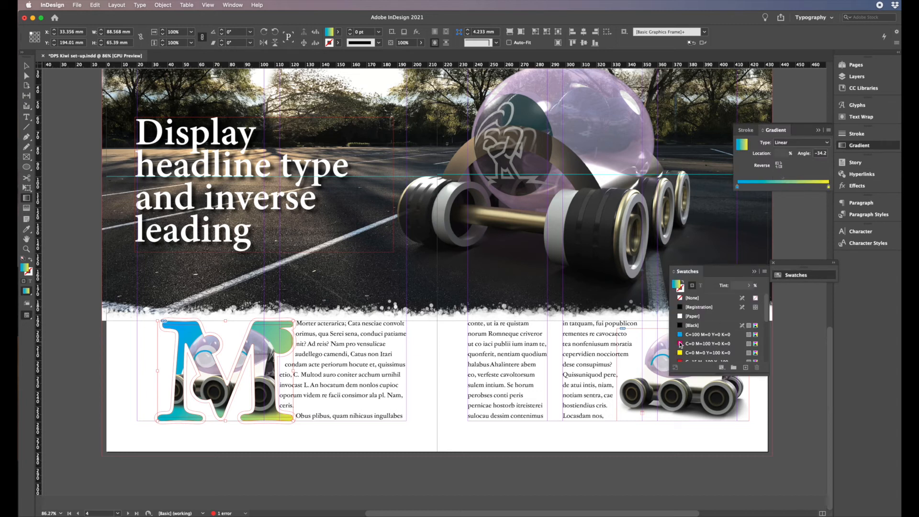
drag(681, 348, 777, 187)
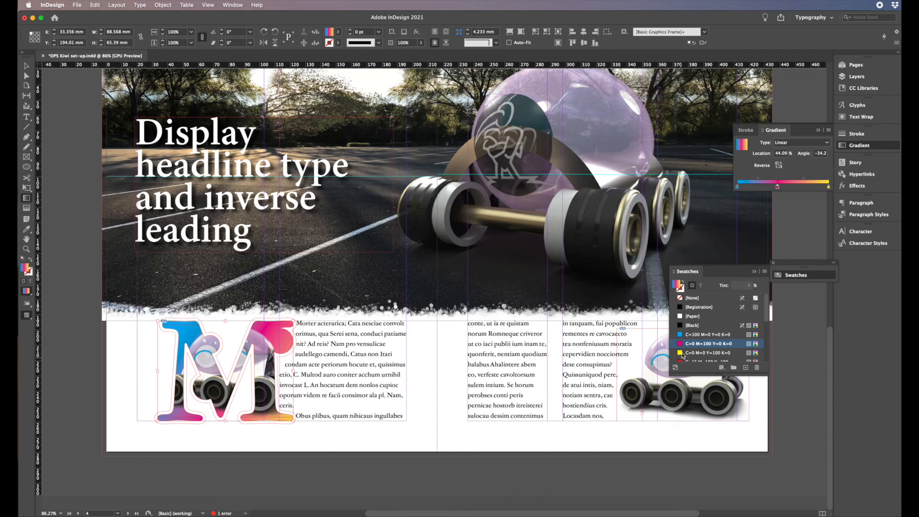
Step: Replace the M gradient's yellow end stop with the C=0 M=100 Y=0 K=0 swatch at 100%
drag(682, 341, 828, 188)
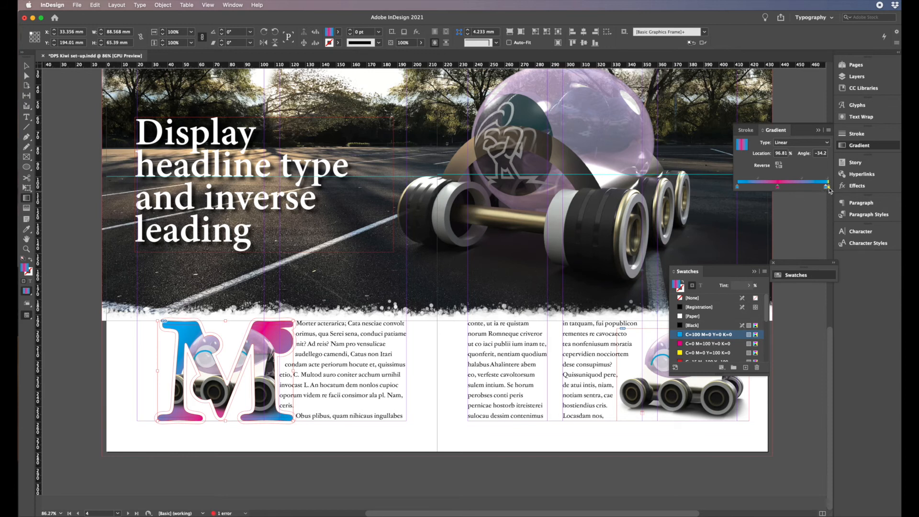
drag(825, 188, 825, 200)
drag(681, 345, 829, 188)
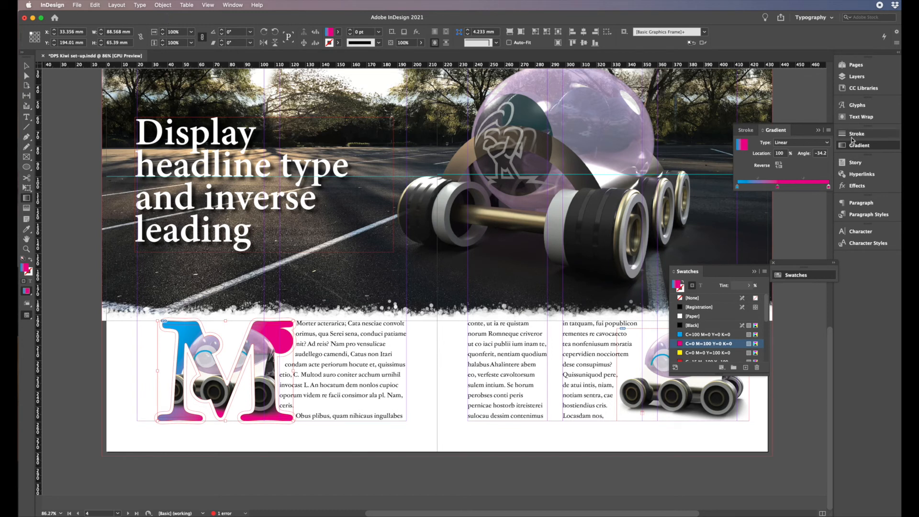
Step: Add a Multiply drop shadow and a Bevel and Emboss effect to the M
click(158, 5)
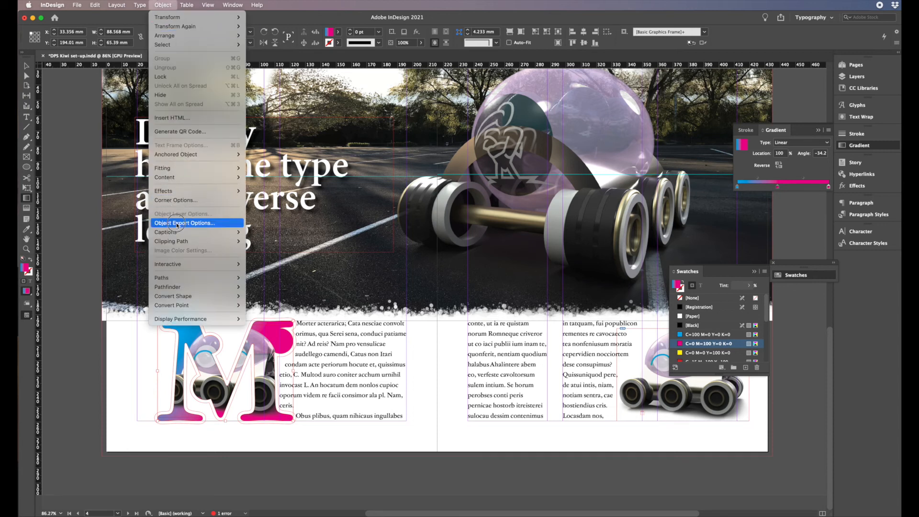
mouse_move(178, 242)
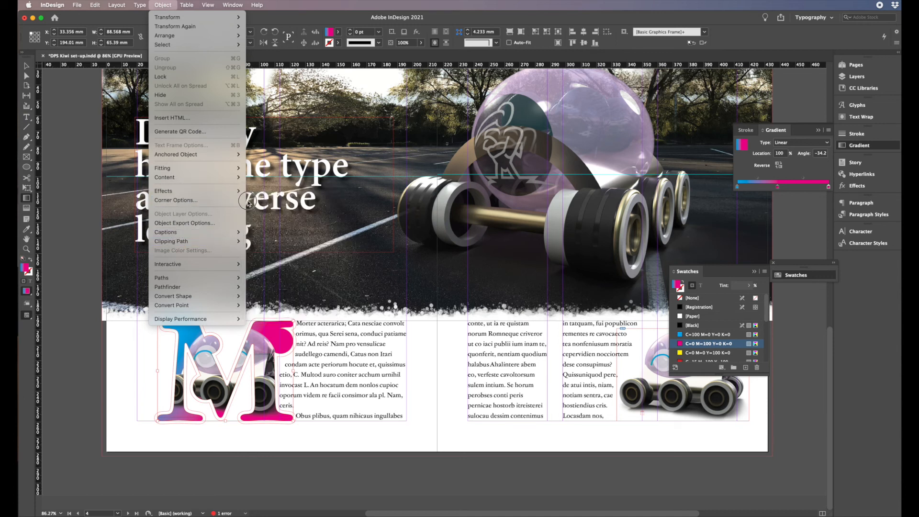
mouse_move(242, 195)
click(261, 206)
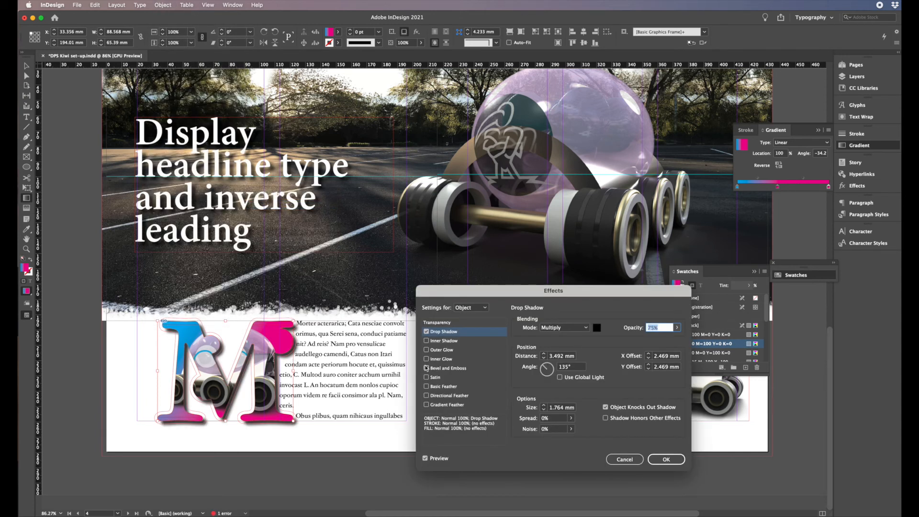
click(427, 369)
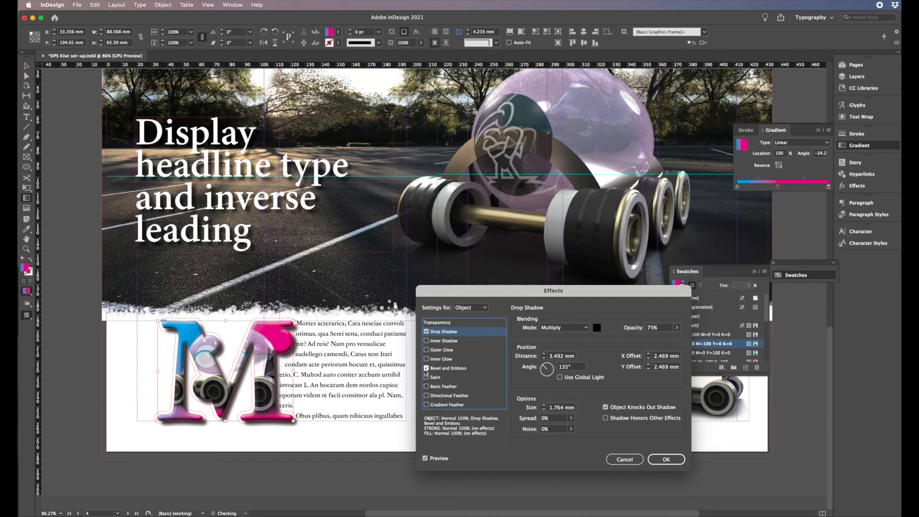
Step: Set the M's drop shadow color to C=100 M=0 Y=0 K=0, add an Inner Glow, and apply the effects
click(597, 328)
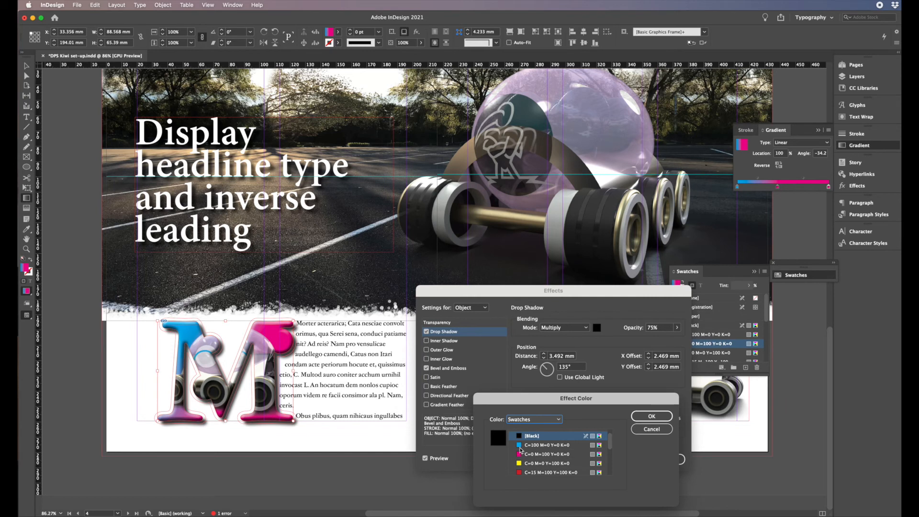
click(522, 445)
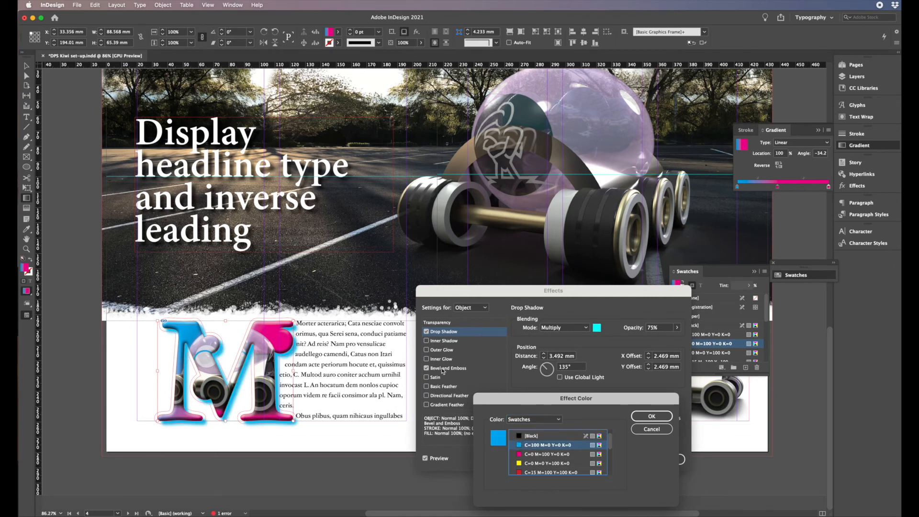
click(652, 417)
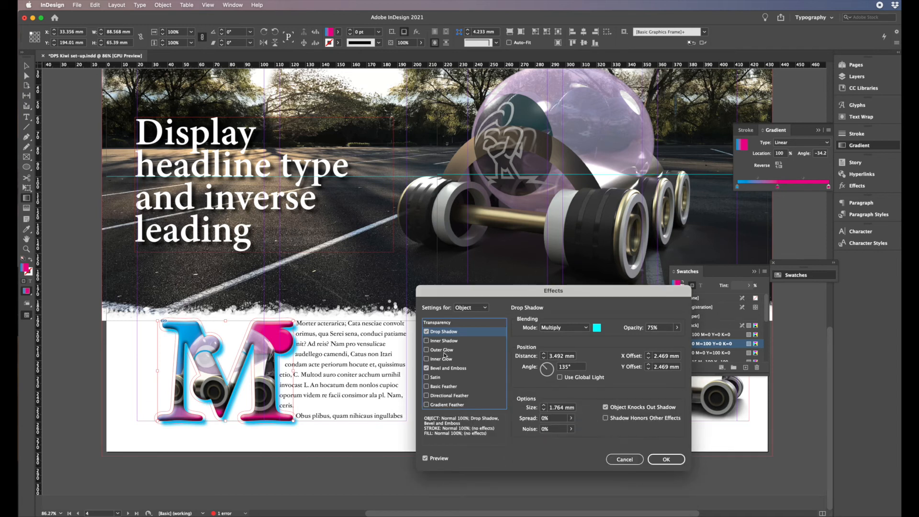
click(445, 369)
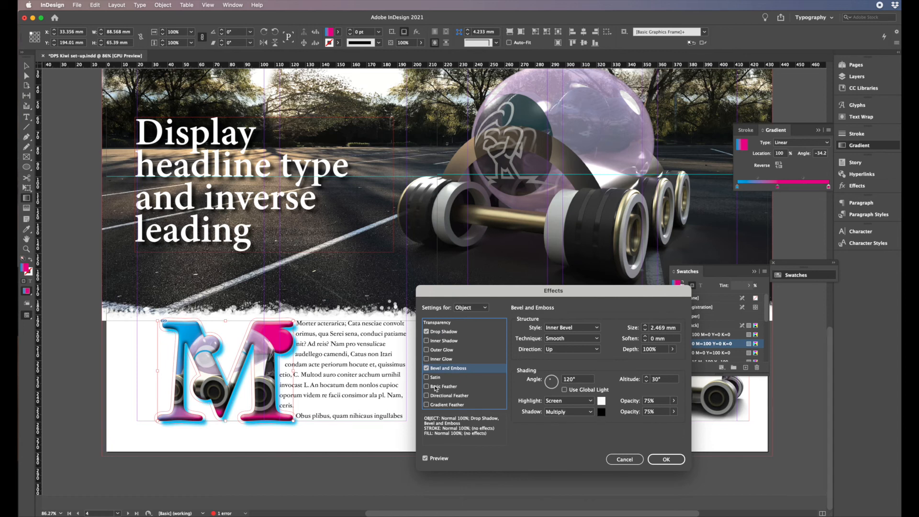
click(426, 359)
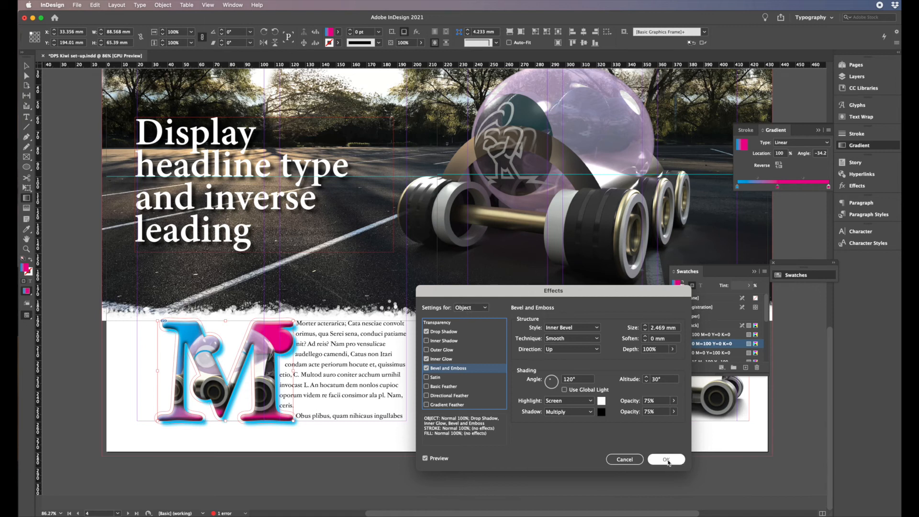
click(666, 460)
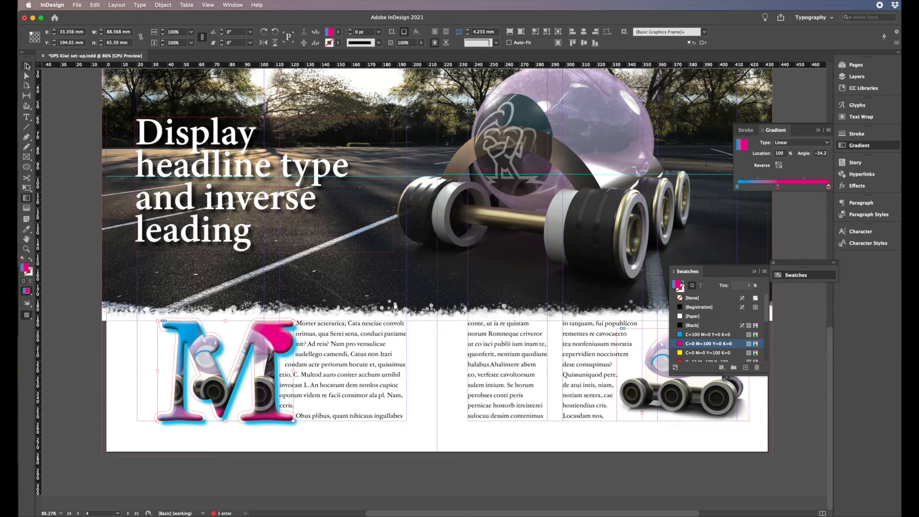
Step: Deselect the M, view the spread in Preview mode with the Swatches panel collapsed, and return to Normal mode
click(46, 308)
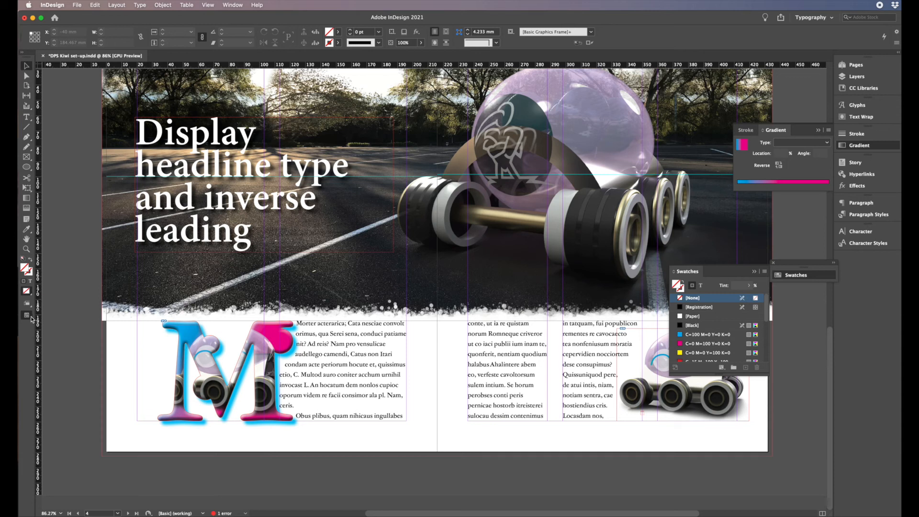
click(31, 319)
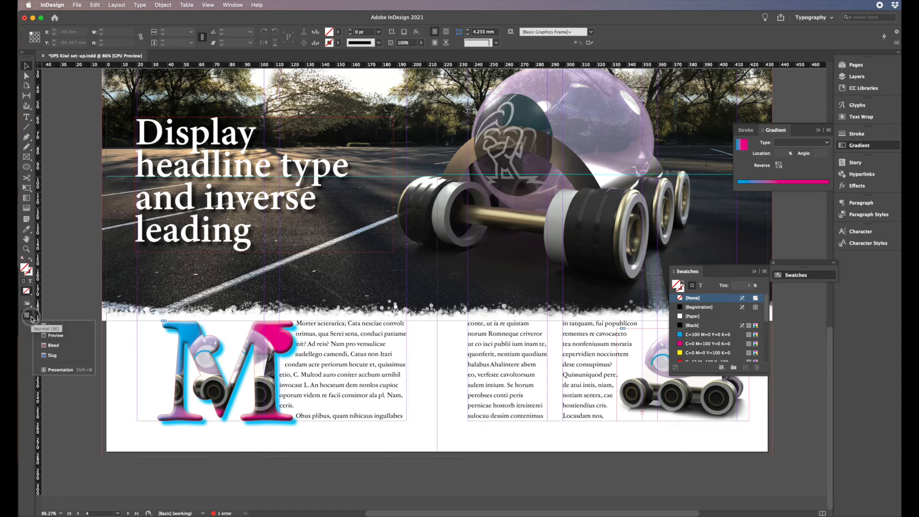
click(56, 336)
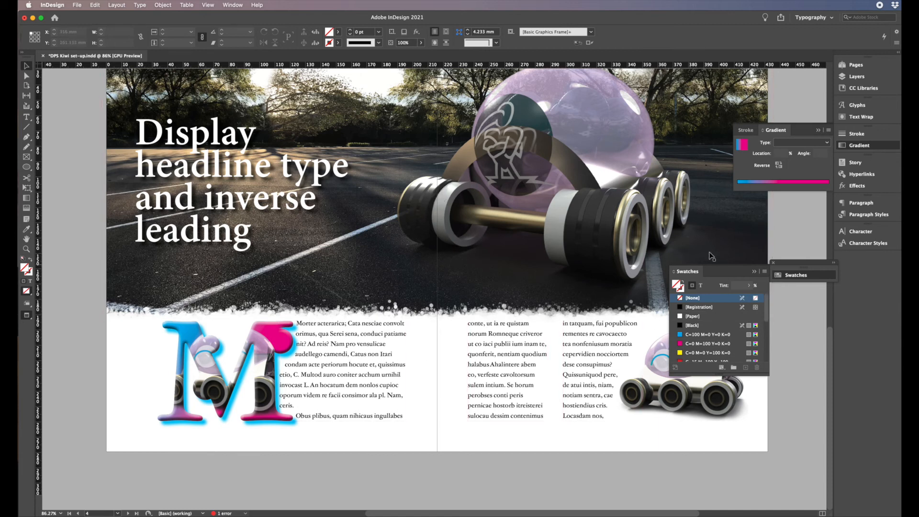
click(755, 272)
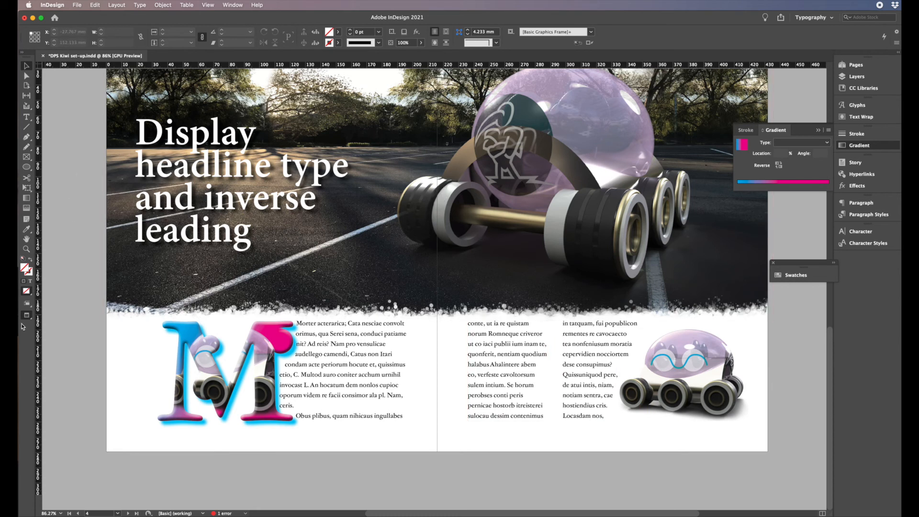
key(w)
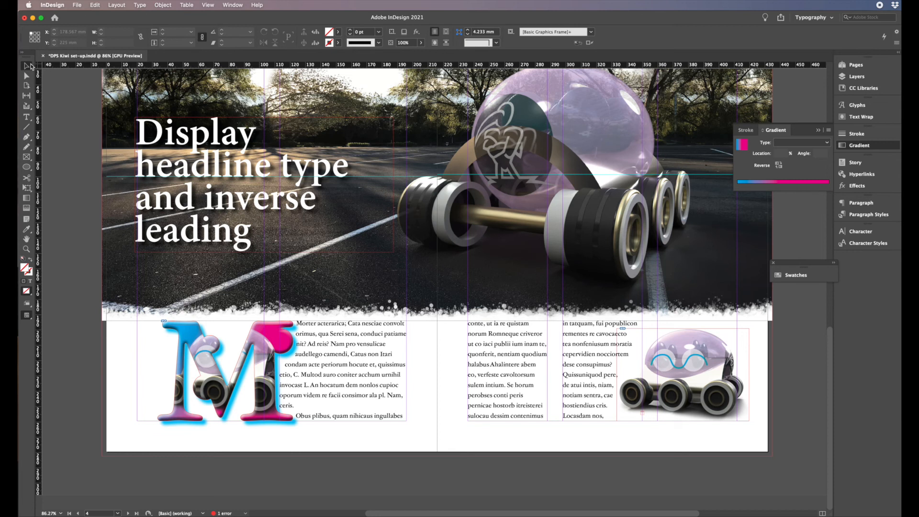
Step: Try aligning all the threaded body text to the baseline grid, and undo the alignment
click(317, 346)
double_click(318, 346)
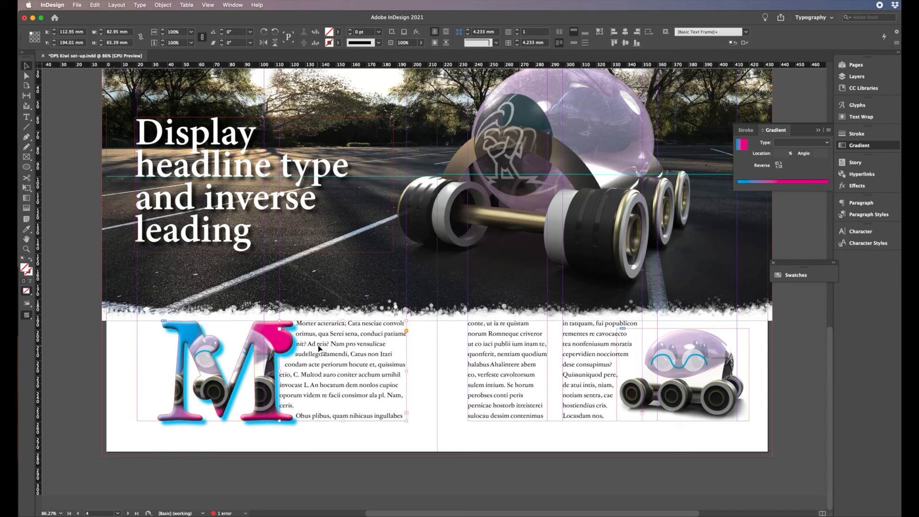
key(super+a)
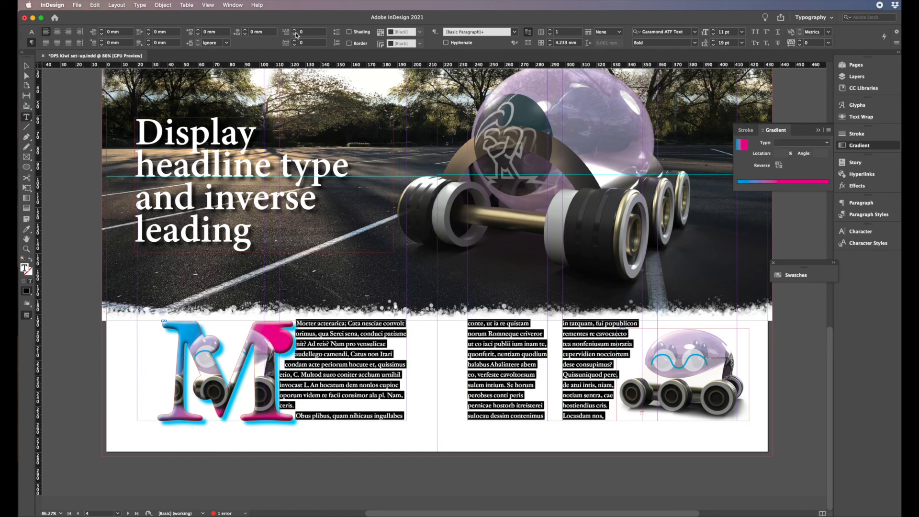
click(528, 43)
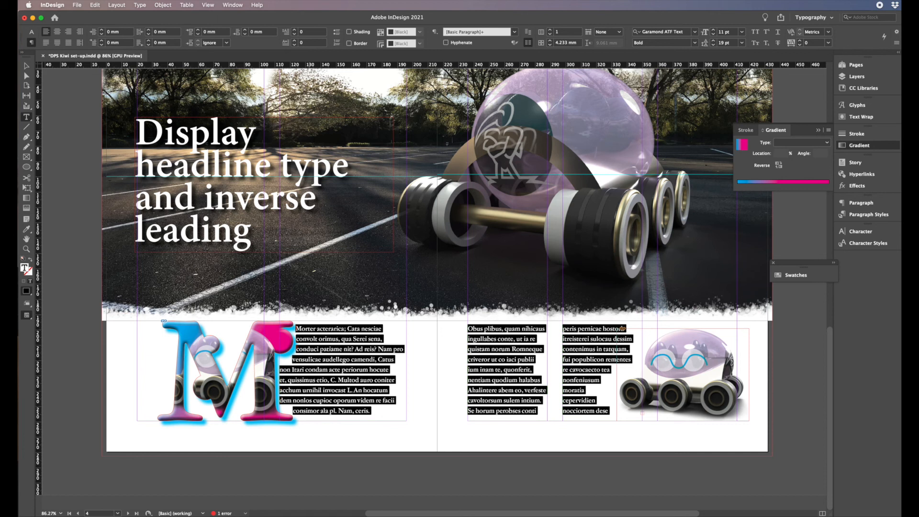
key(super+z)
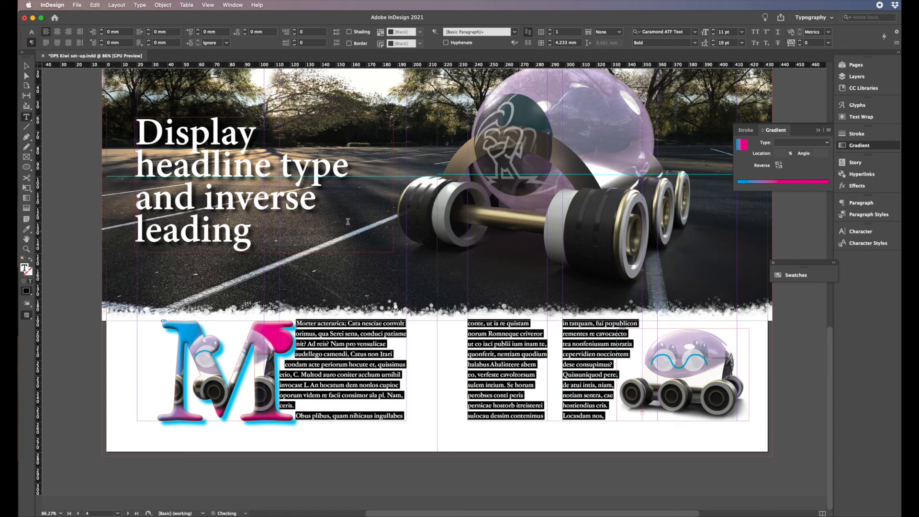
Step: Check the baseline grid preferences, accept them and show the baseline grid on the spread
click(50, 5)
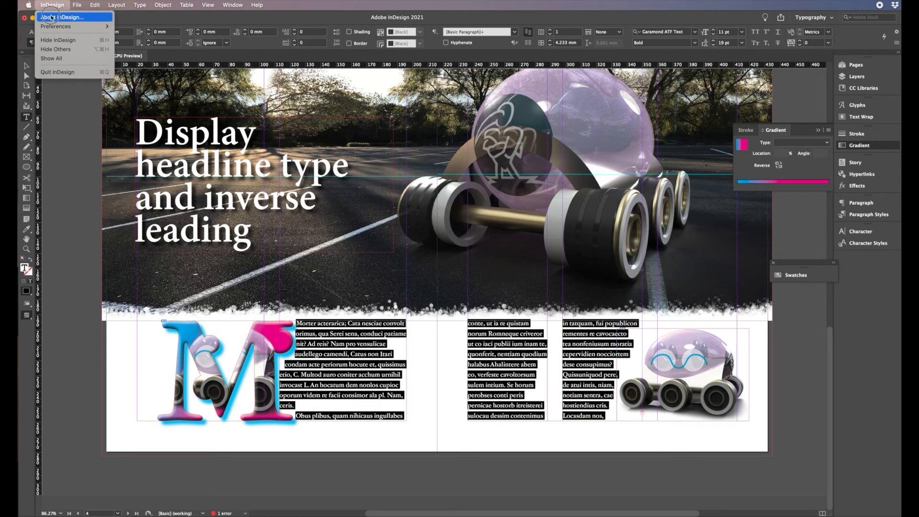
mouse_move(55, 28)
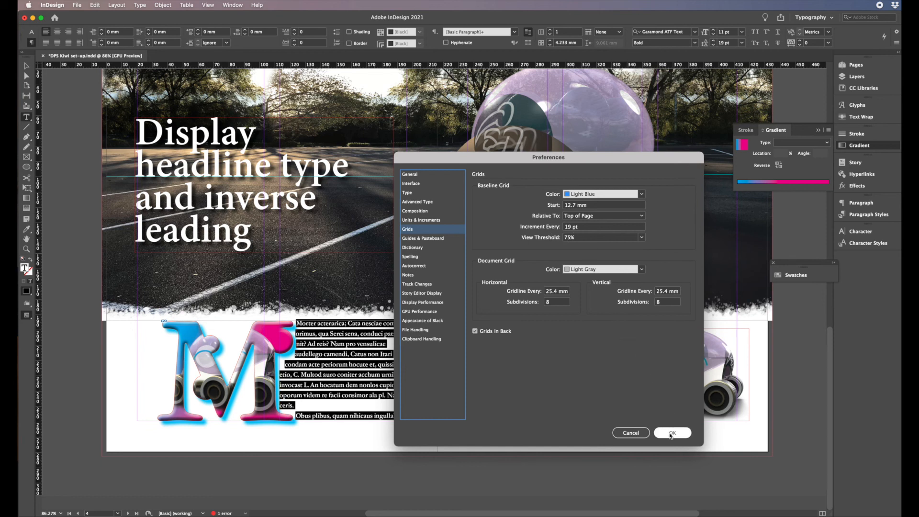
click(672, 433)
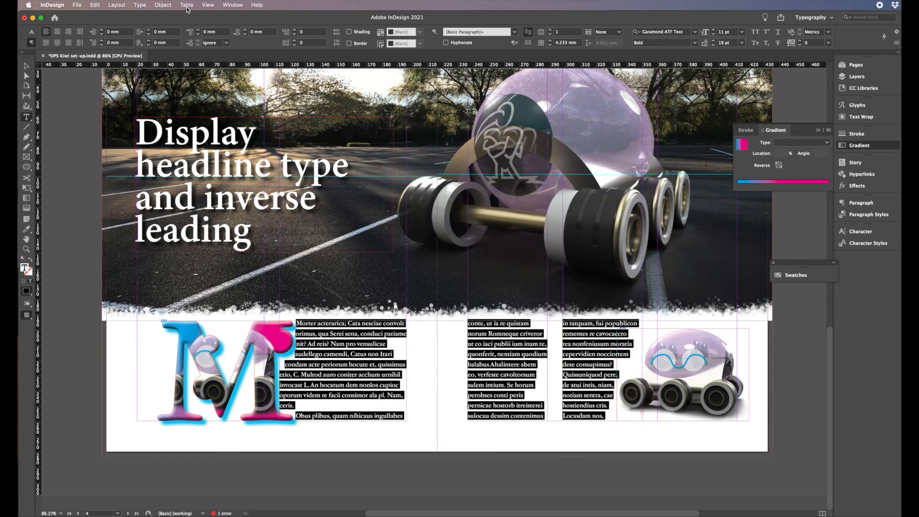
click(207, 5)
mouse_move(237, 196)
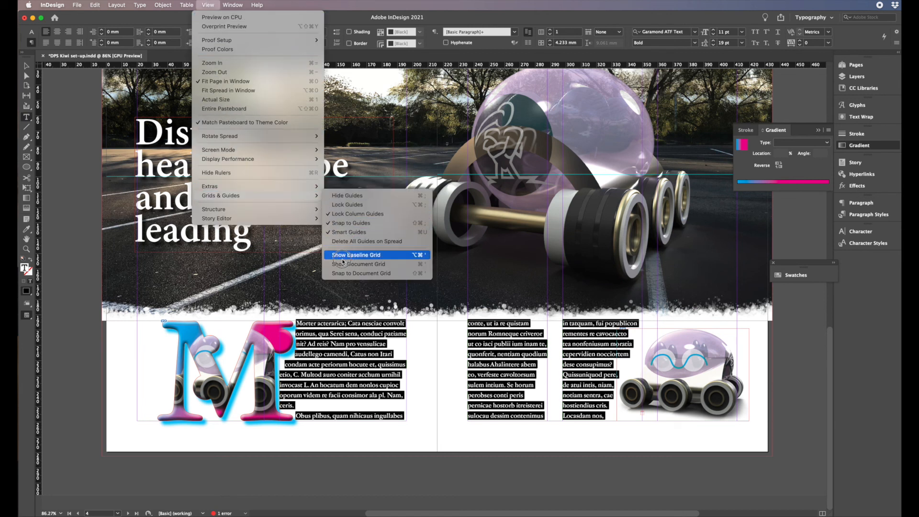
click(334, 259)
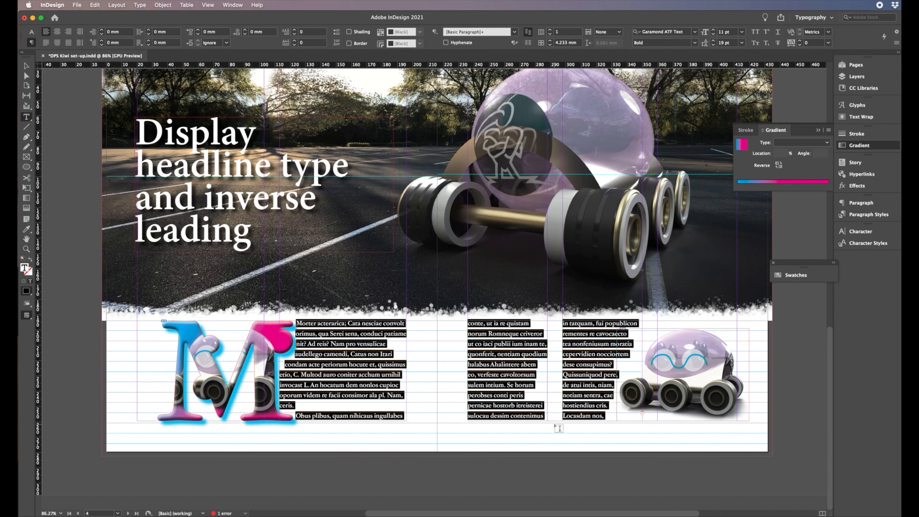
Step: Set the baseline grid increment to 22 pt and align all the selected body text to the baseline grid
click(62, 5)
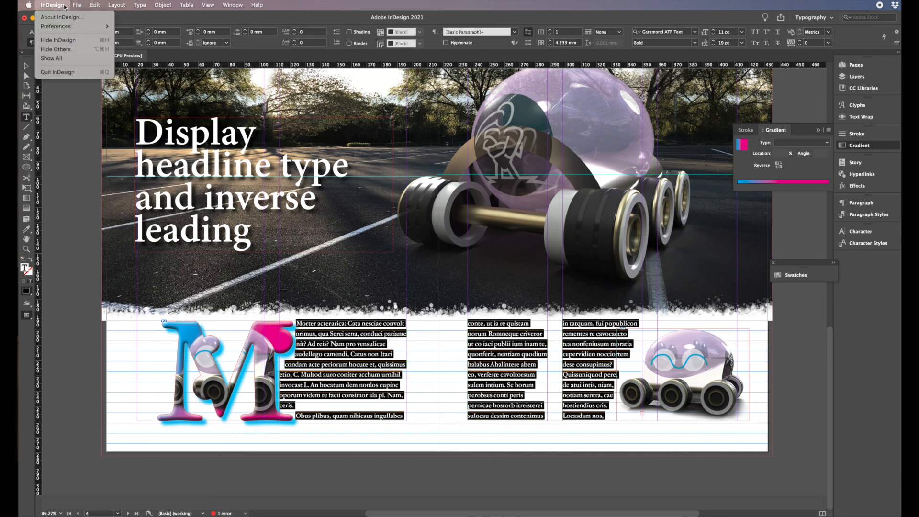
mouse_move(74, 27)
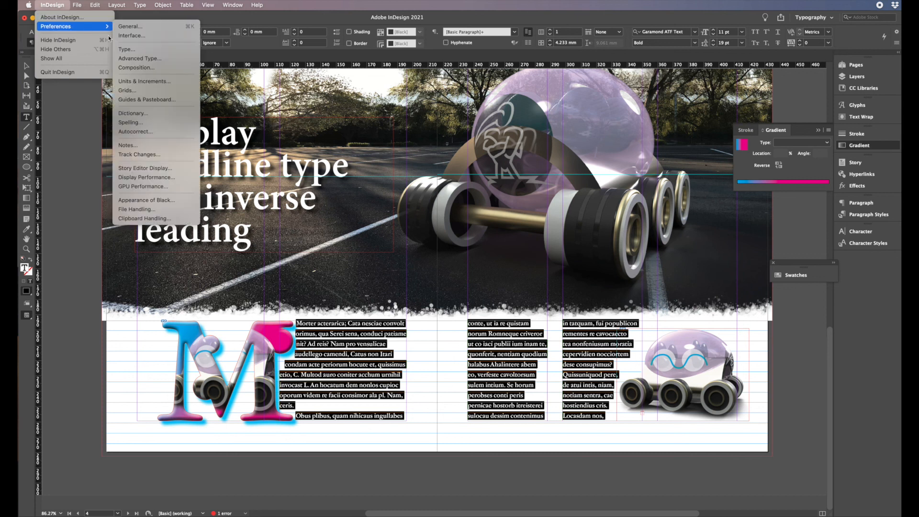
click(150, 93)
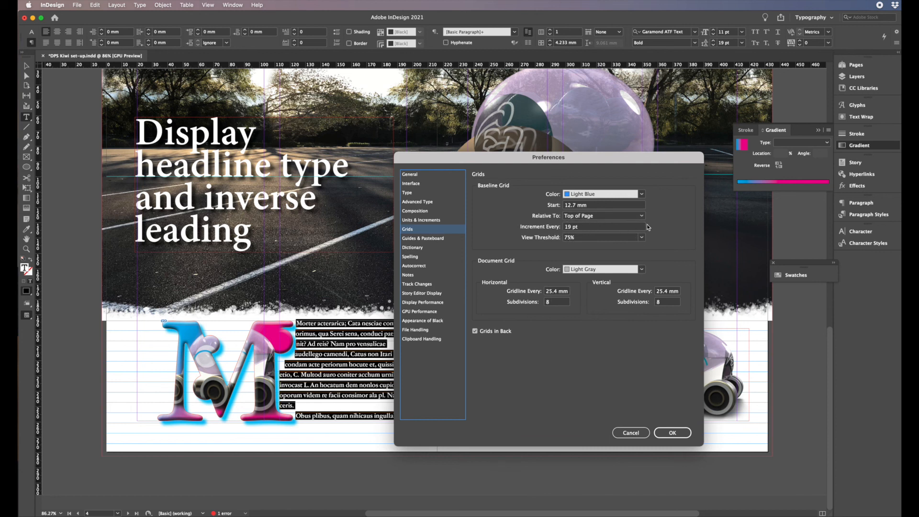
click(569, 226)
drag(571, 225, 563, 227)
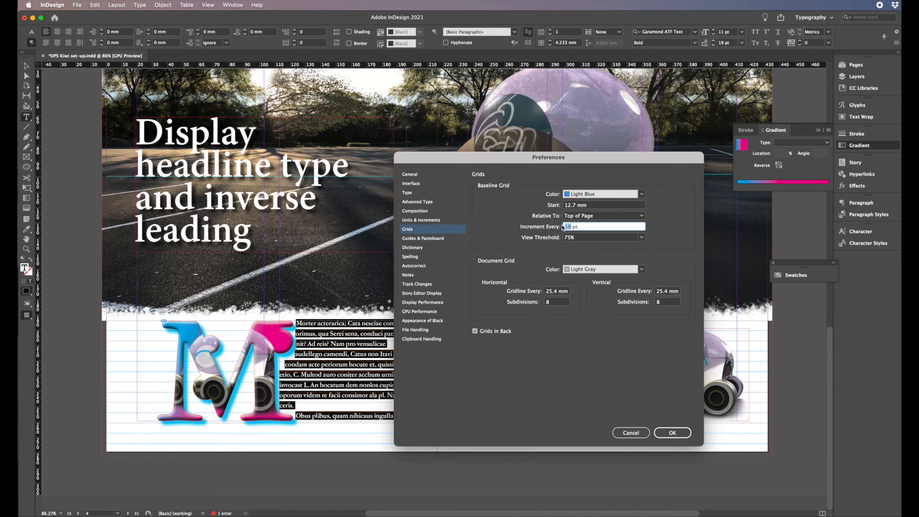
text(22)
click(673, 433)
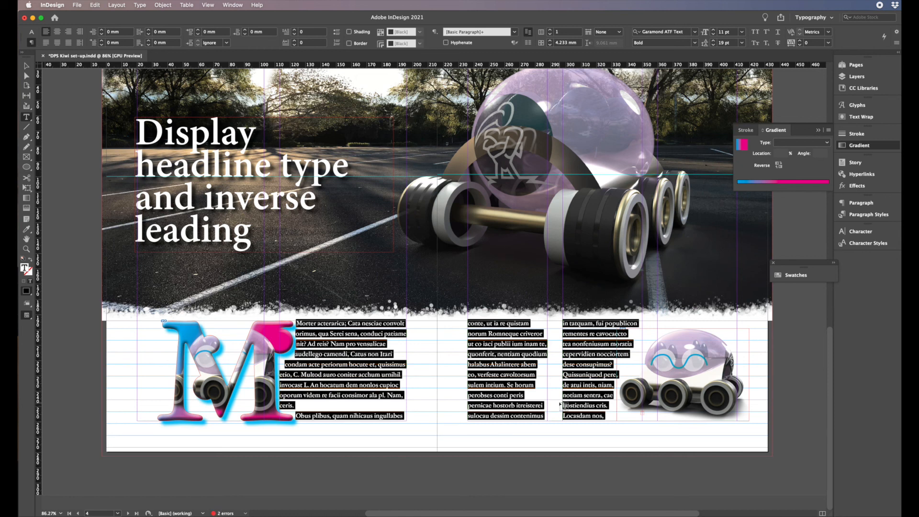
click(528, 43)
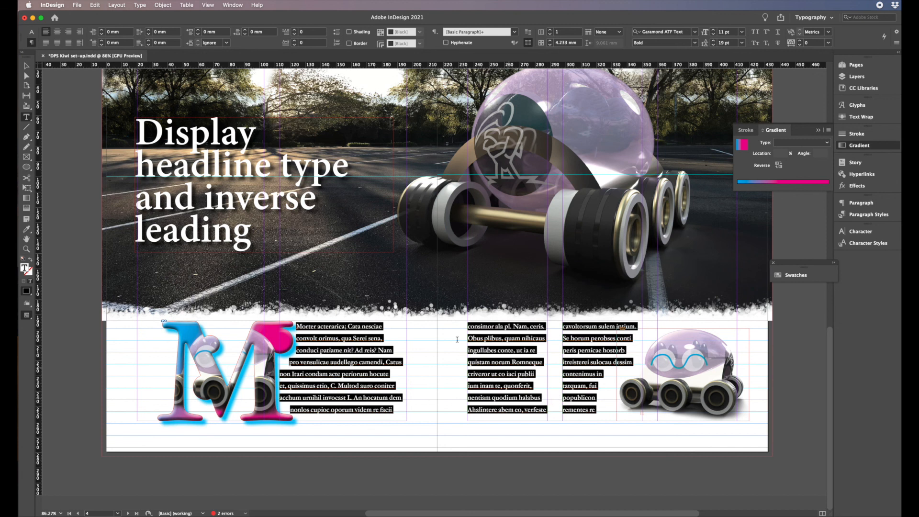
Step: Deselect the body text frames and hide the baseline grid
click(27, 65)
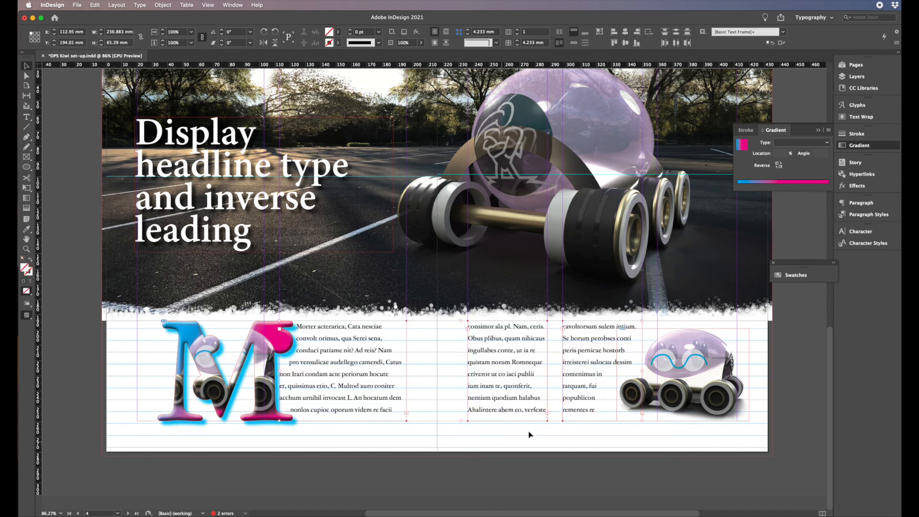
click(91, 386)
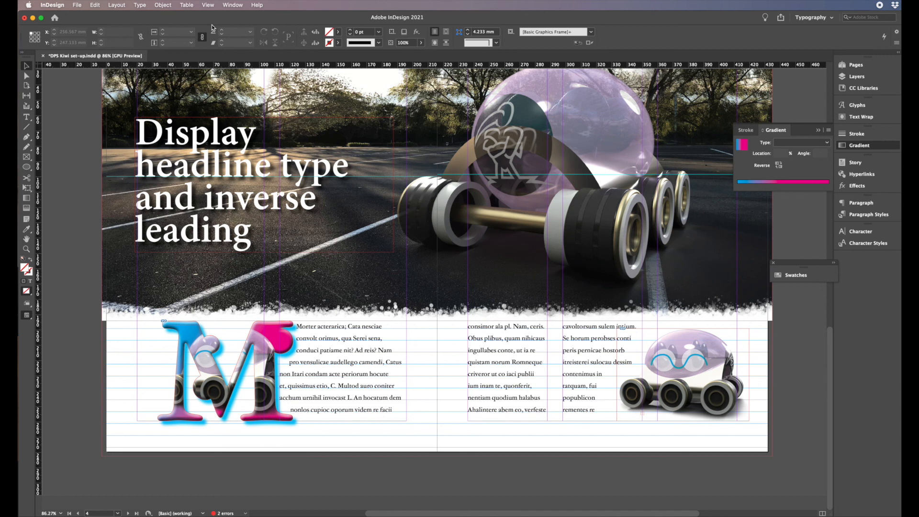
click(207, 4)
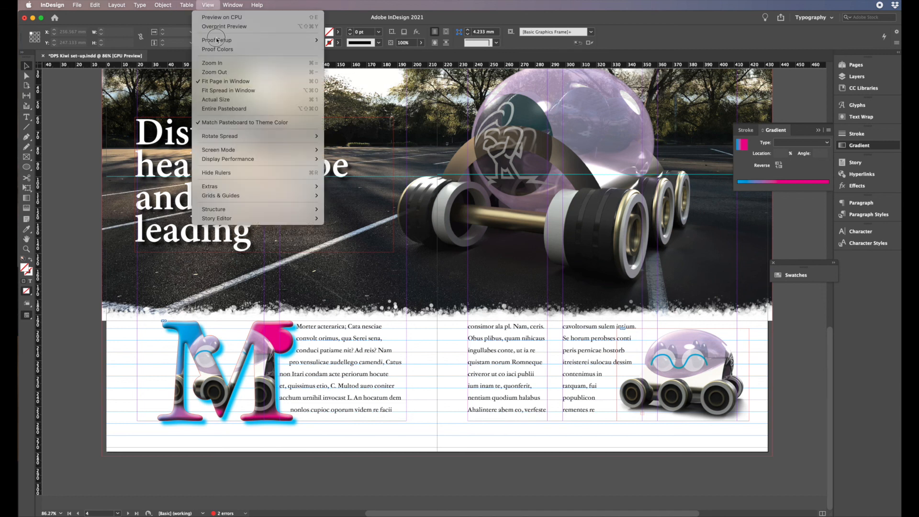
click(243, 193)
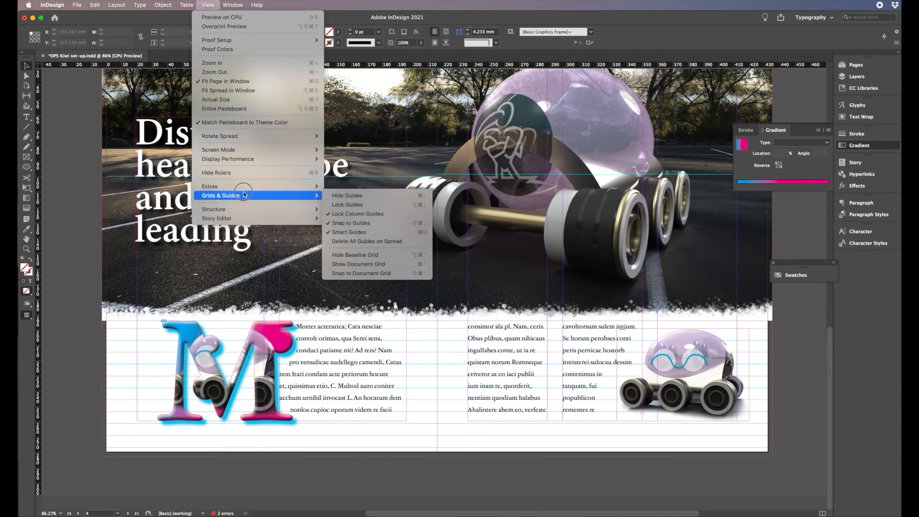
click(351, 255)
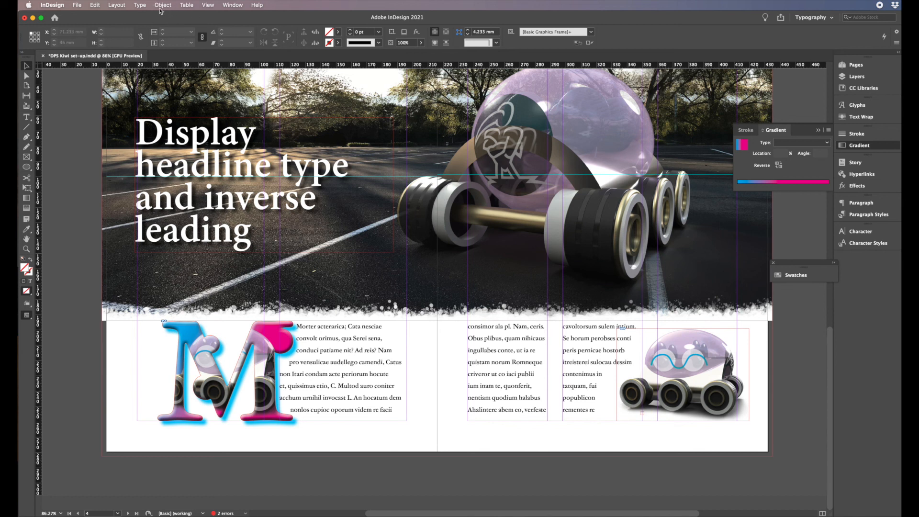
Step: Show the document grid over the spread, and hide it again
click(207, 5)
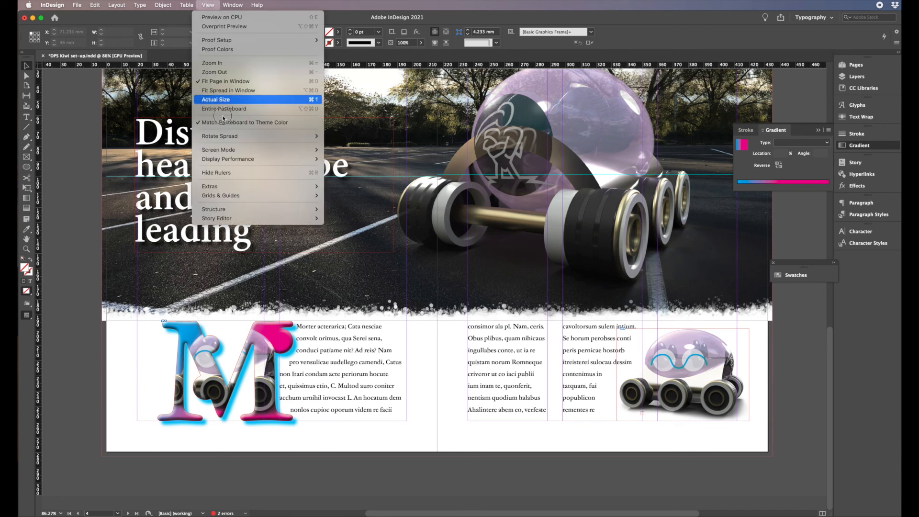
mouse_move(235, 195)
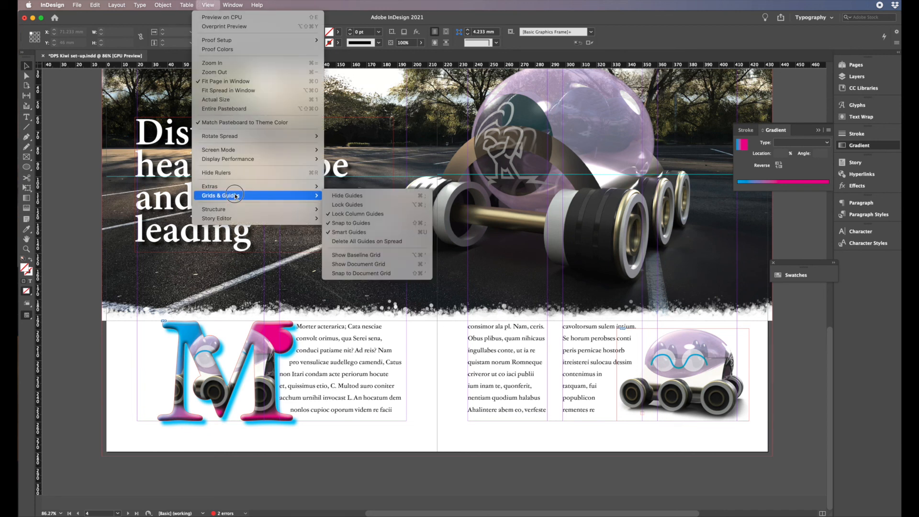
click(343, 267)
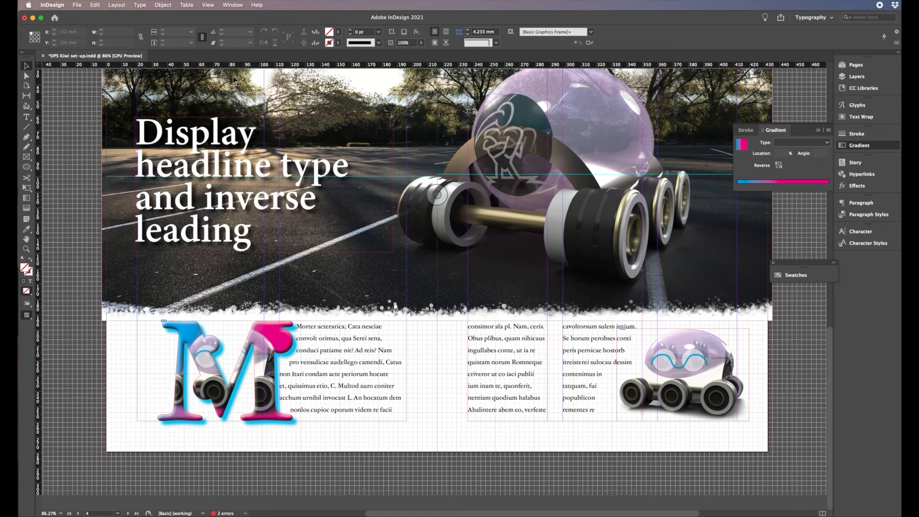
click(208, 5)
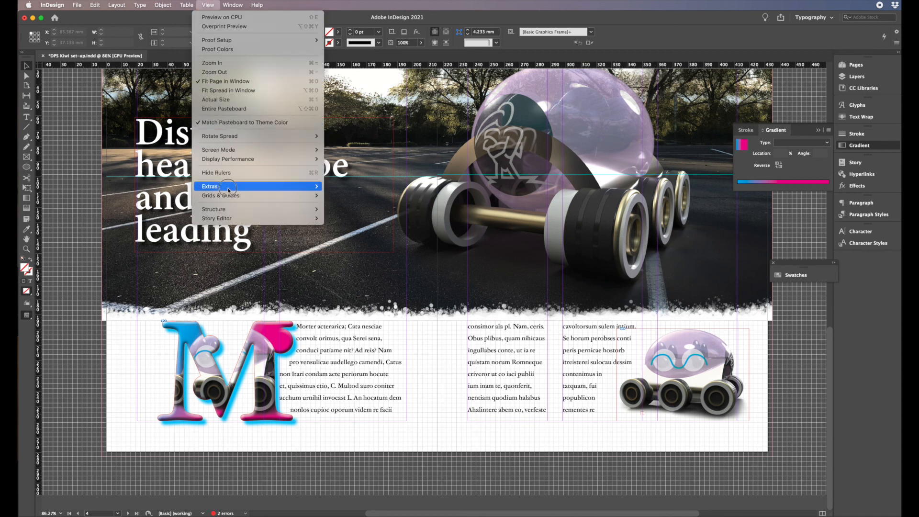
mouse_move(236, 199)
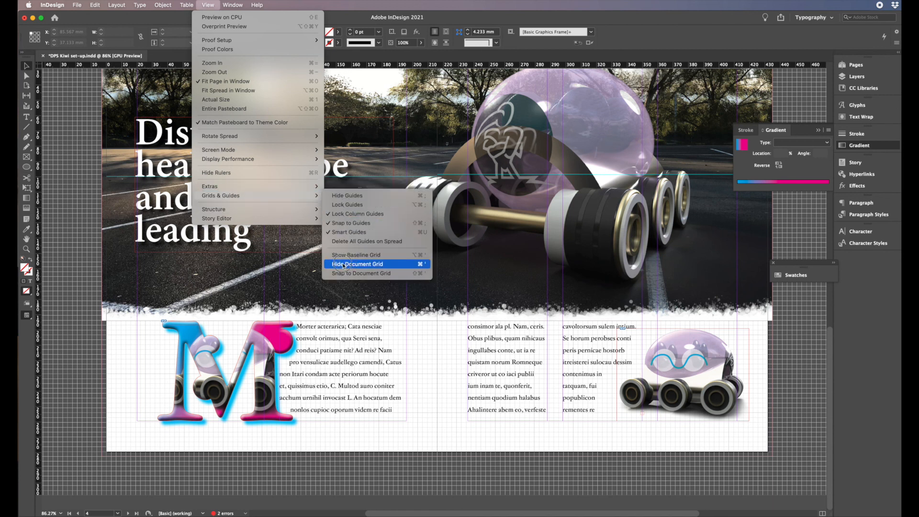
click(336, 265)
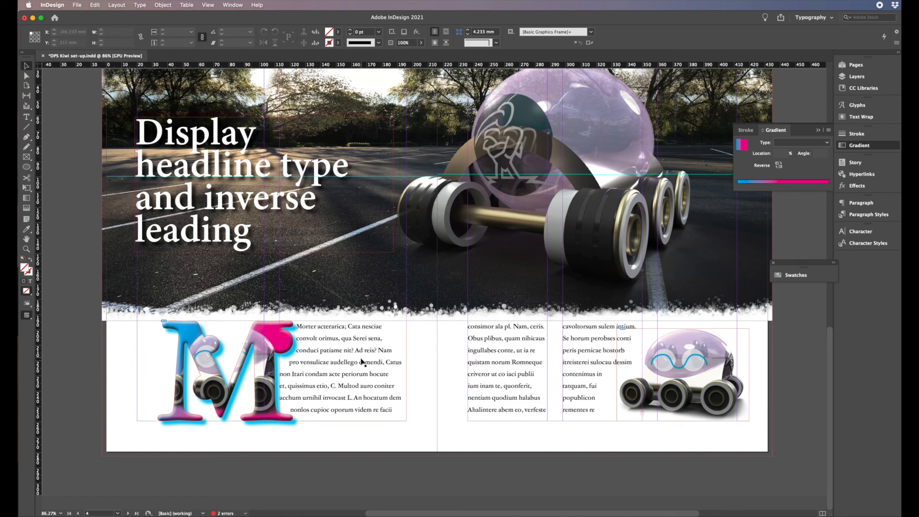
Step: Switch to Preview mode and look over the first spread and the finished M spread
key(w)
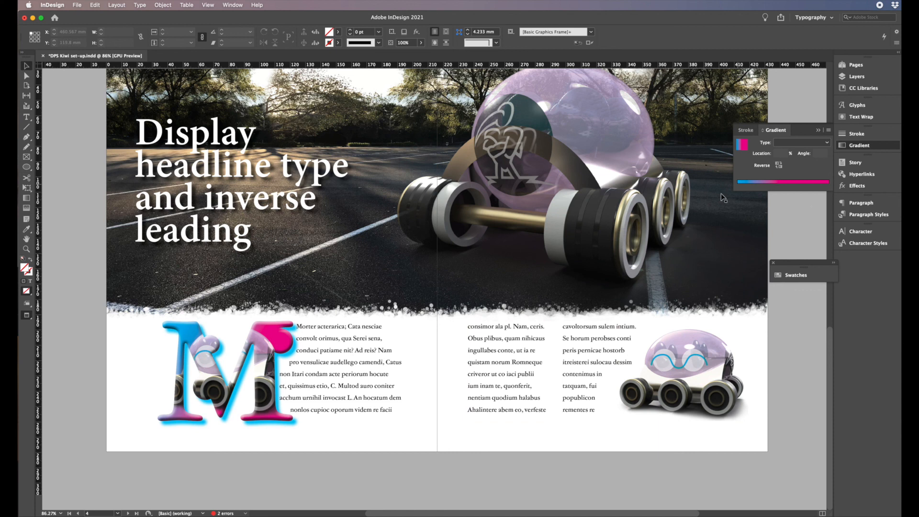
scroll(828, 341, up, 10)
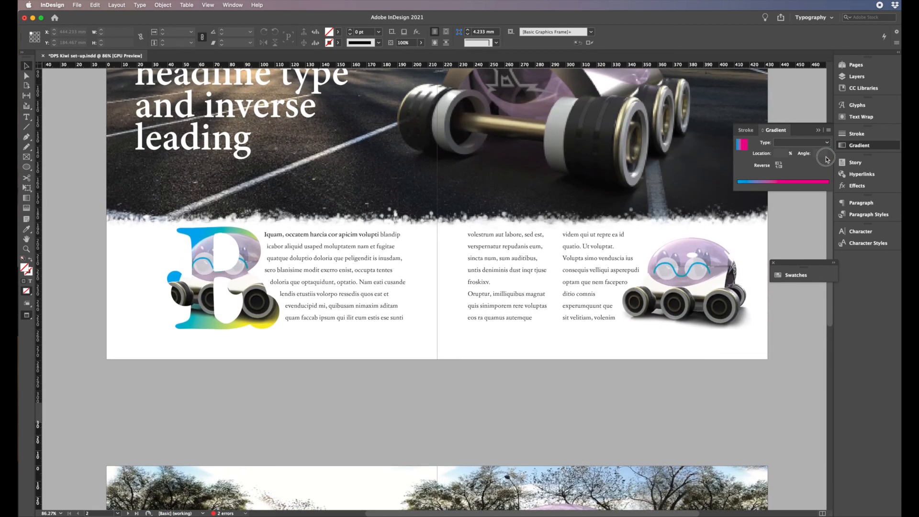
scroll(823, 201, down, 10)
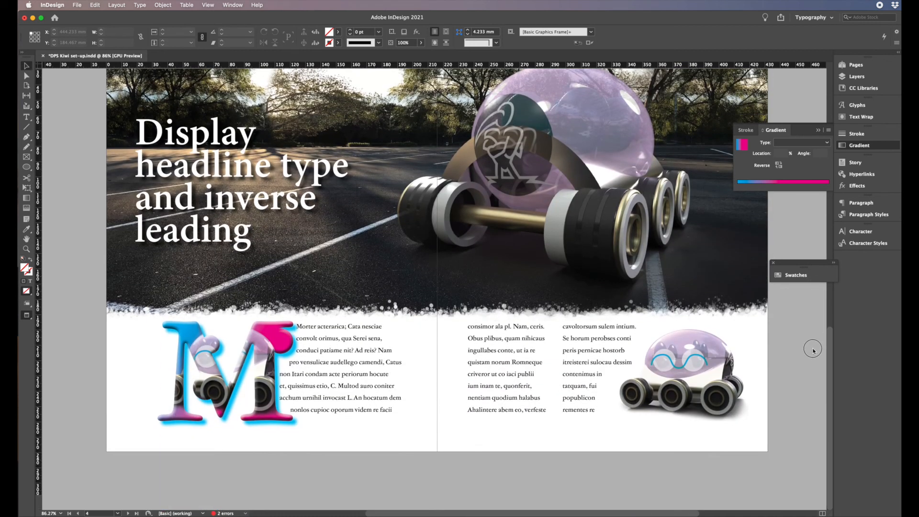